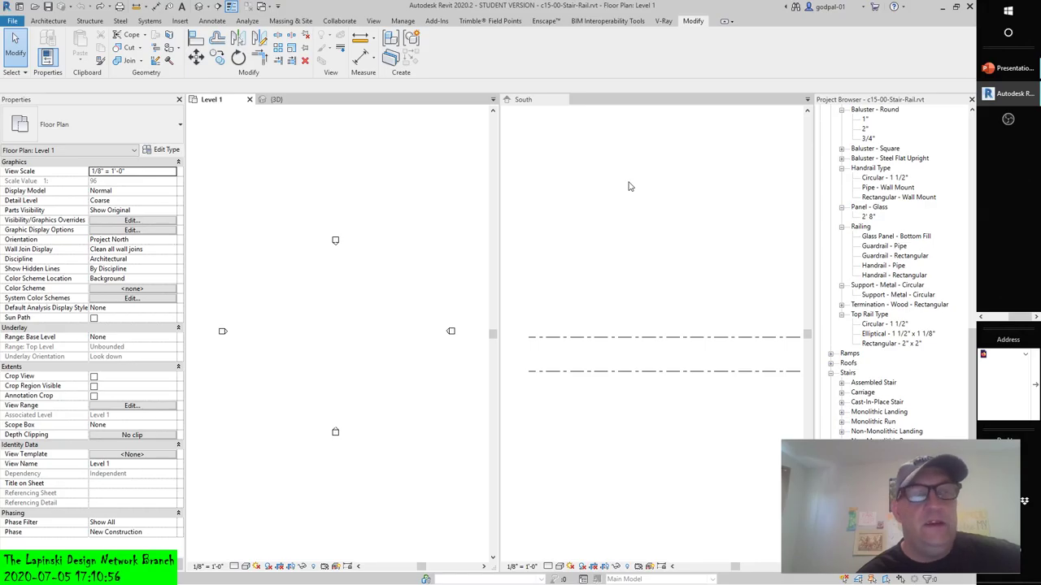
Check the 3D view, return to the Level 1 plan, and open Object Styles.
left_click(289, 99)
left_click(222, 99)
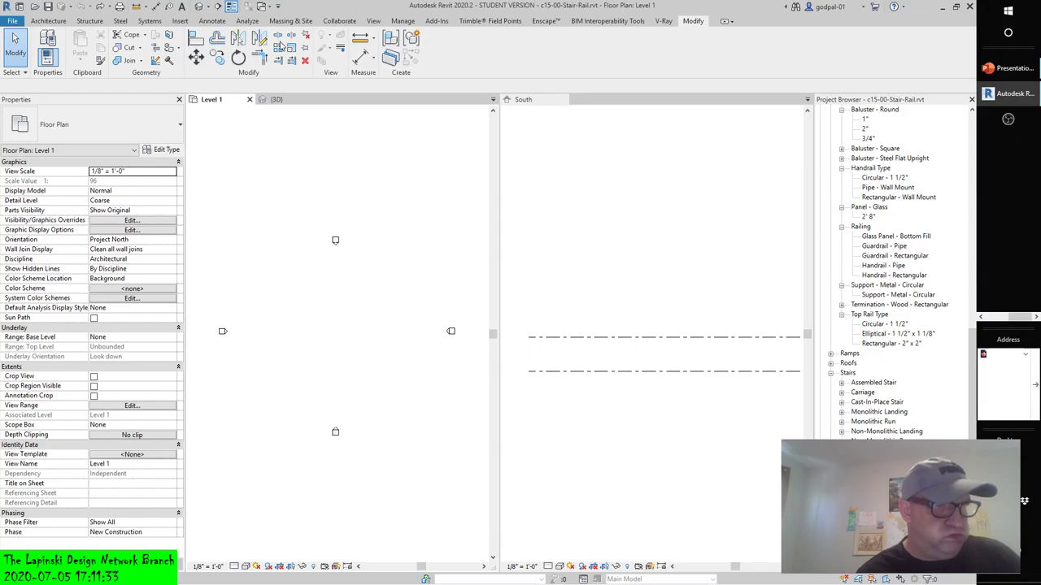
left_click(399, 21)
left_click(90, 35)
scroll(291, 428, "down", 6)
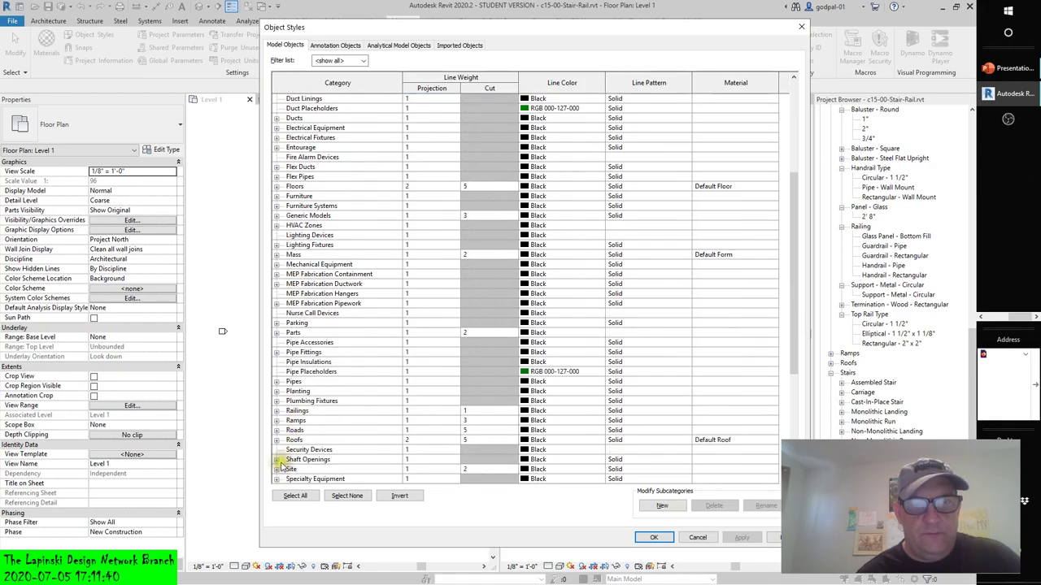
scroll(278, 453, "down", 2)
Expand the Stairs subcategories and compare them with the visibility pyramid tweet in Firefox.
left_click(276, 450)
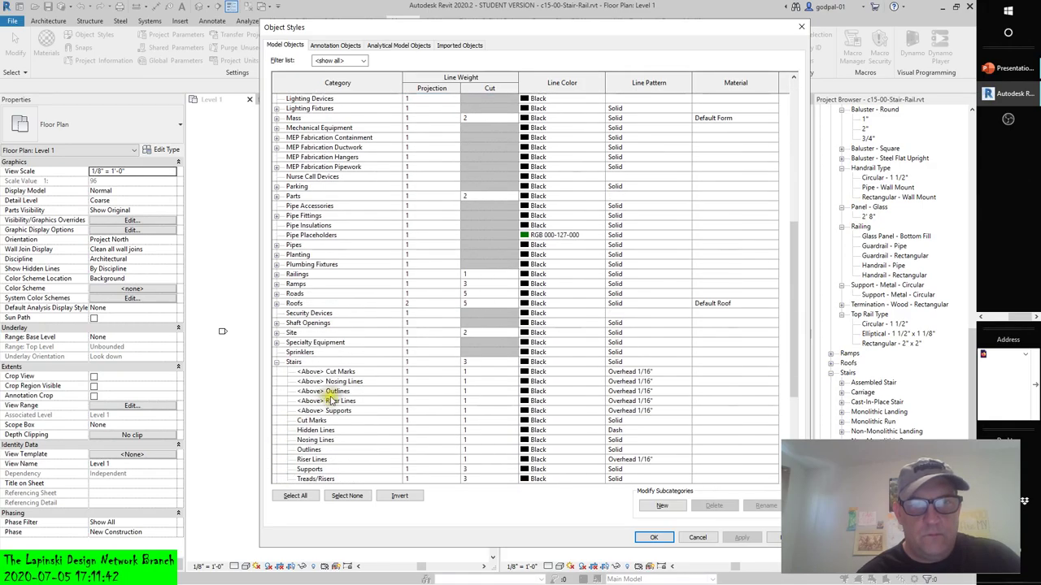
scroll(332, 395, "down", 4)
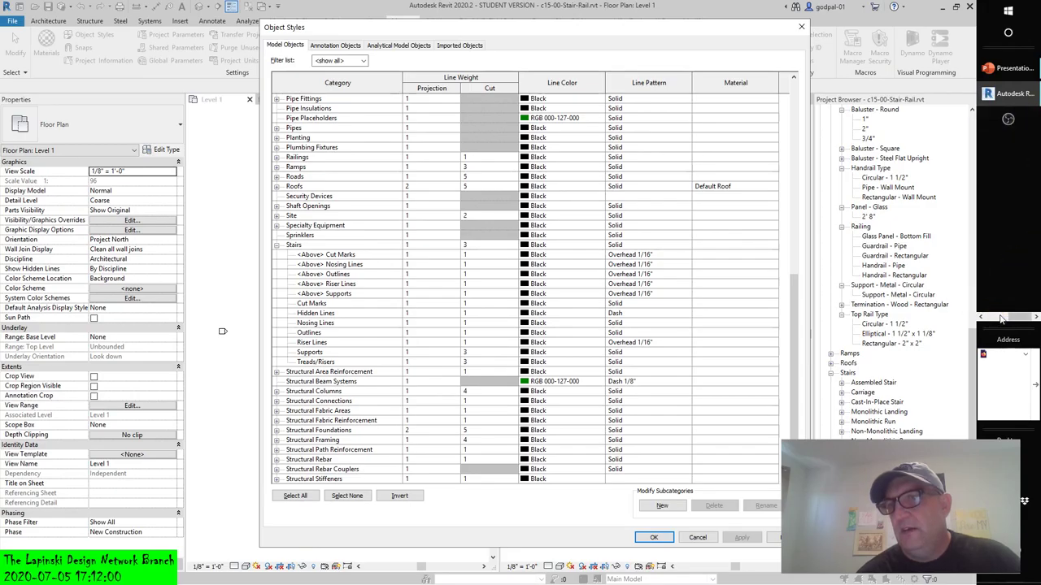
left_click(1015, 120)
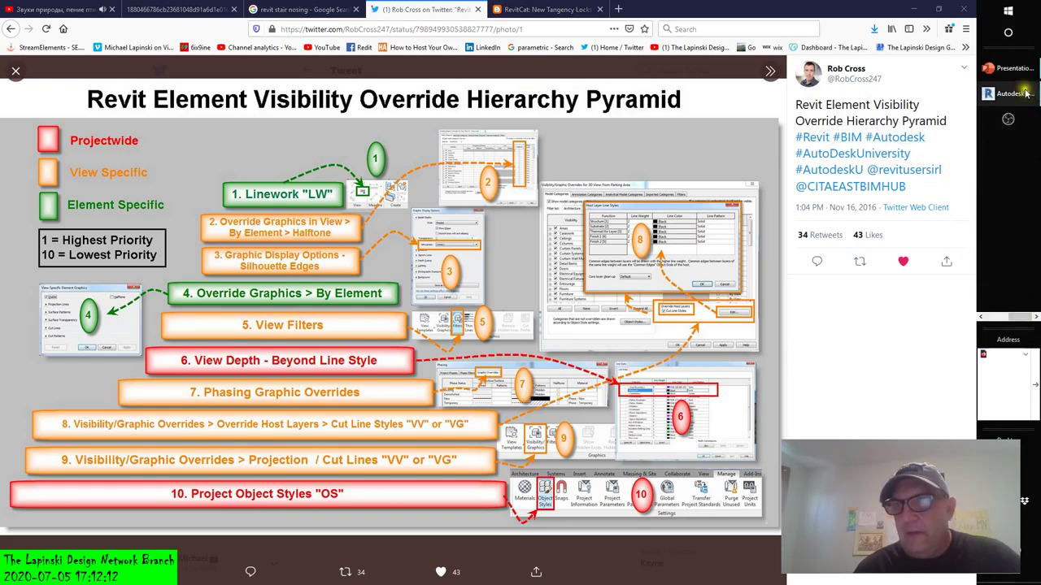
left_click(1008, 94)
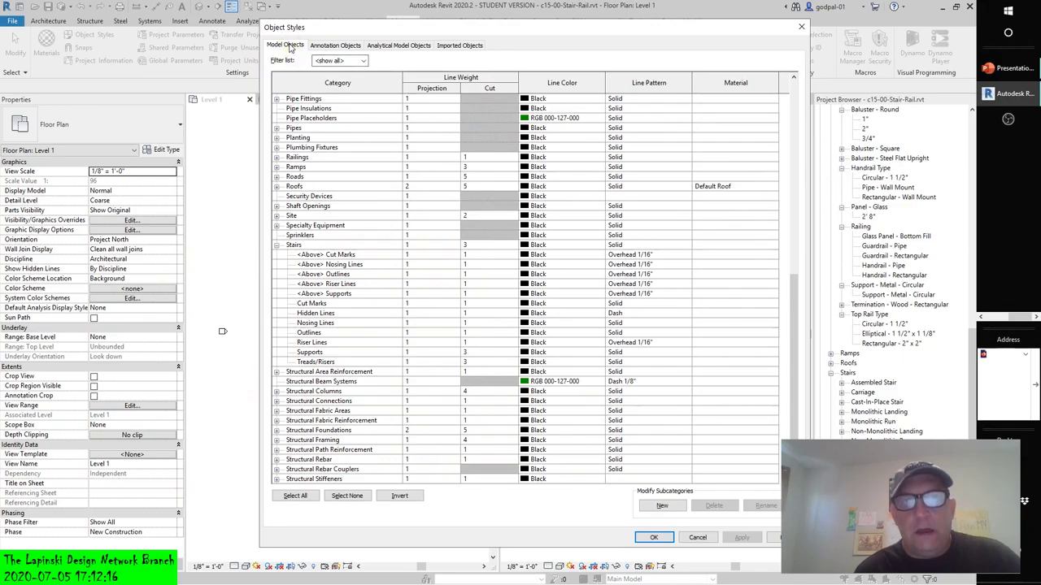
left_click(325, 47)
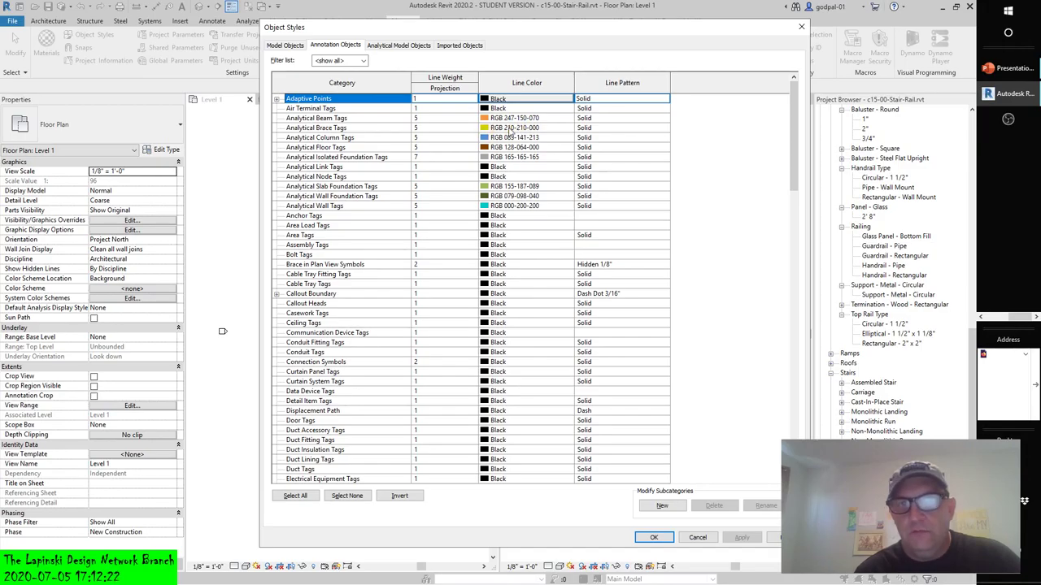
left_click(385, 46)
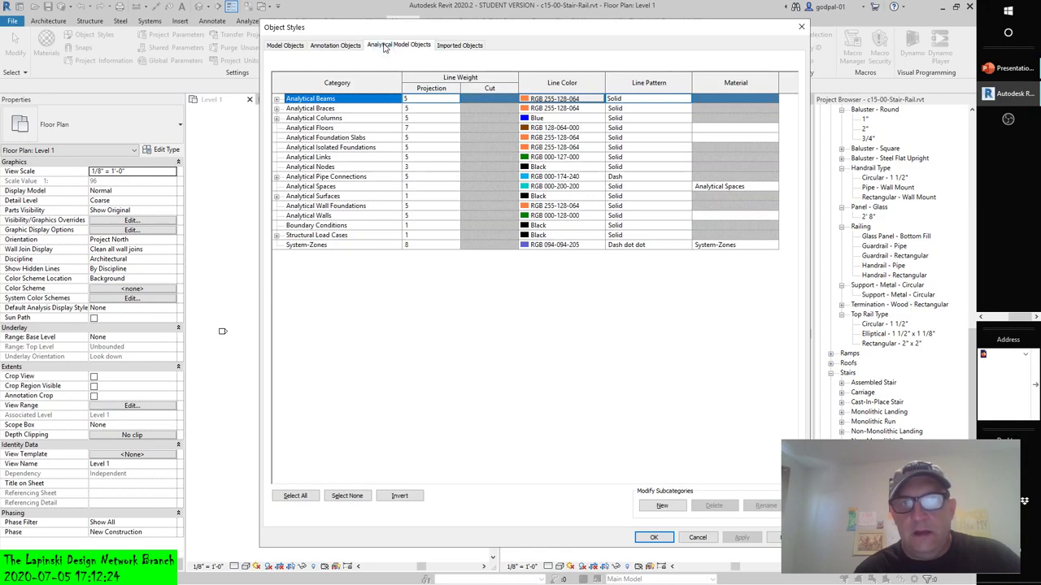
left_click(452, 48)
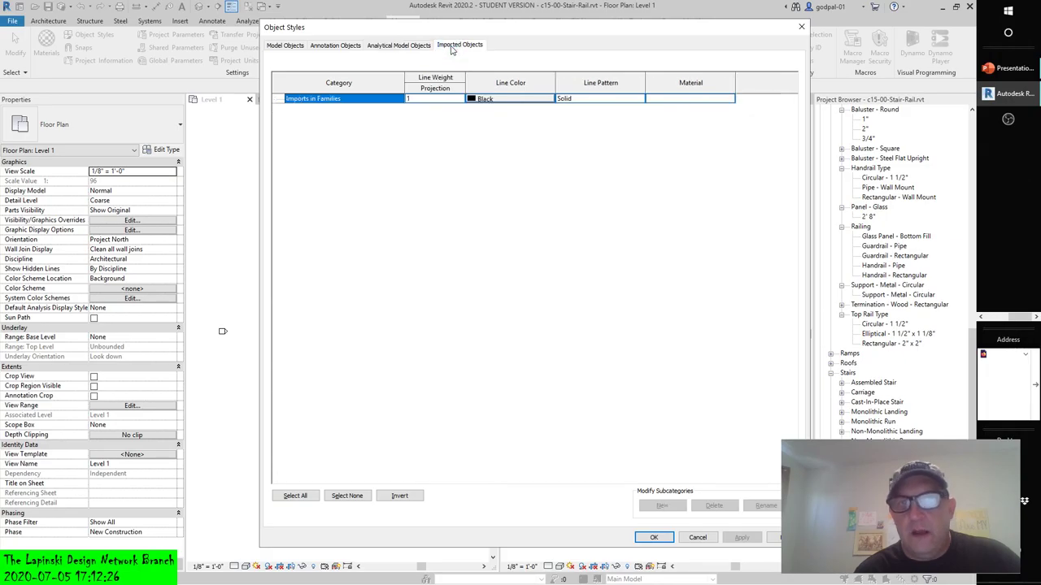
left_click(295, 46)
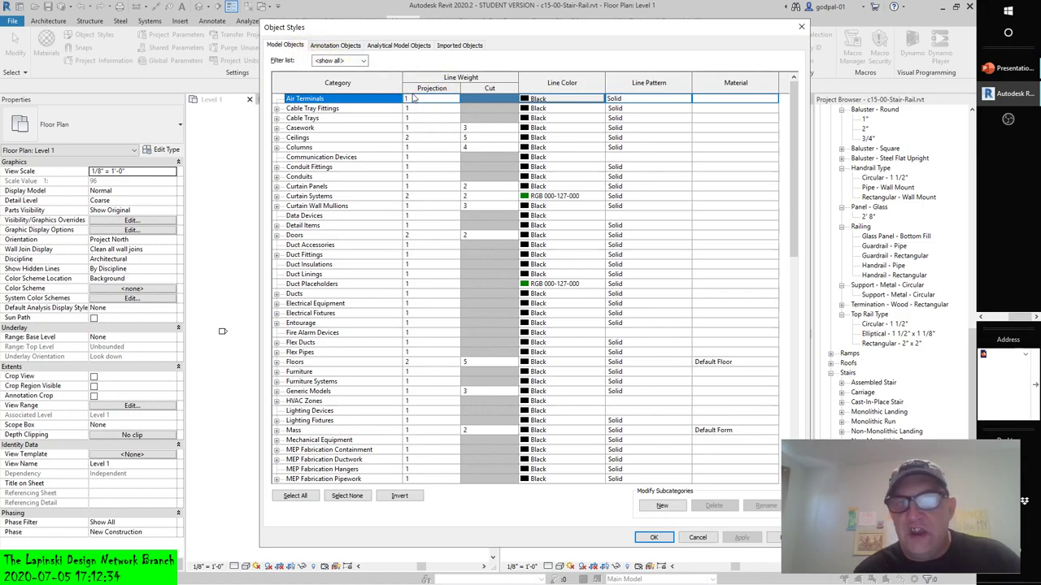
Browse the Air Terminals, Topography and Telephone Devices categories, then cancel Object Styles unchanged.
scroll(427, 155, "down", 1)
scroll(439, 385, "down", 8)
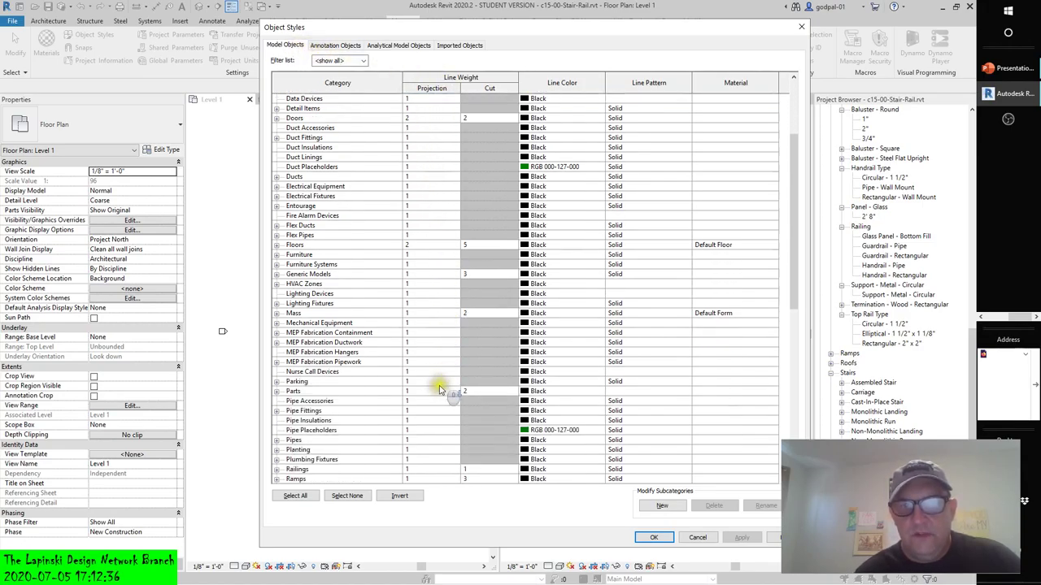
scroll(442, 386, "up", 9)
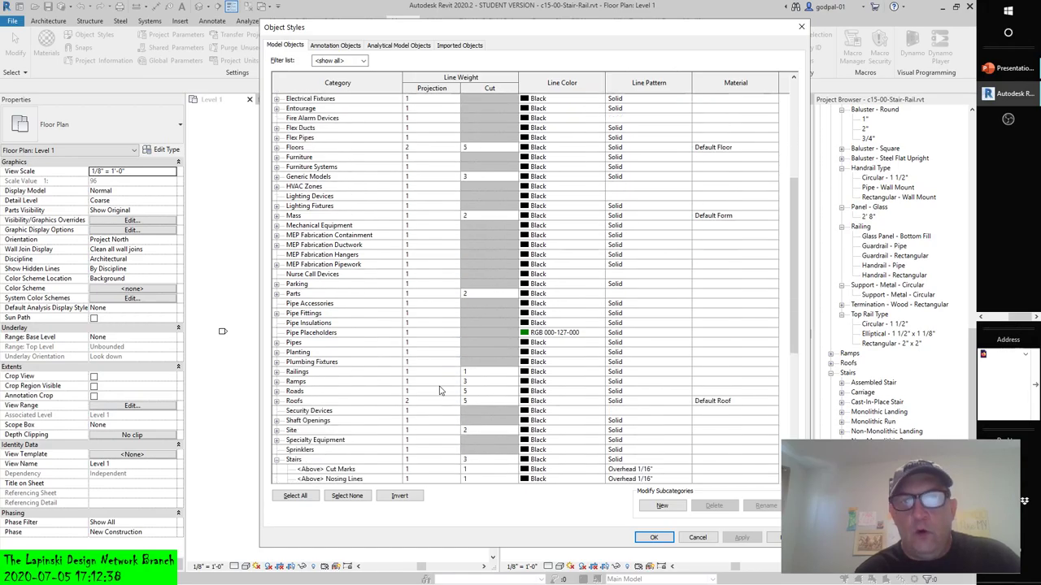
left_click(511, 101)
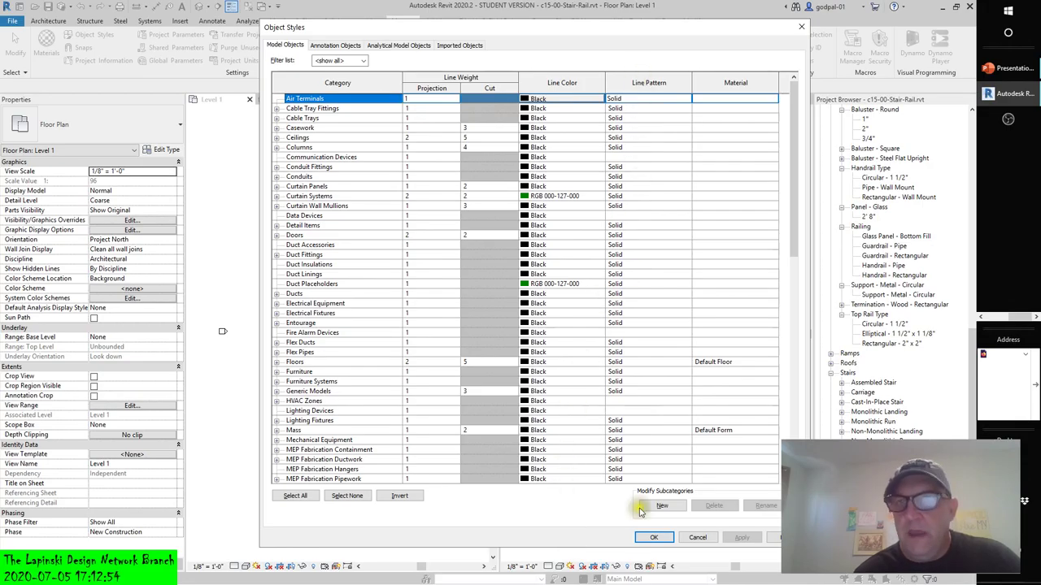
scroll(748, 325, "down", 6)
scroll(736, 396, "down", 11)
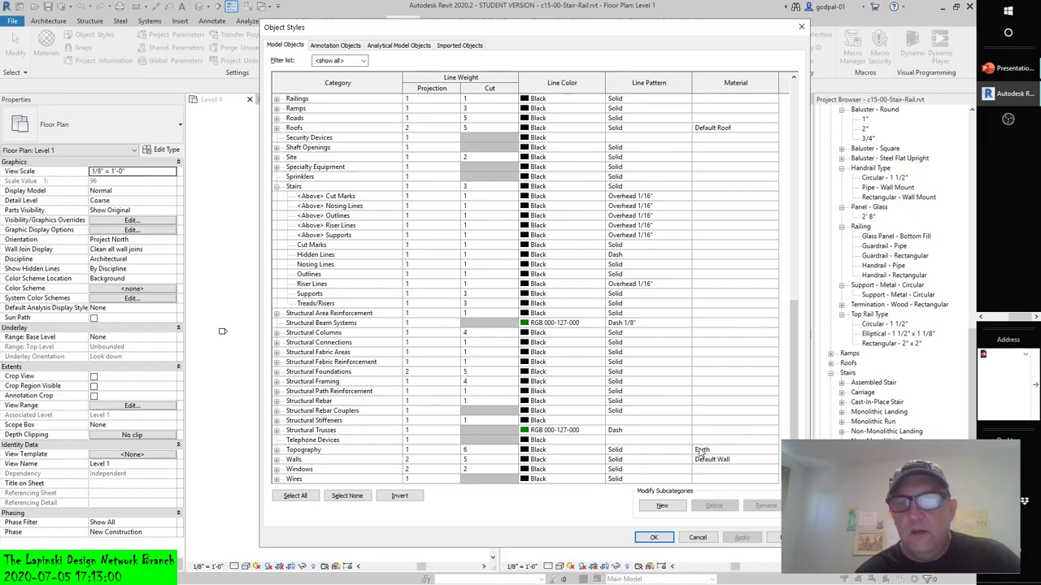
left_click(305, 450)
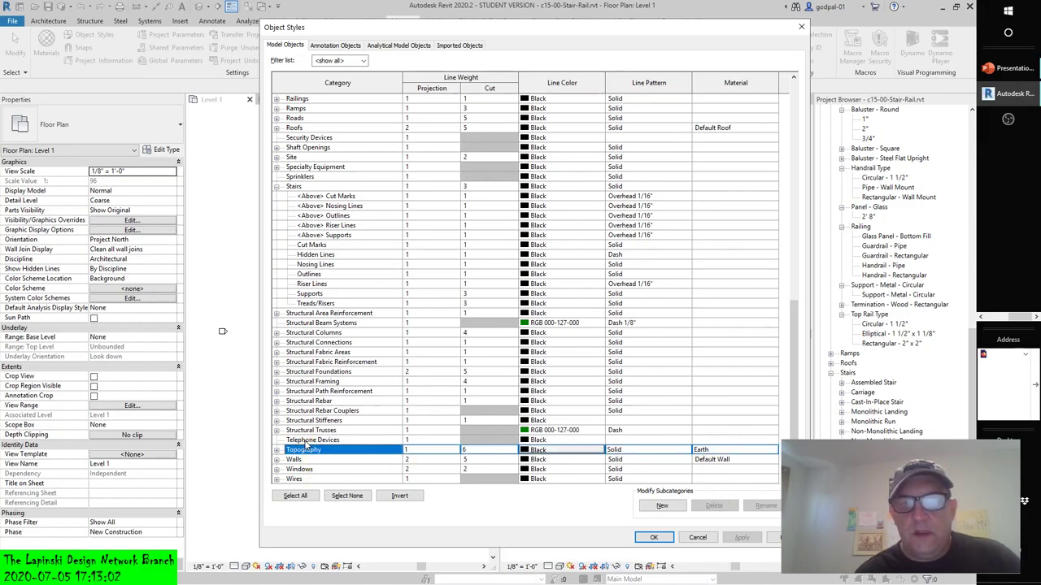
left_click(307, 440)
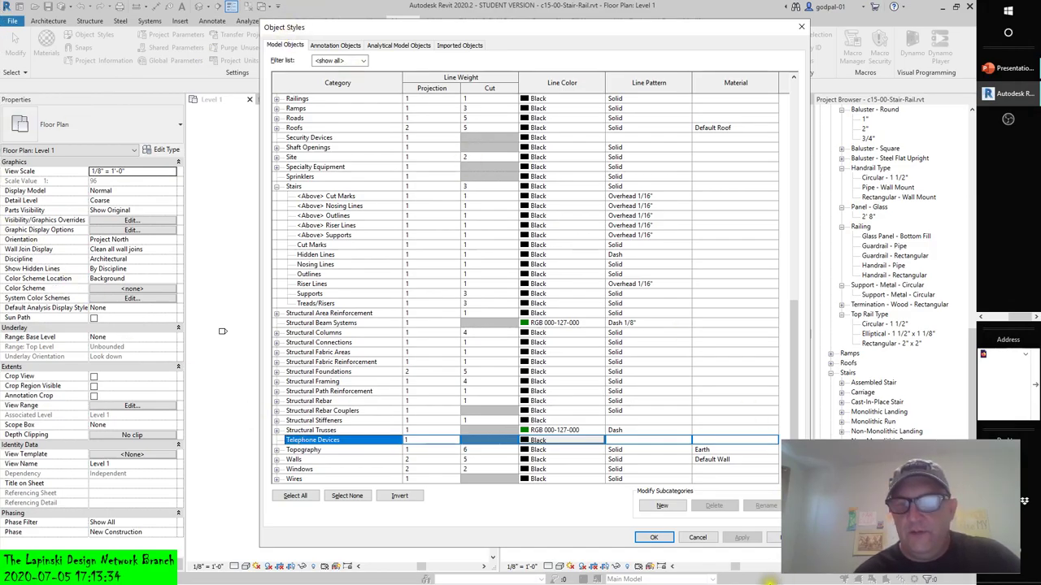
left_click(696, 539)
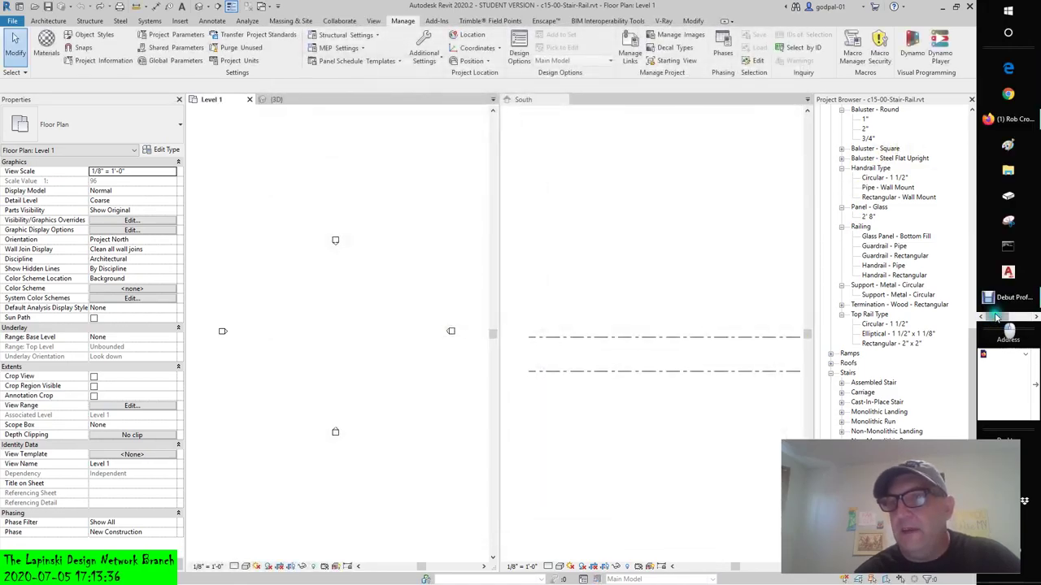
left_click(1008, 119)
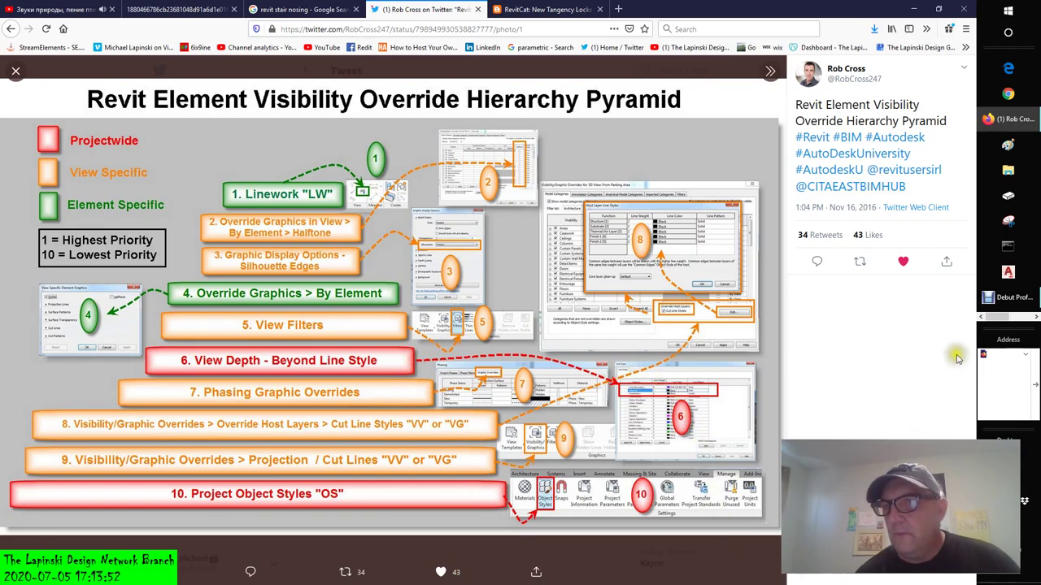
left_click(1008, 93)
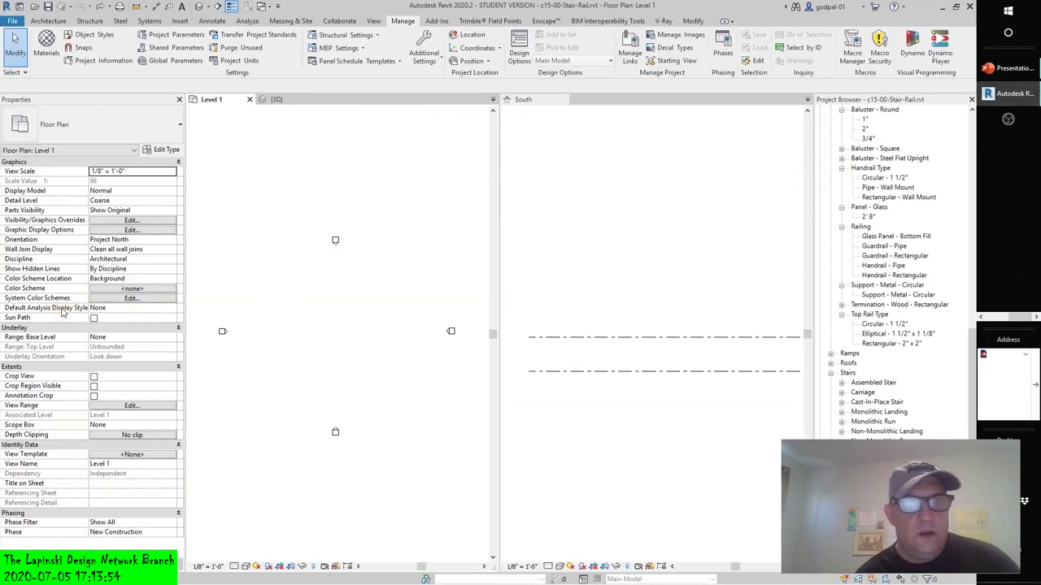
Reopen Object Styles, expand Stairs to select Riser Lines, then close the dialog.
left_click(94, 34)
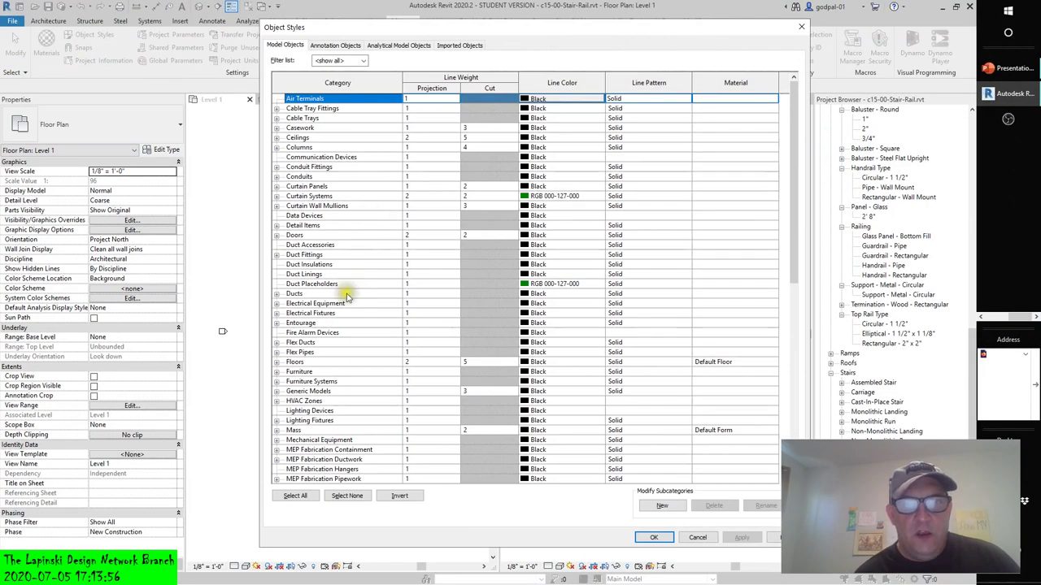
scroll(340, 341, "down", 8)
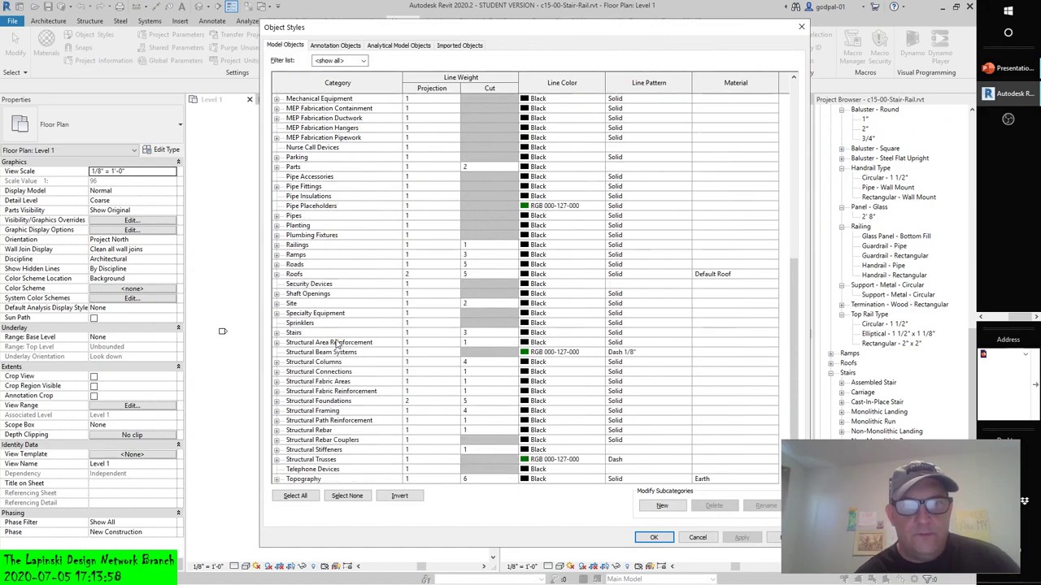
left_click(277, 333)
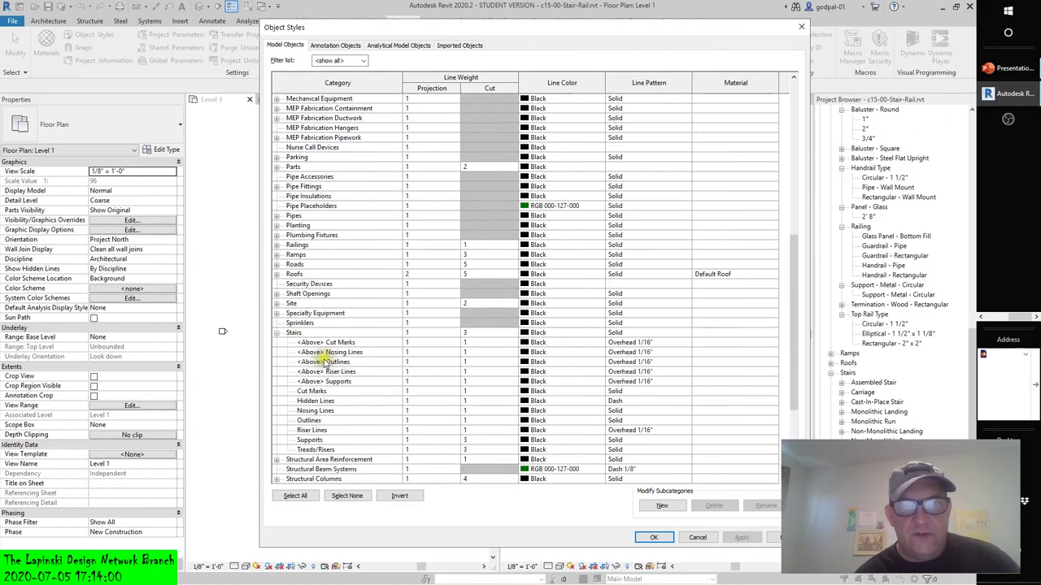
left_click(315, 430)
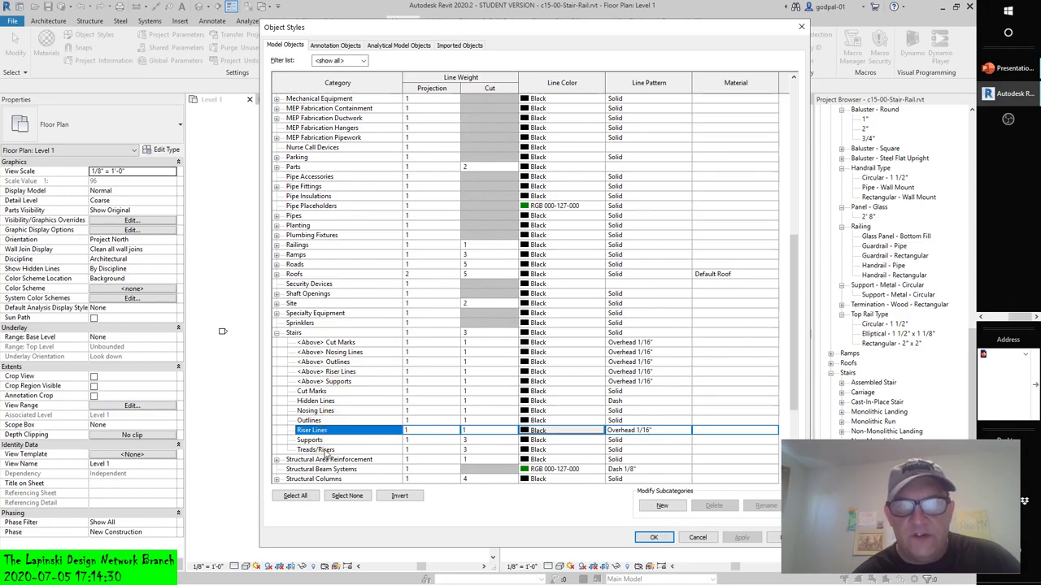
left_click(801, 26)
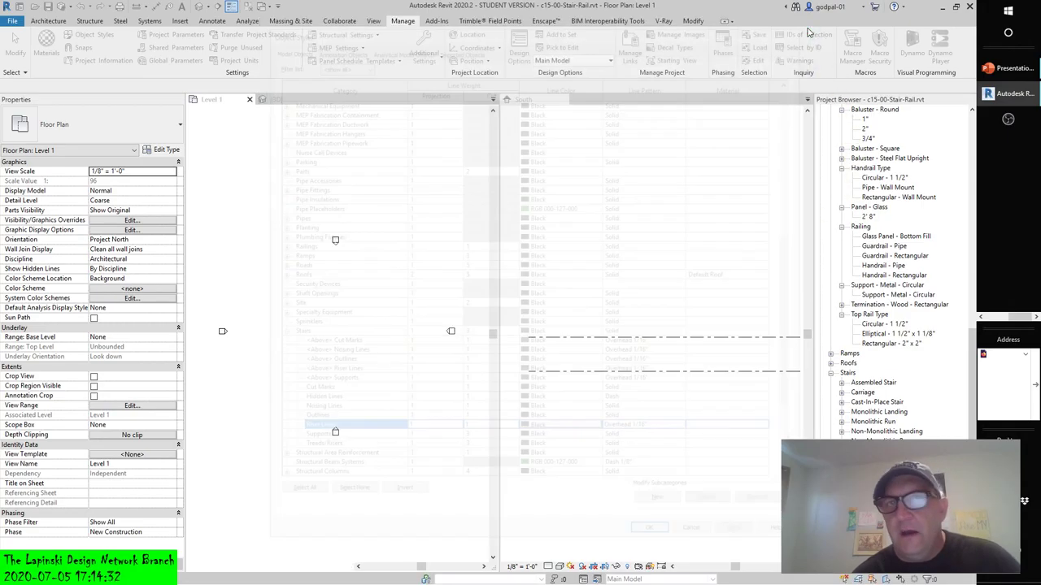
Bring up the View ribbon tools above the Level 1 floor plan.
left_click(374, 20)
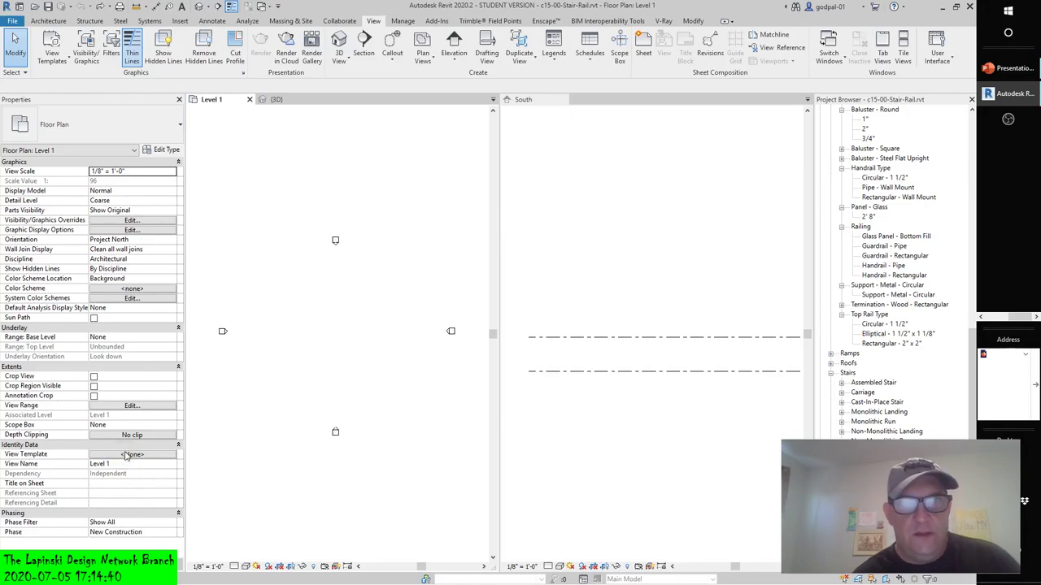
Open Visibility/Graphics for Level 1 and expand the Stairs category to <Above> Cut Marks.
left_click(86, 52)
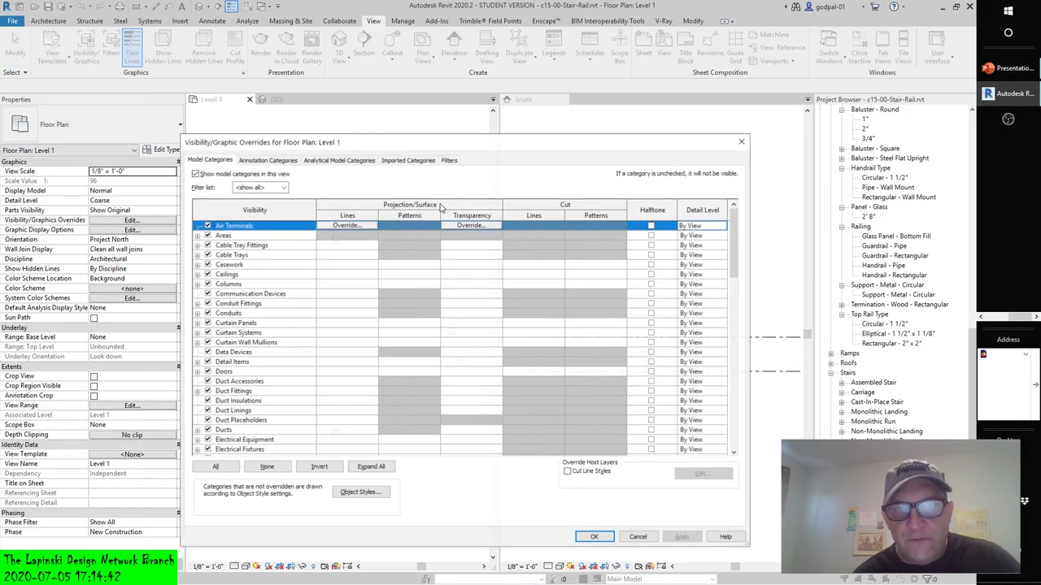
scroll(235, 387, "down", 6)
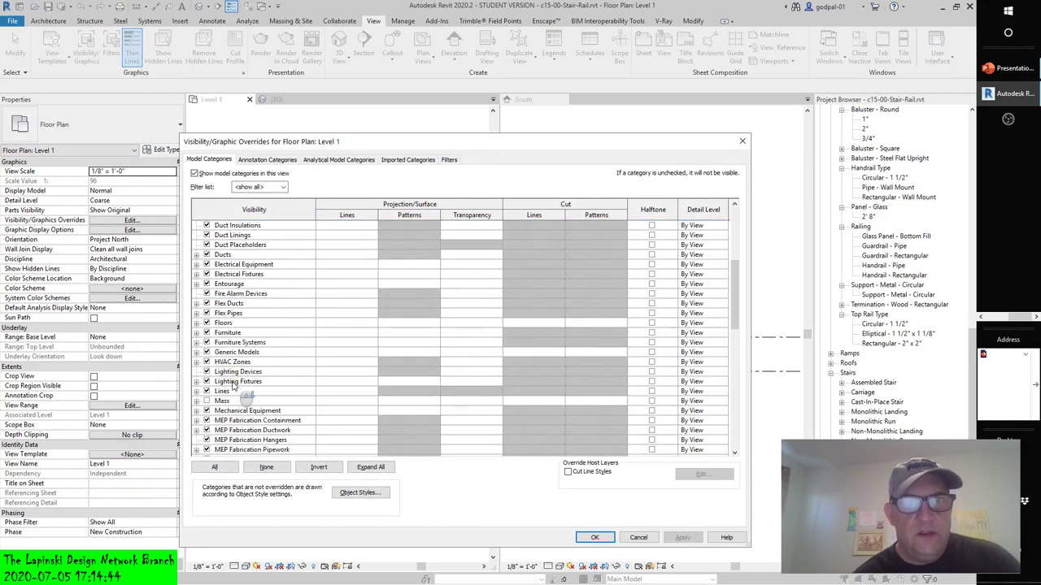
scroll(234, 387, "down", 12)
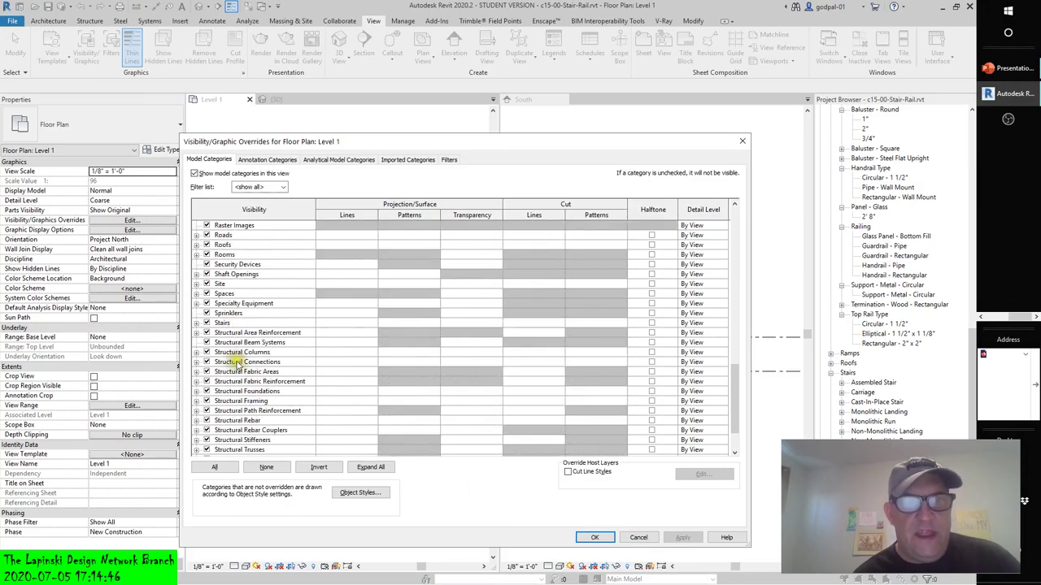
left_click(196, 323)
left_click(281, 333)
Review Treads/Risers, <Above> Cut Marks and <Above> Nosing Lines against the pyramid tweet.
scroll(275, 346, "down", 1)
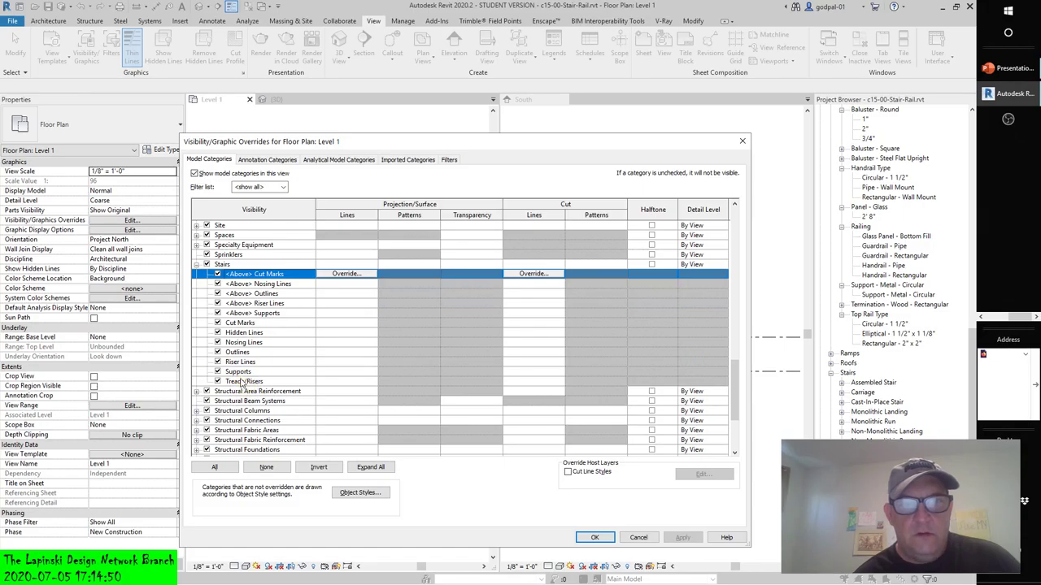
left_click(244, 381)
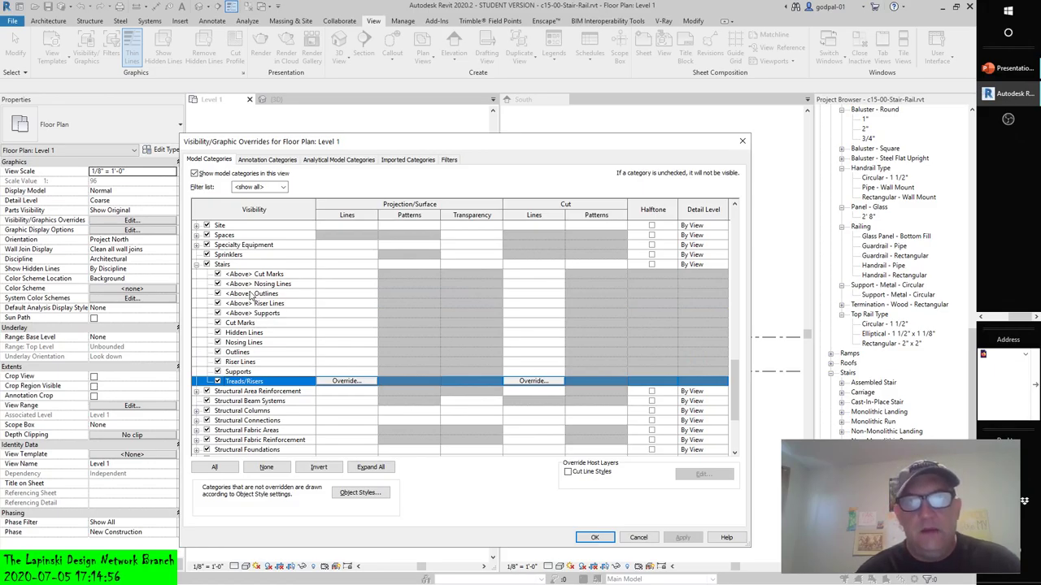
left_click(350, 277)
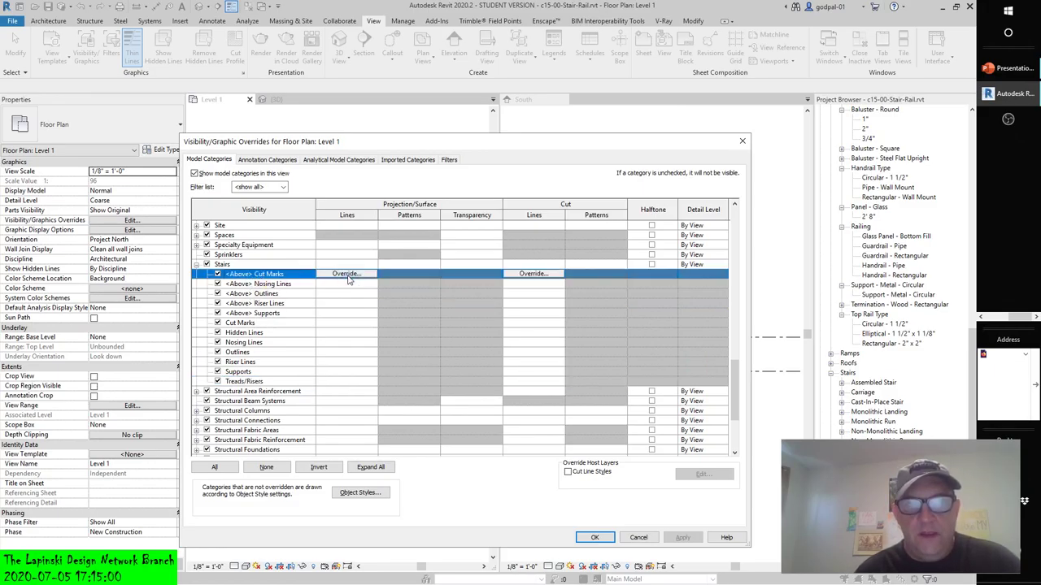
left_click(348, 285)
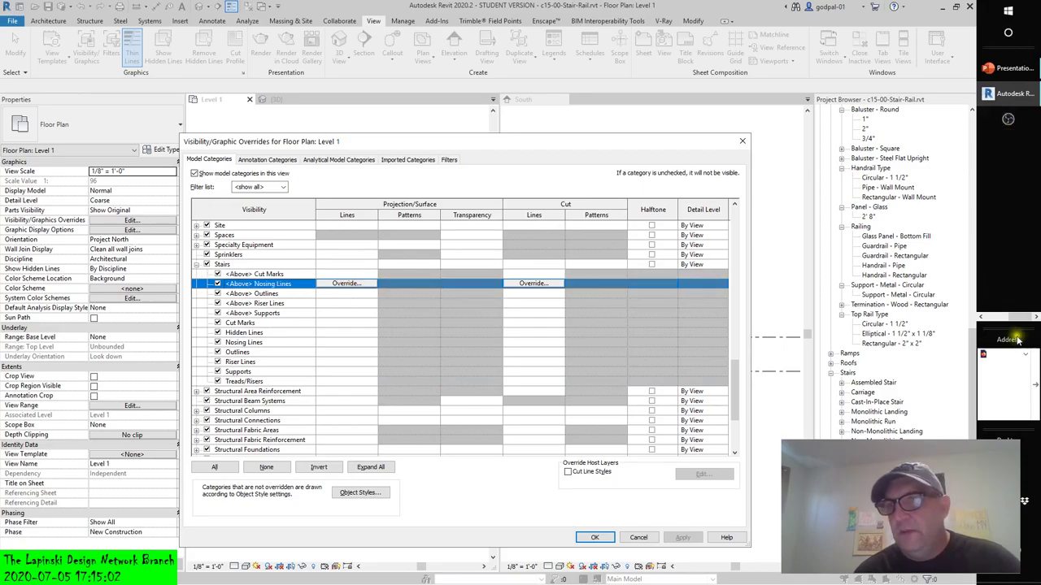
left_click(1000, 120)
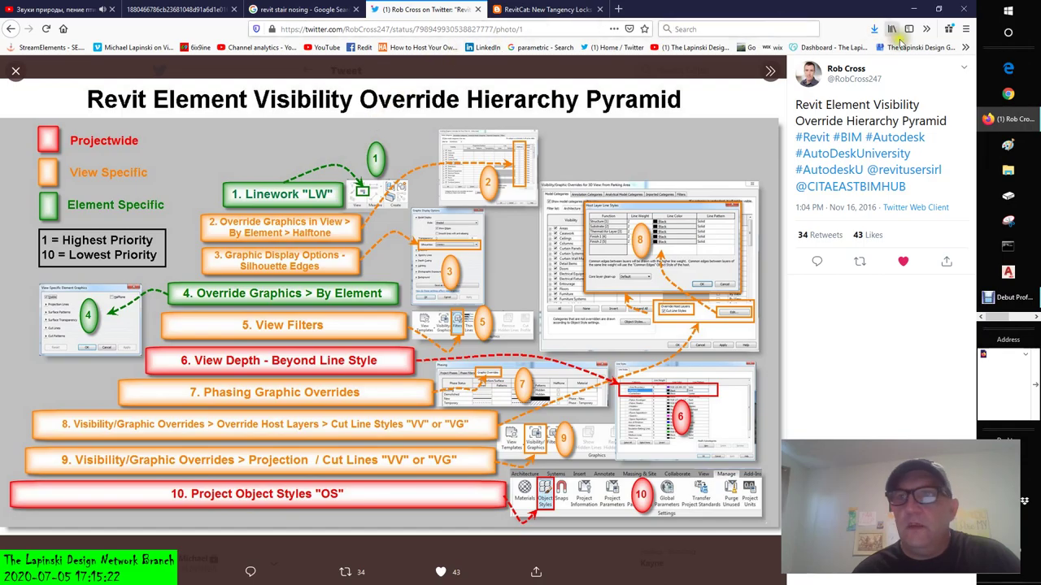
Study the Revit visibility override hierarchy pyramid image in Firefox, then return to Revit.
left_click(1034, 316)
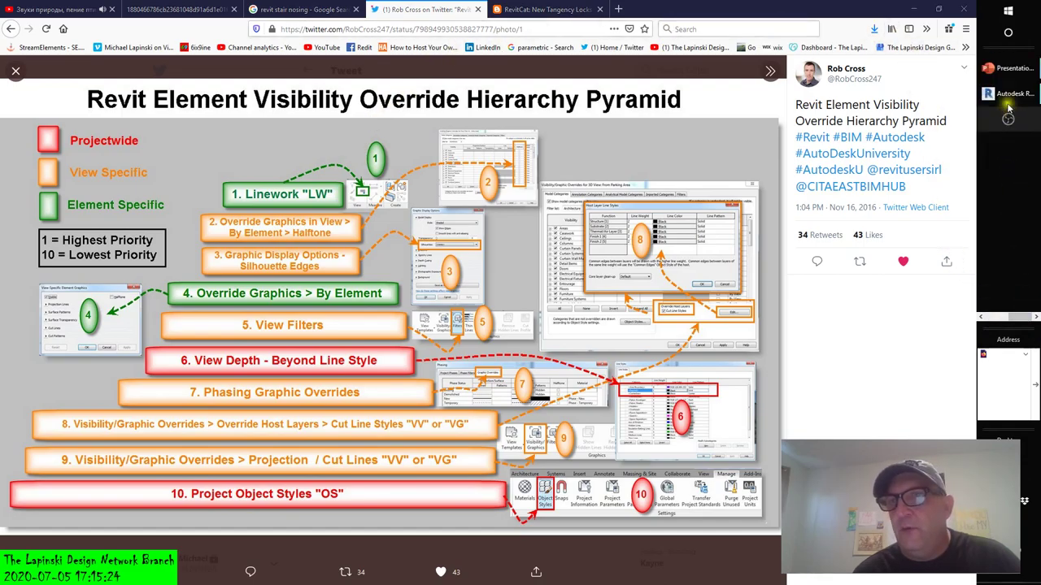
mouse_move(1006, 96)
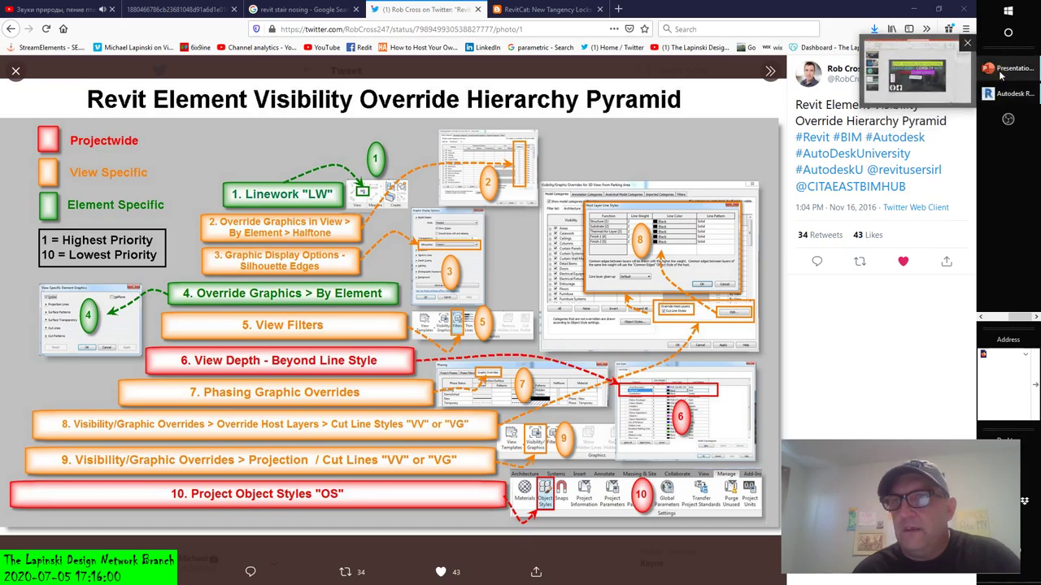
mouse_move(1001, 73)
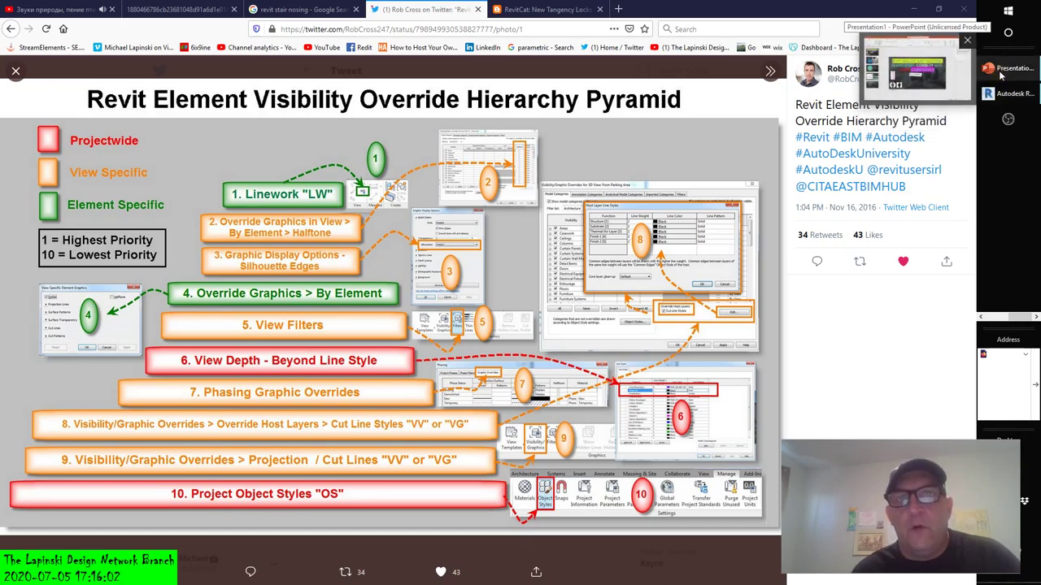
left_click(997, 319)
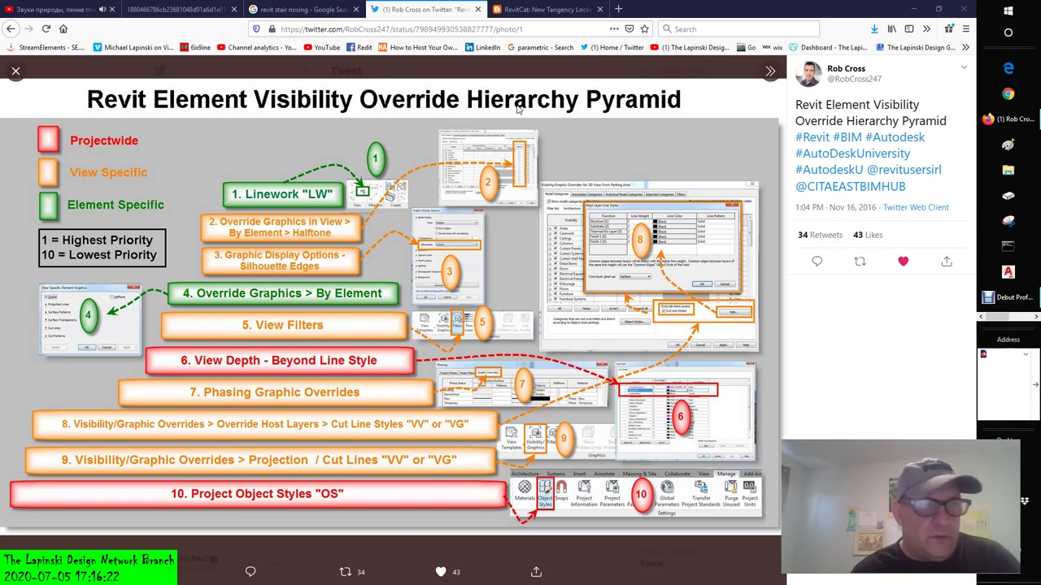
scroll(1021, 317, "down", 2)
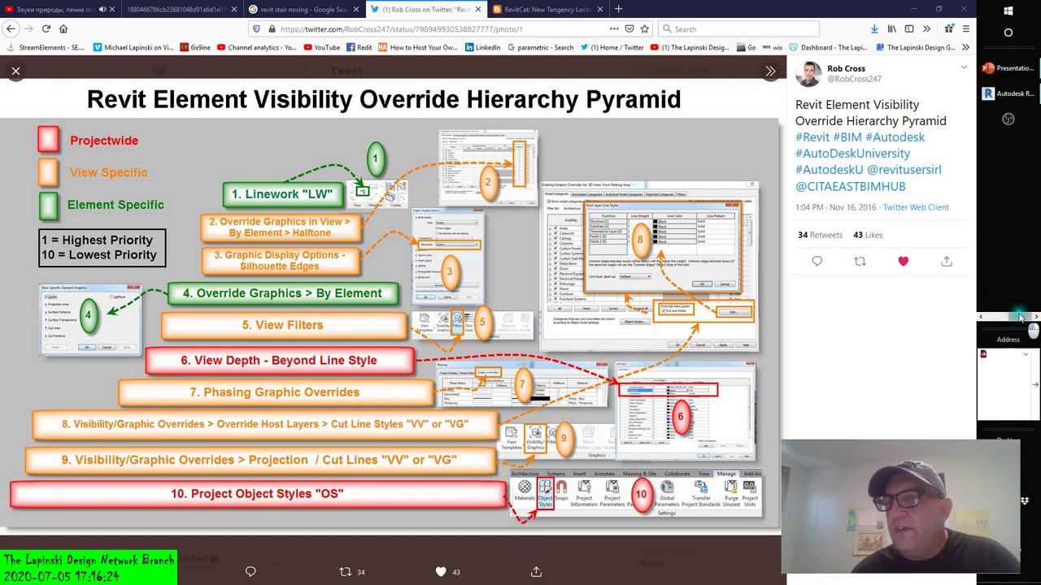
left_click(1010, 94)
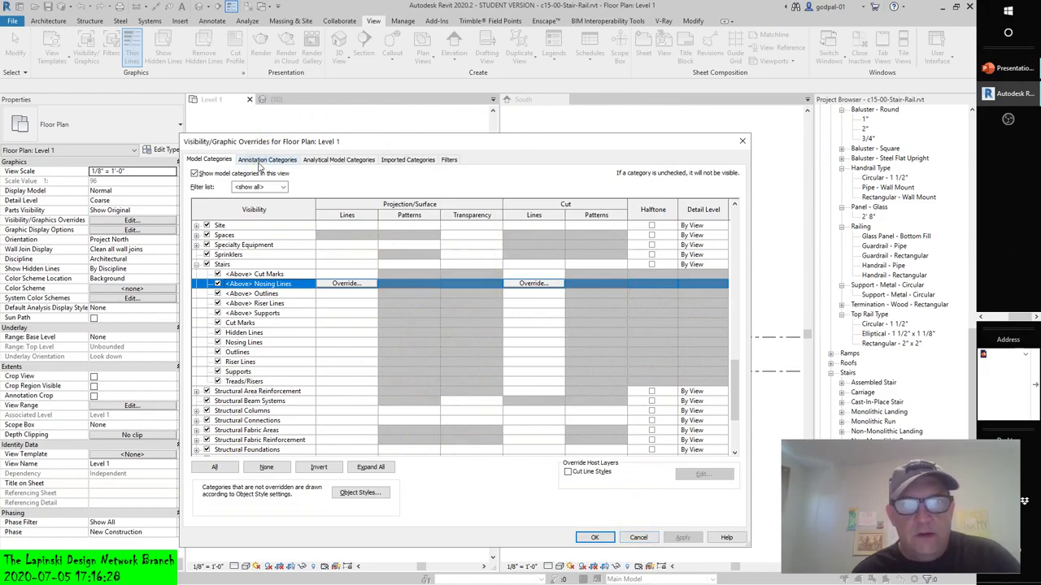
Browse the Annotation, Analytical Model and Imported category tabs, then cancel Visibility/Graphics.
left_click(261, 161)
left_click(346, 161)
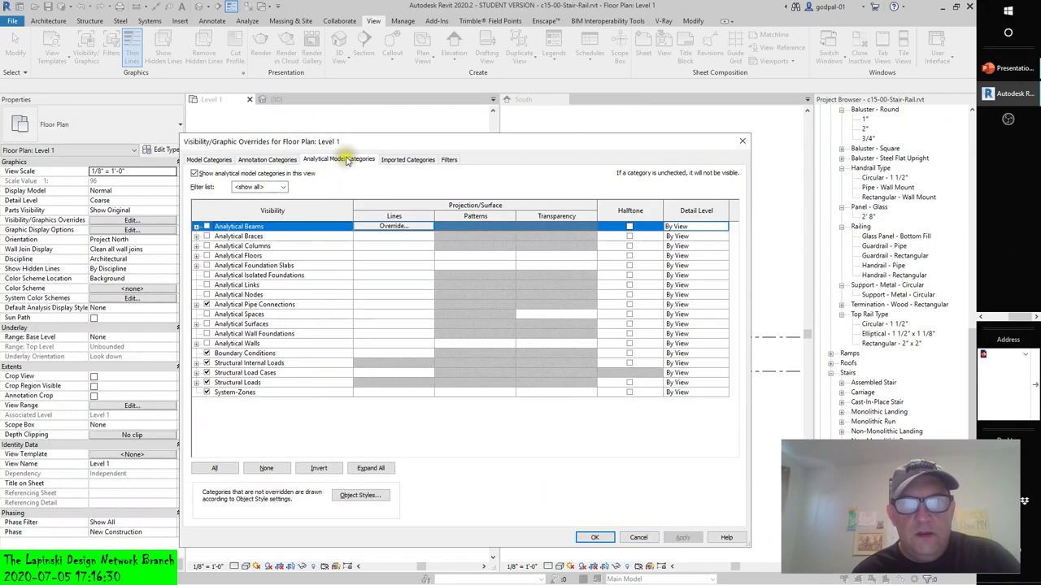
left_click(408, 159)
left_click(209, 159)
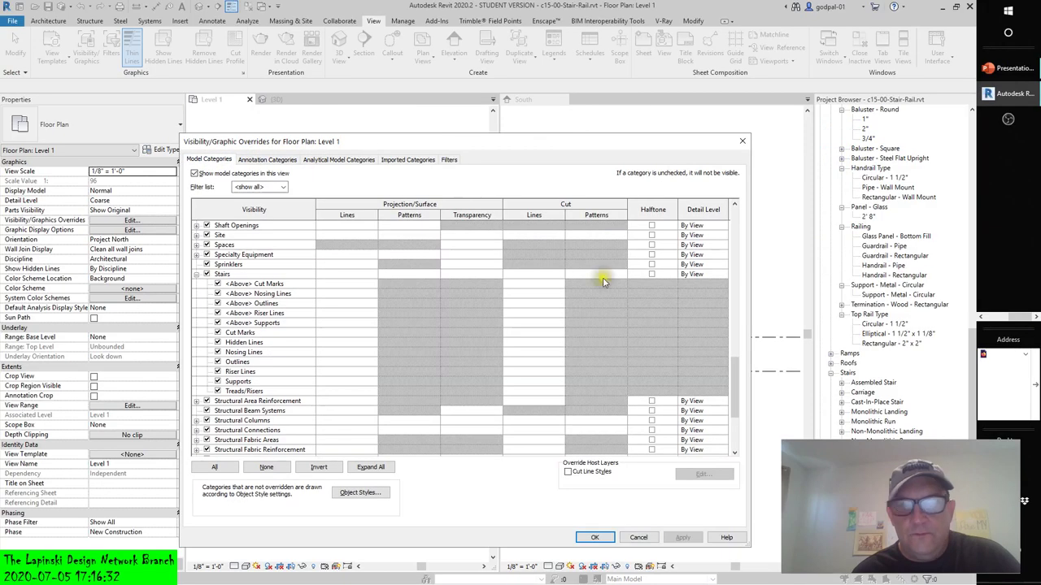
left_click(639, 539)
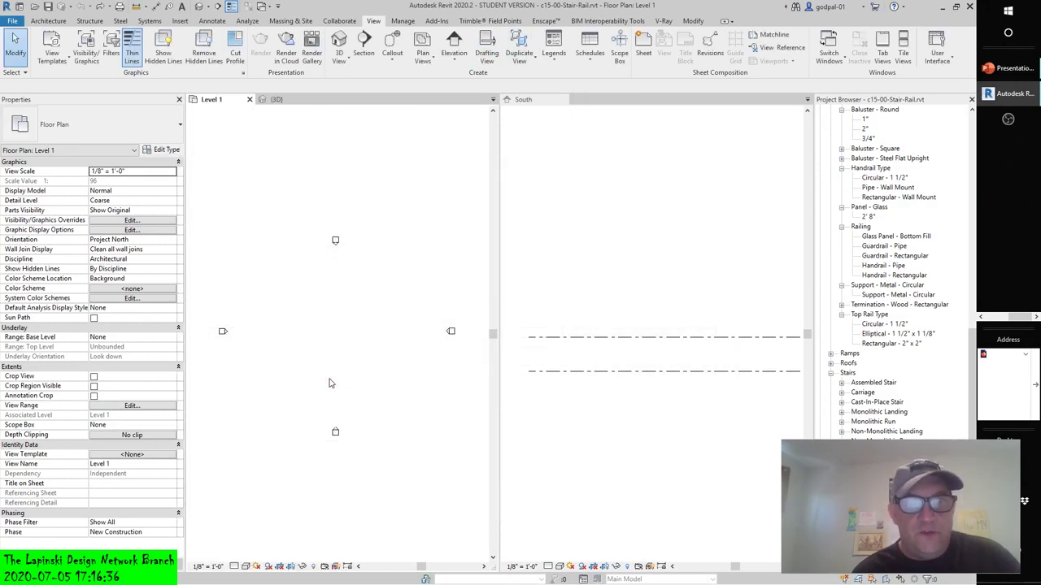
Open the Level 1 View Range with its sample diagram: Top 7' 6", Cut plane 4' 0", Bottom 0' 0".
left_click(115, 407)
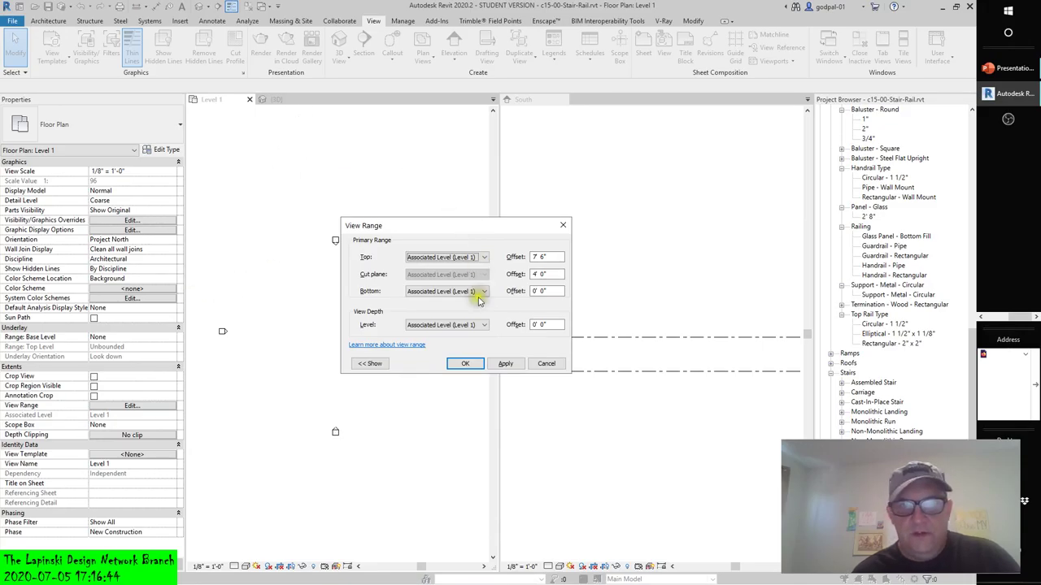
left_click(370, 363)
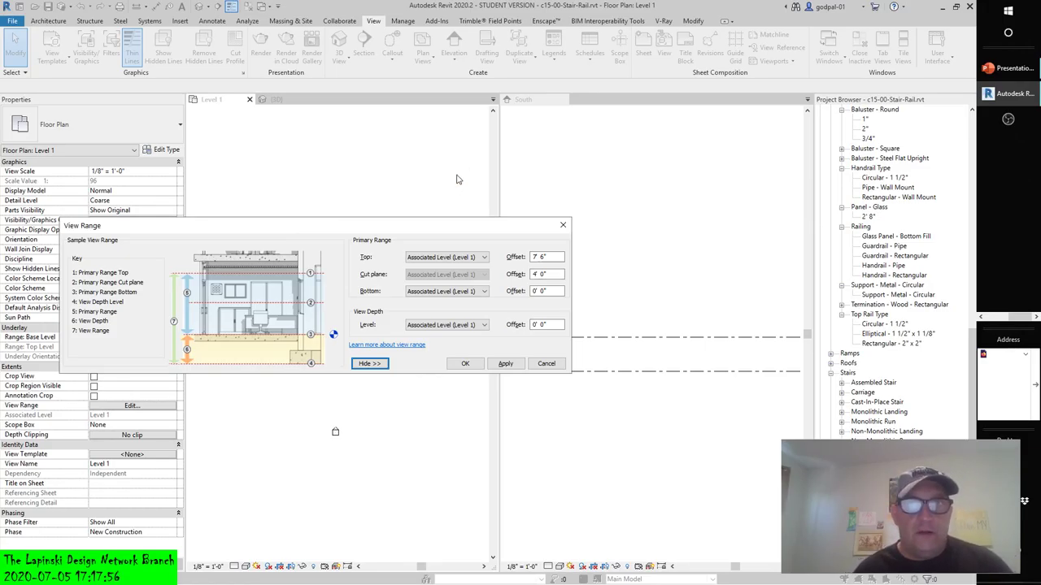
Shift the View Range dialog right to review its offsets, then close it without changes.
left_click_drag(430, 225, 614, 234)
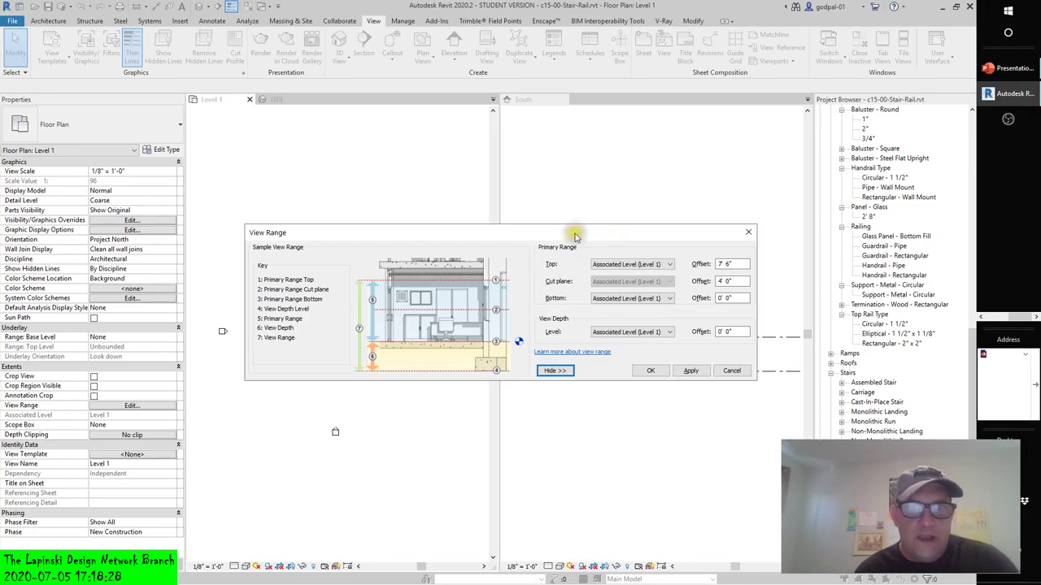
left_click_drag(574, 234, 589, 236)
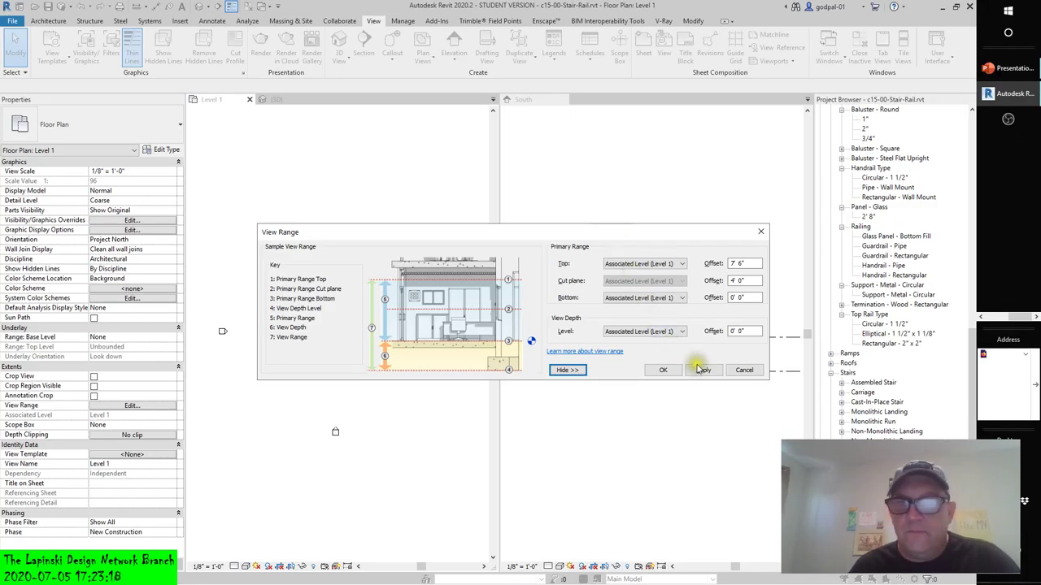
left_click(743, 370)
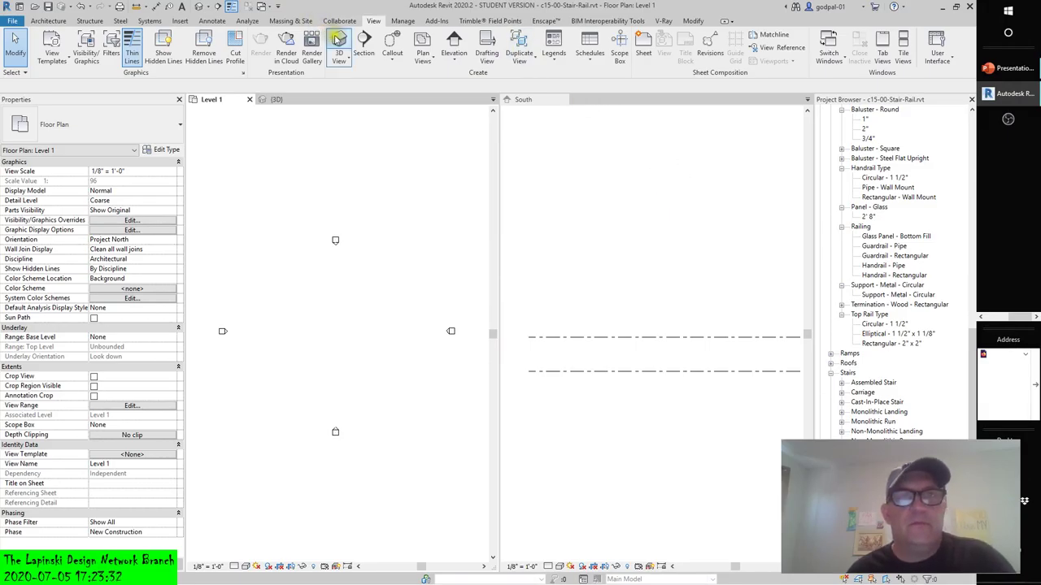
Show the Architecture tools and drag within the tiled Level 1 plan beside the South elevation.
left_click(45, 20)
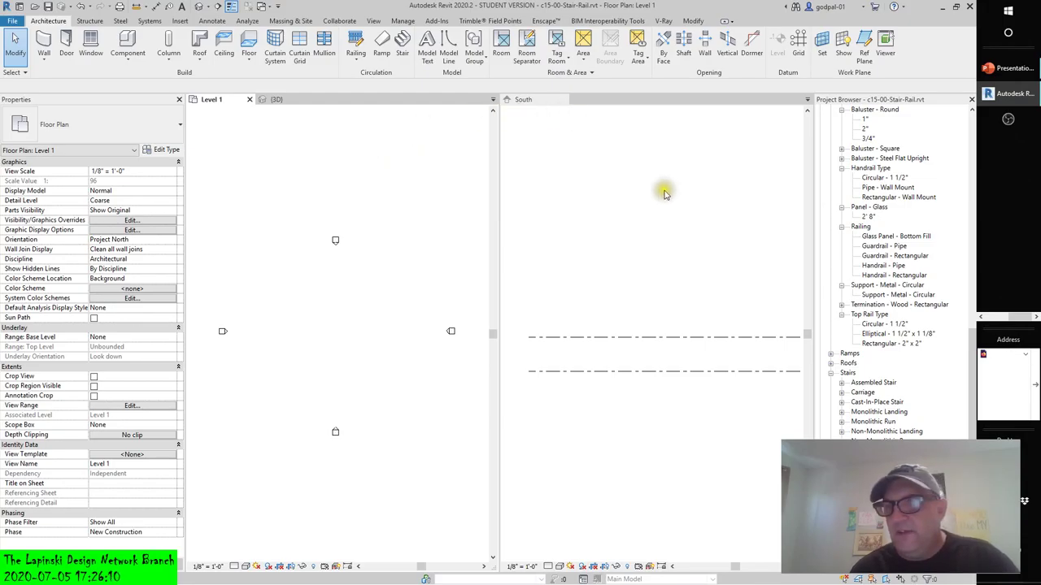
left_click_drag(861, 392, 868, 382)
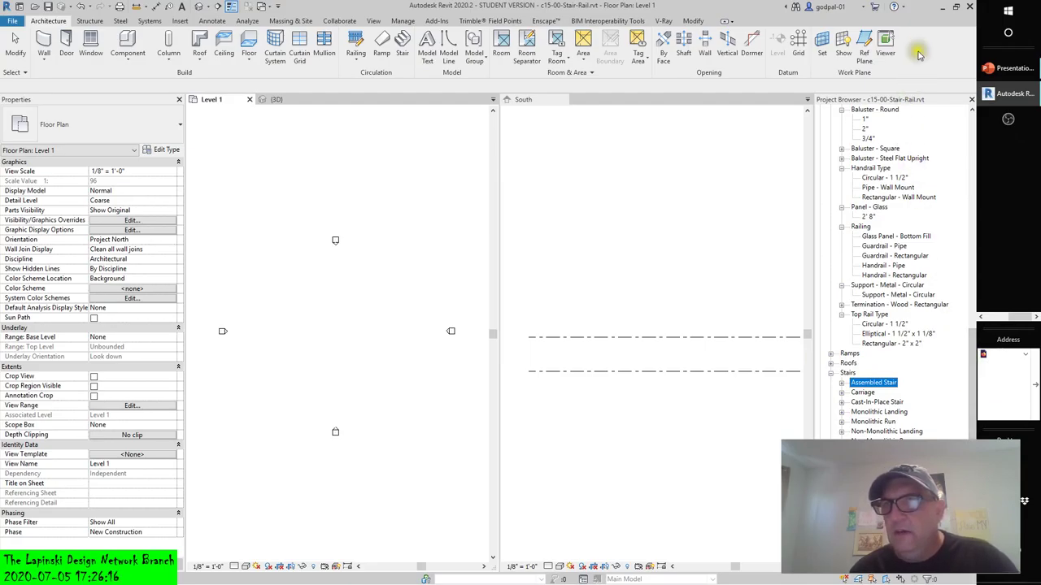
Collapse the Baluster - Round and Railings families, then try dragging Assembled Stair into the South view.
left_click(840, 109)
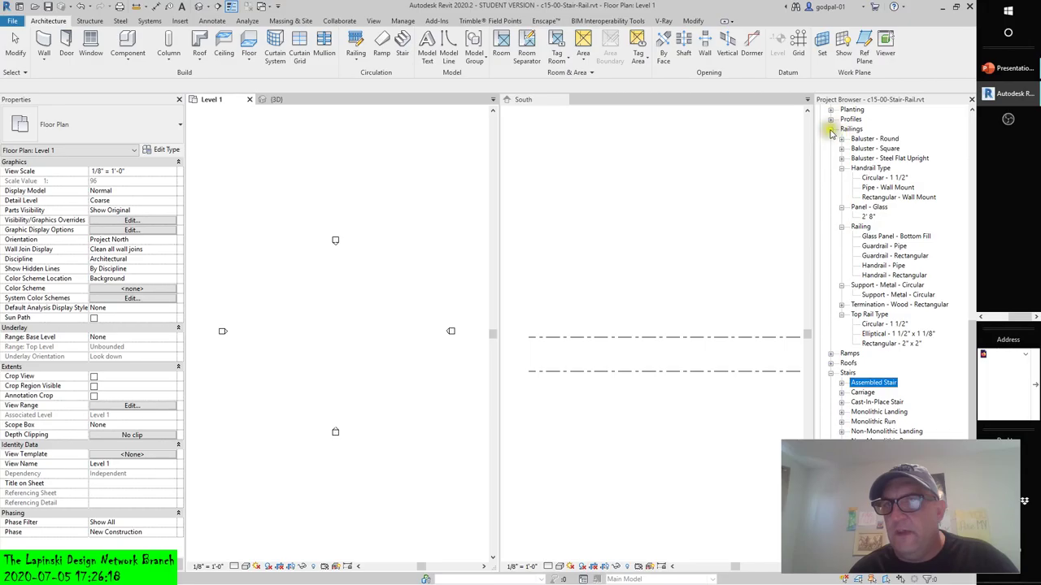
left_click(830, 129)
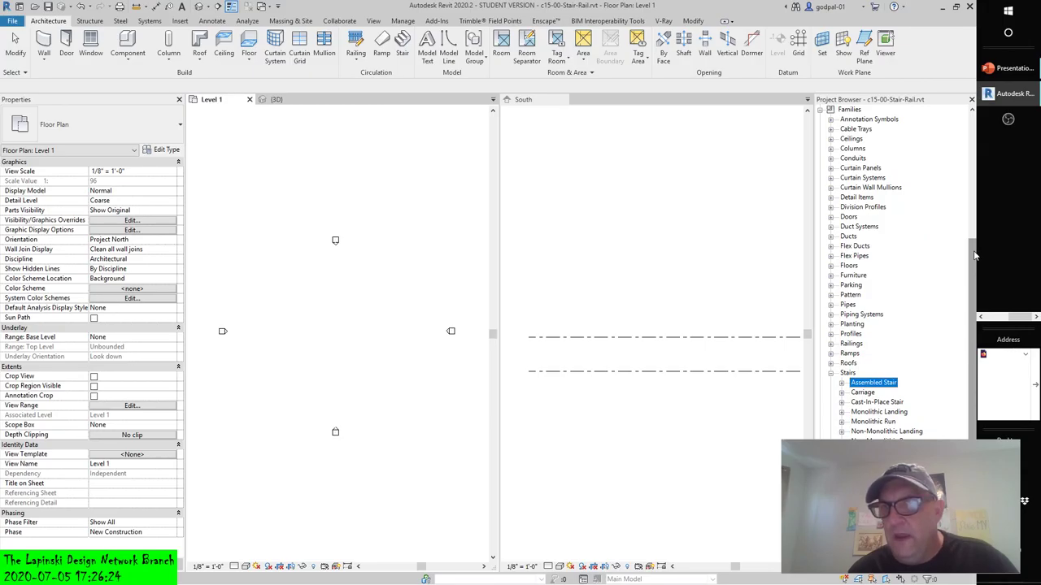
left_click_drag(975, 256, 948, 301)
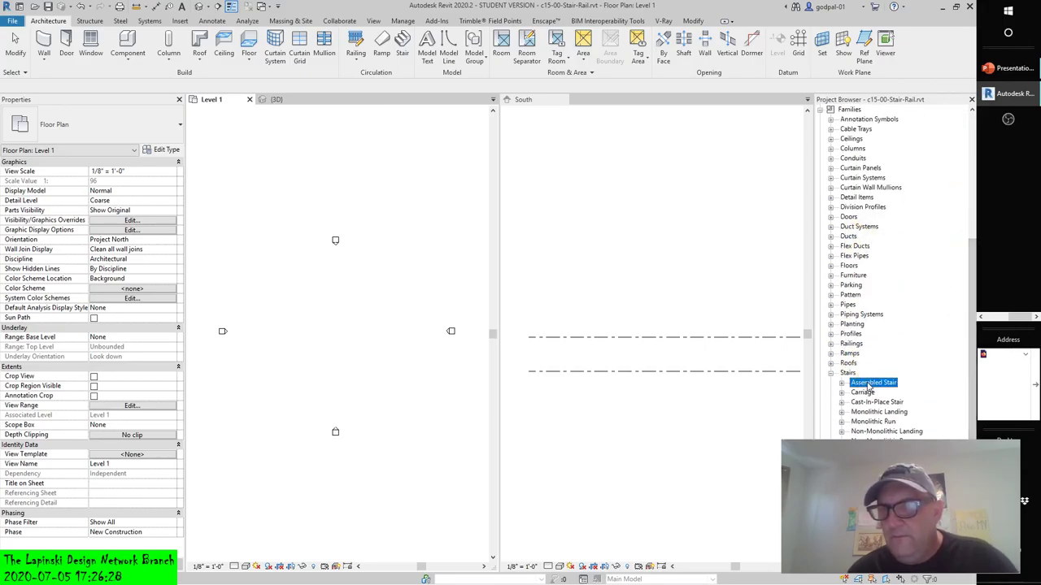
left_click_drag(868, 387, 591, 382)
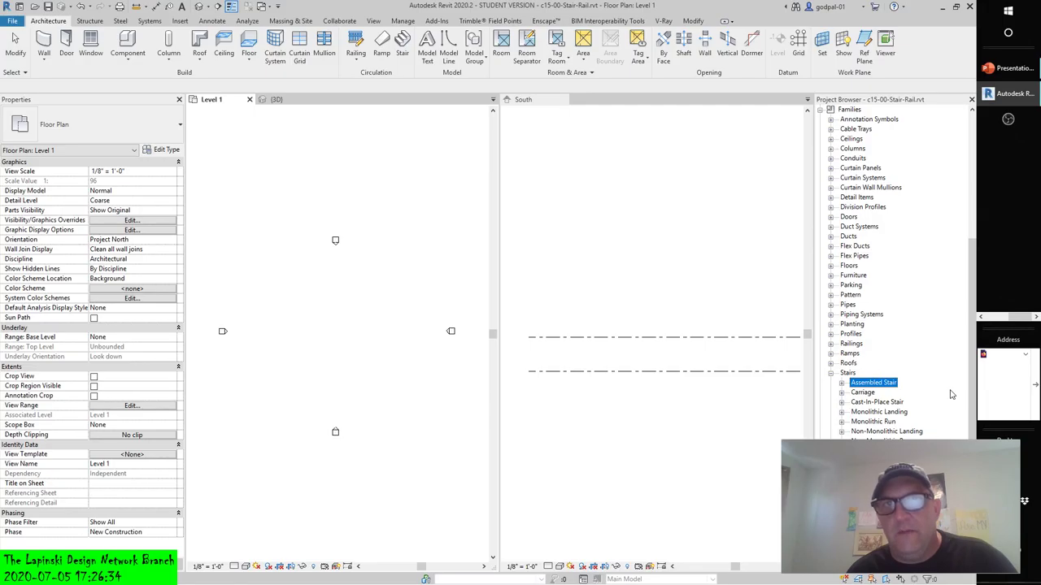
left_click_drag(951, 393, 861, 387)
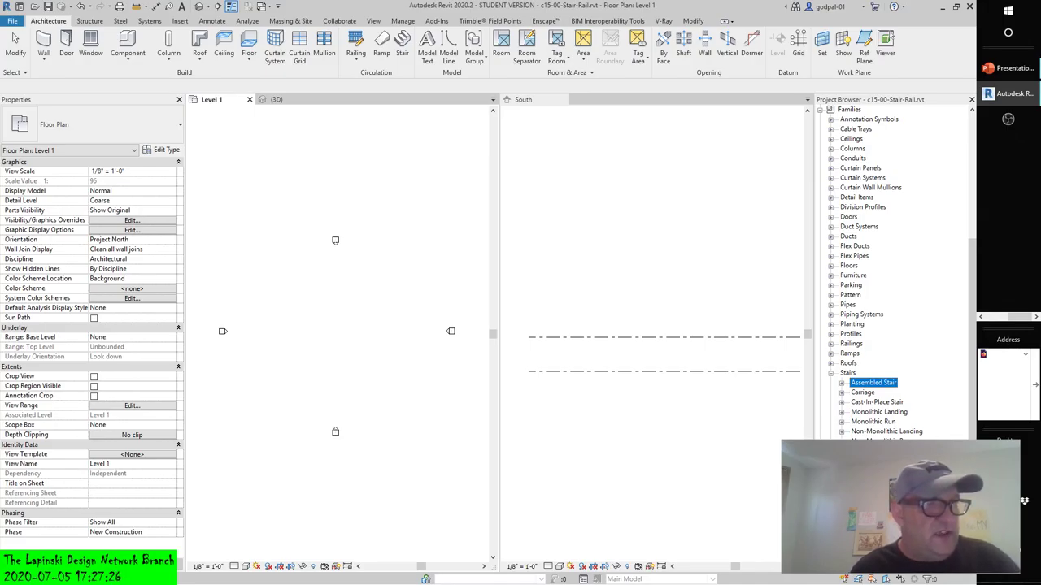
Expand Assembled Stair and Cast-In-Place Stair to reveal the 7" max riser 11" tread and Monolithic types.
left_click(874, 403)
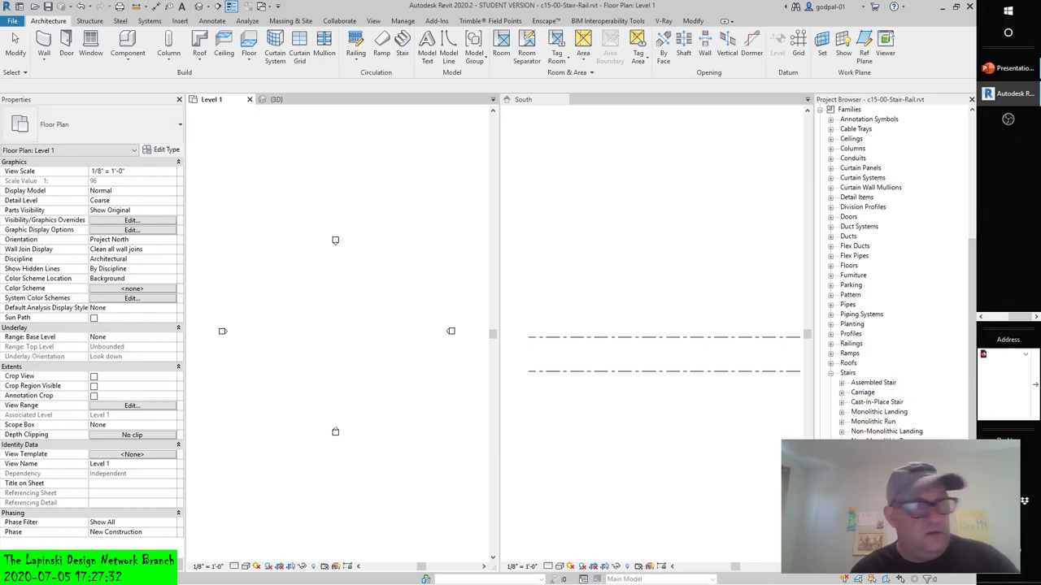
left_click(861, 384)
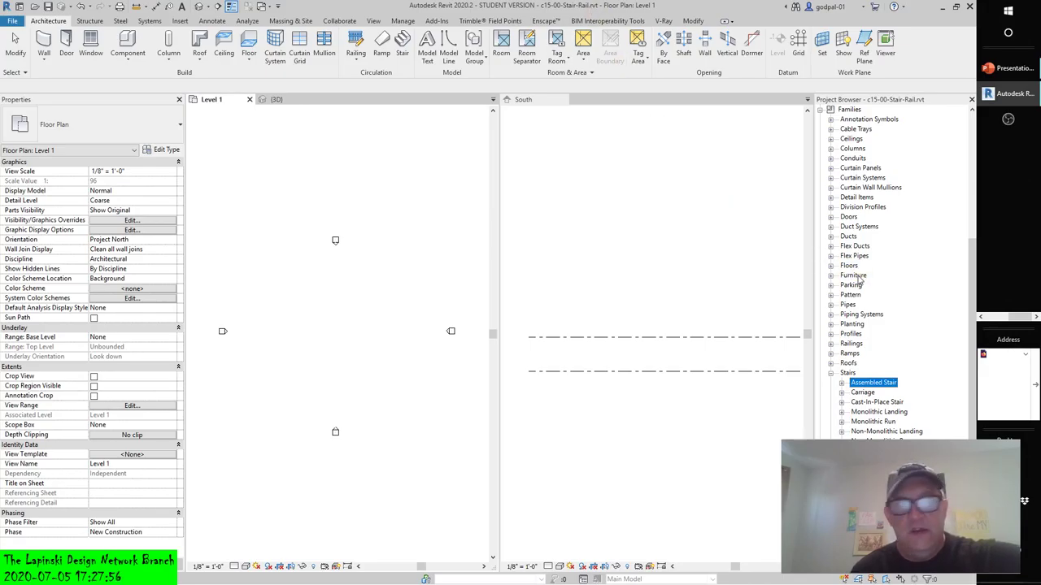
left_click(841, 383)
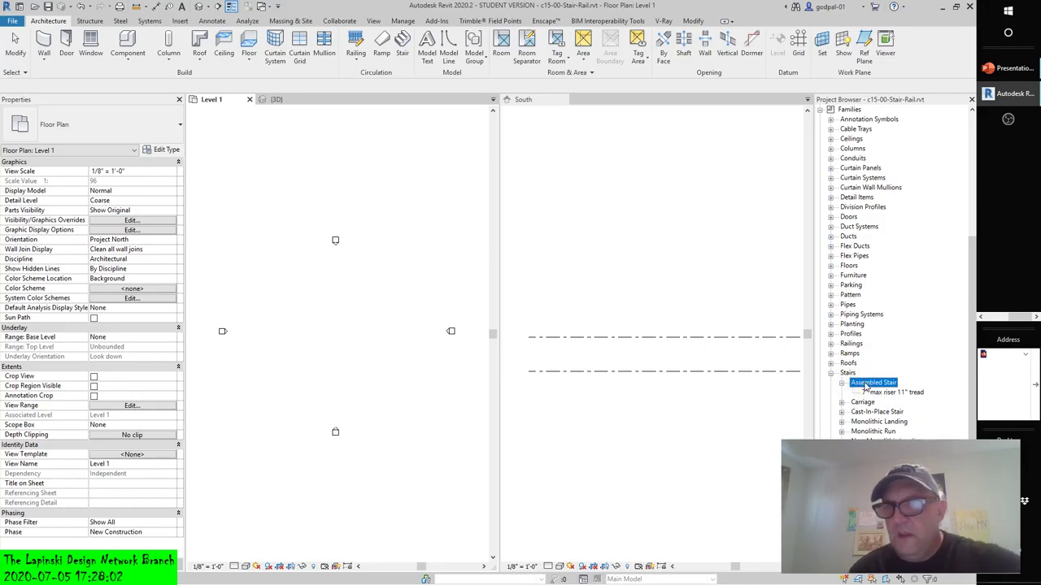
left_click(865, 393)
left_click_drag(865, 393, 293, 195)
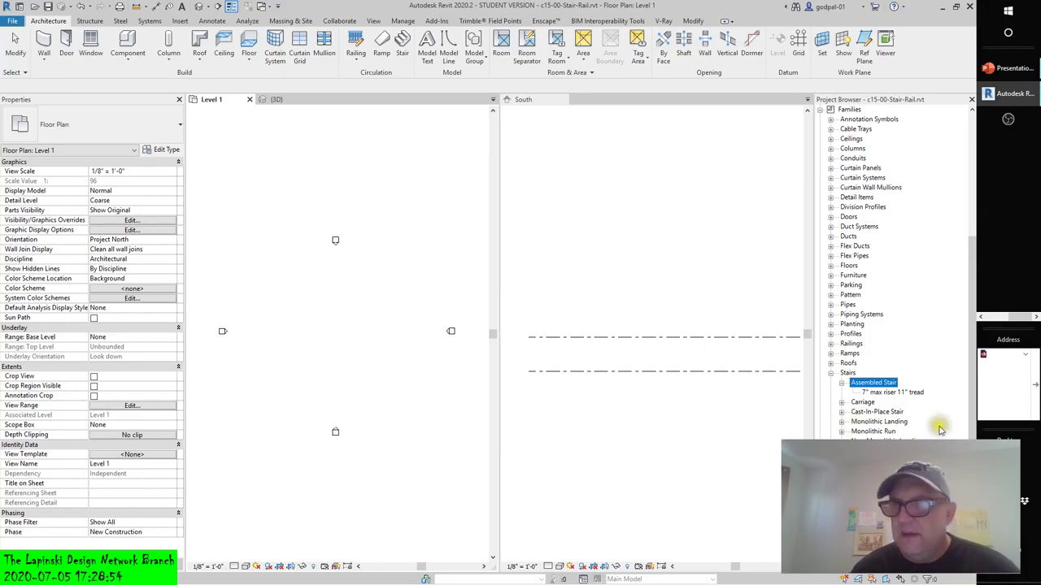
left_click(842, 412)
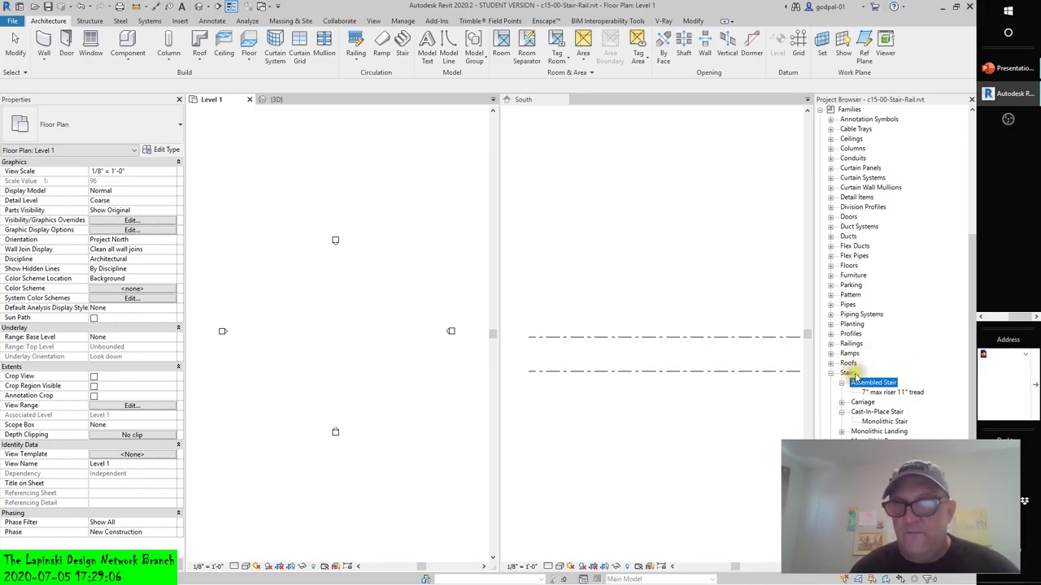
Show Monolithic Stair properties: 7" max riser, 1'-0" min tread, 3'-0" run width, 3/4" Nosing.
left_click(878, 421)
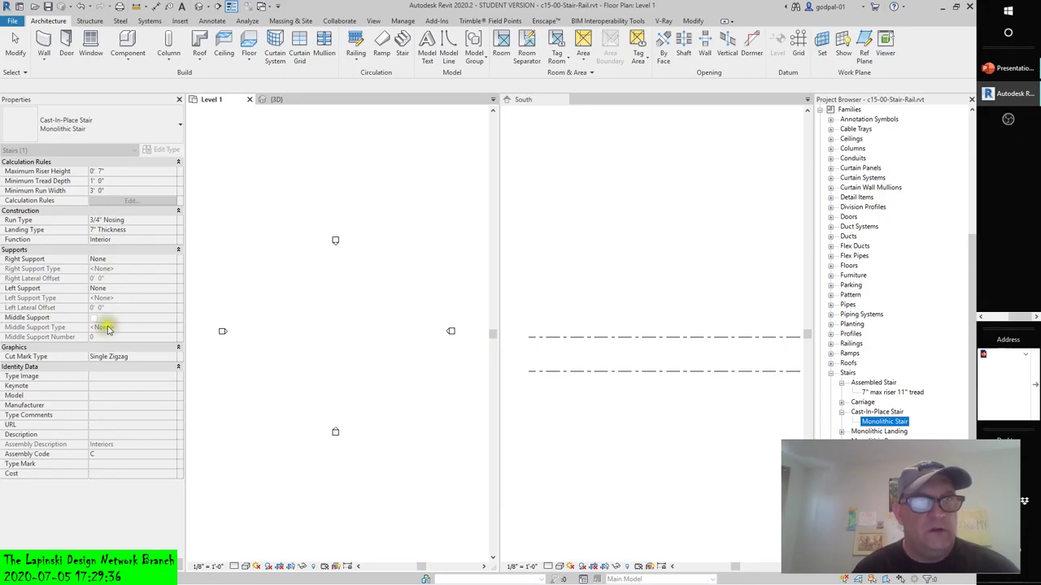
left_click(106, 289)
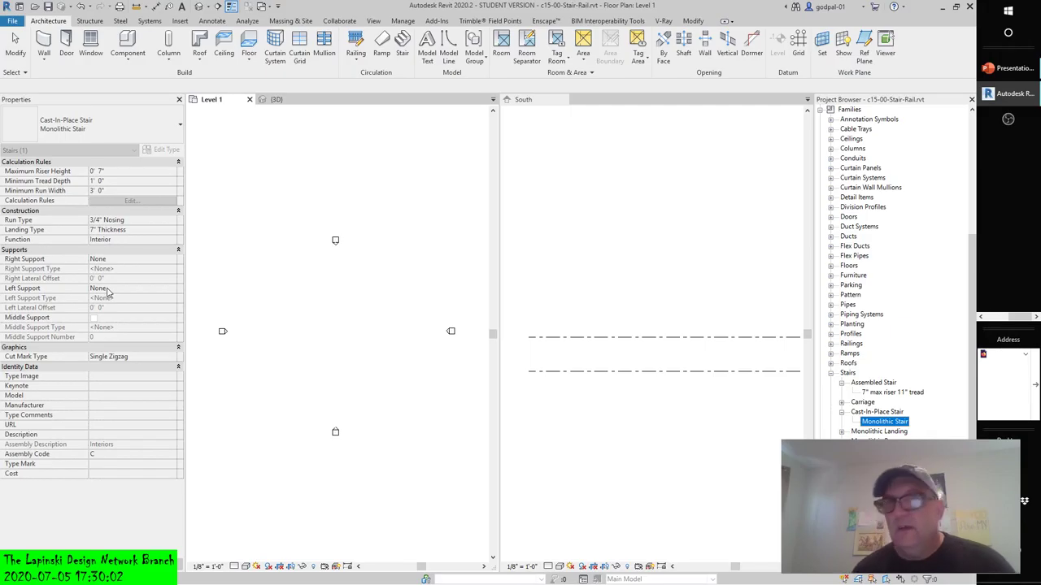
left_click(997, 324)
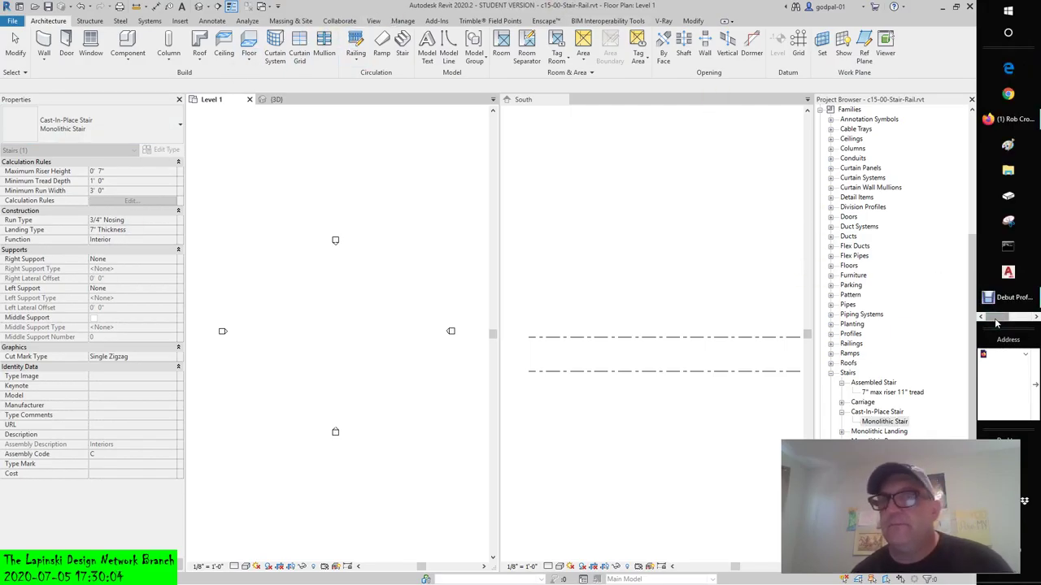
left_click(1009, 118)
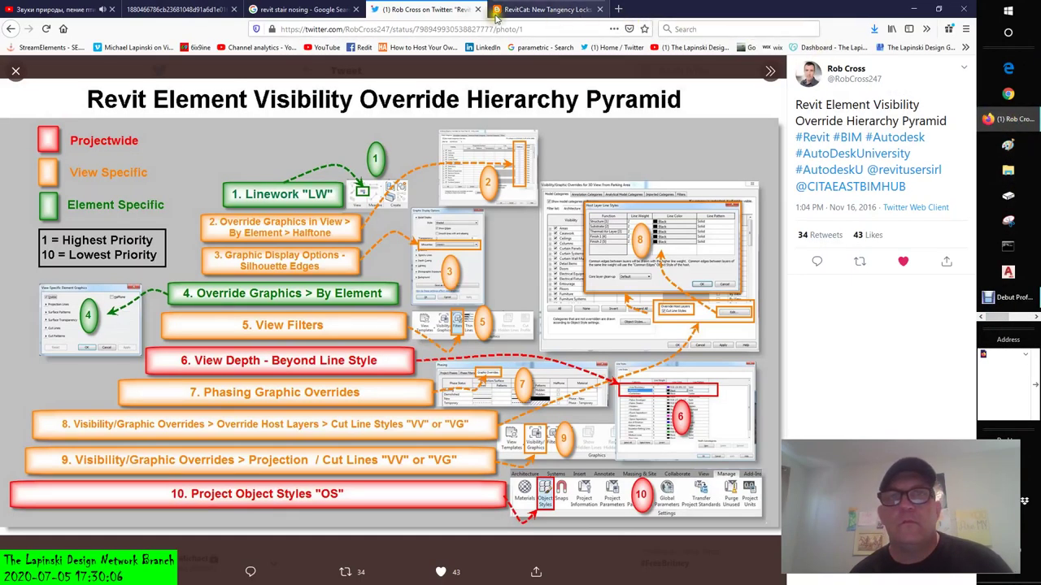
left_click(337, 10)
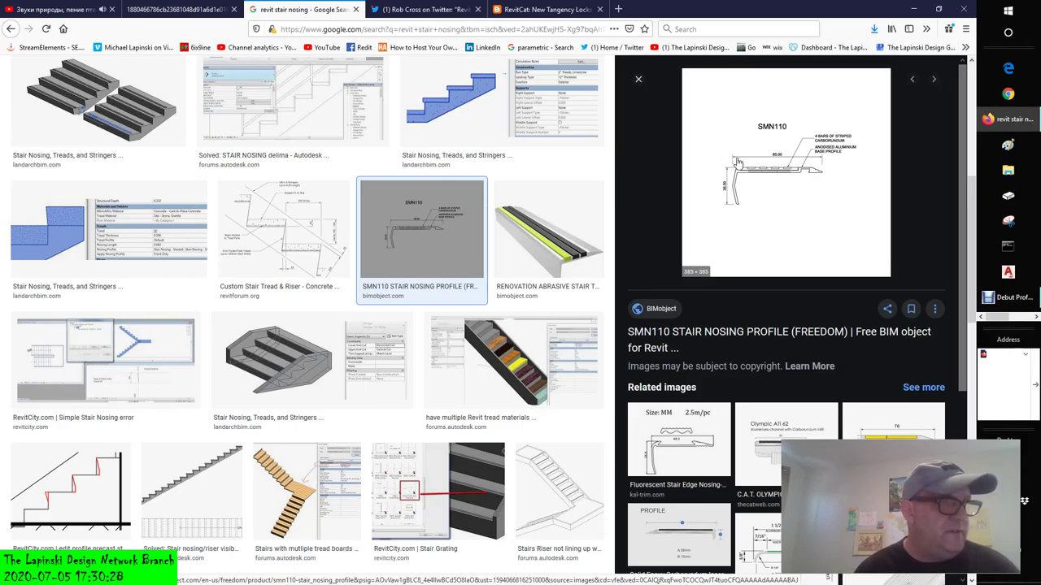
left_click(1022, 317)
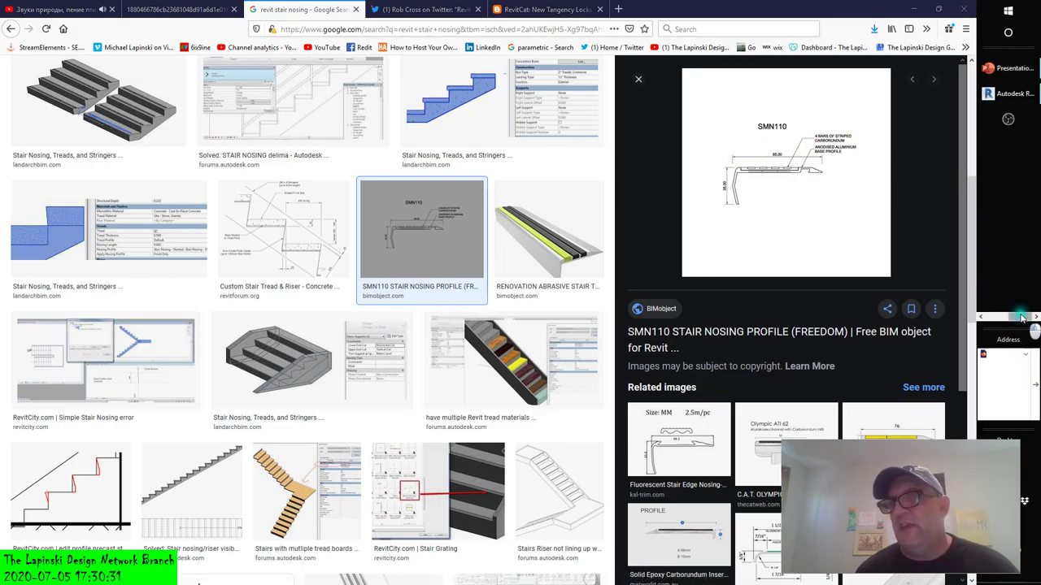
left_click(1012, 94)
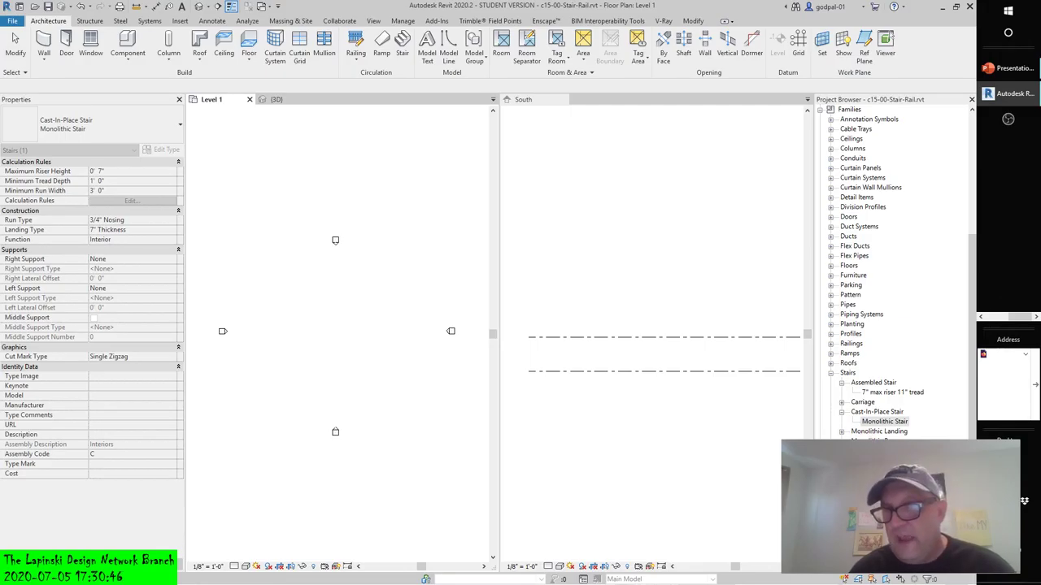
Collapse the Assembled and Cast-In-Place Stair families, clear the plan selection, and view the reference stair in 3D.
left_click(884, 422)
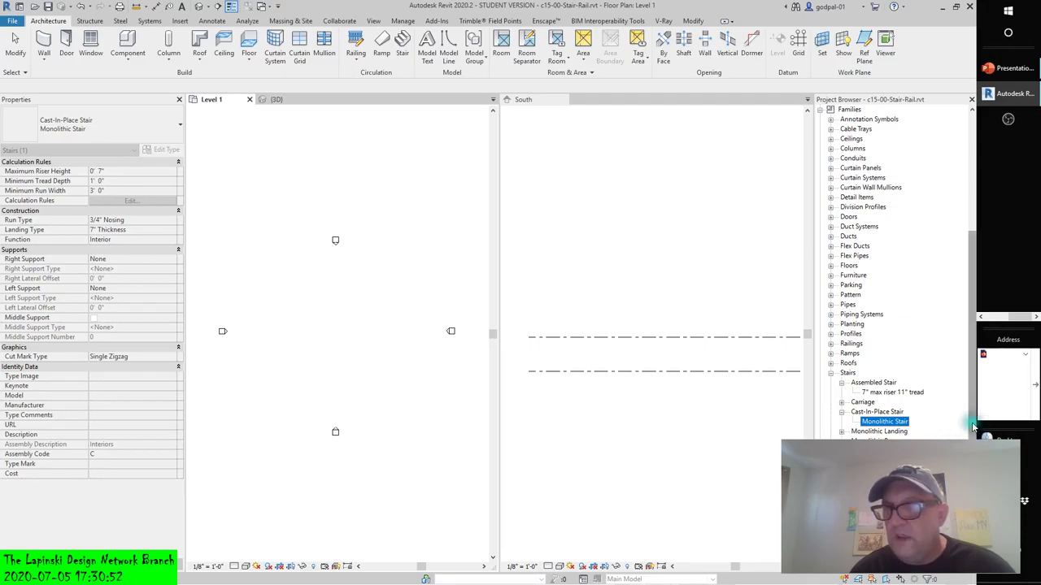
scroll(972, 406, "down", 2)
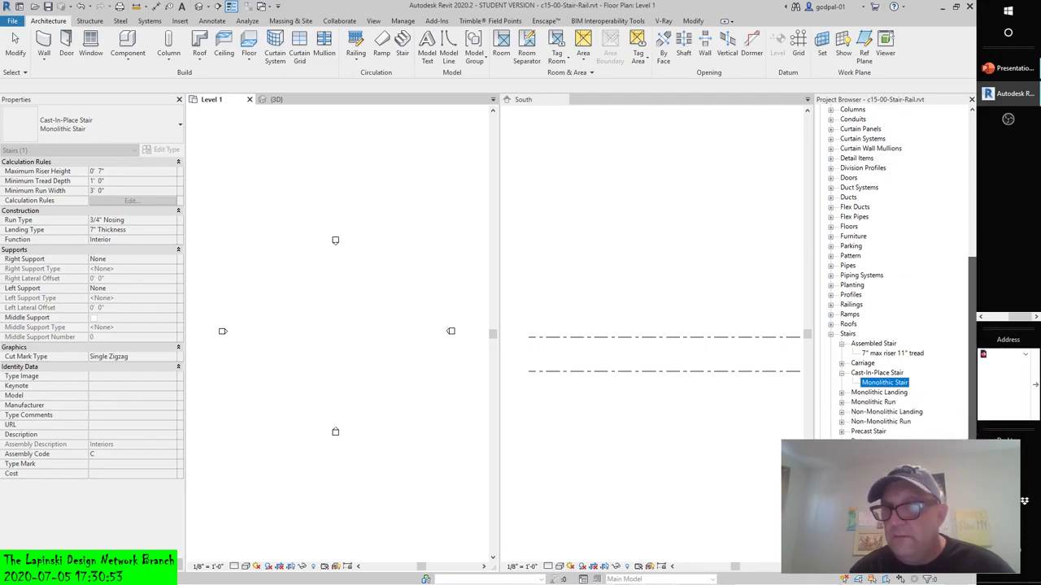
left_click(841, 373)
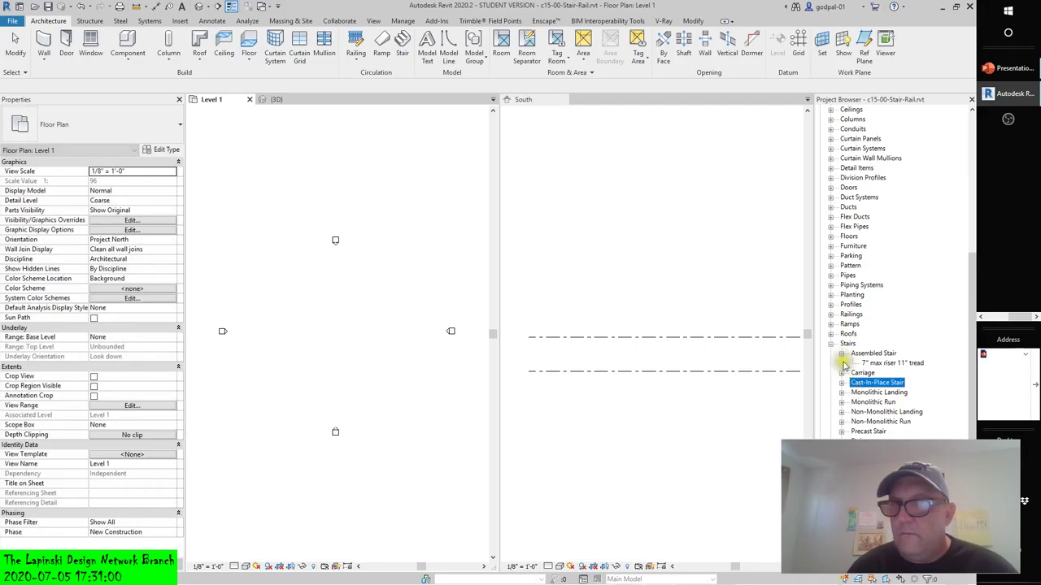
left_click(843, 353)
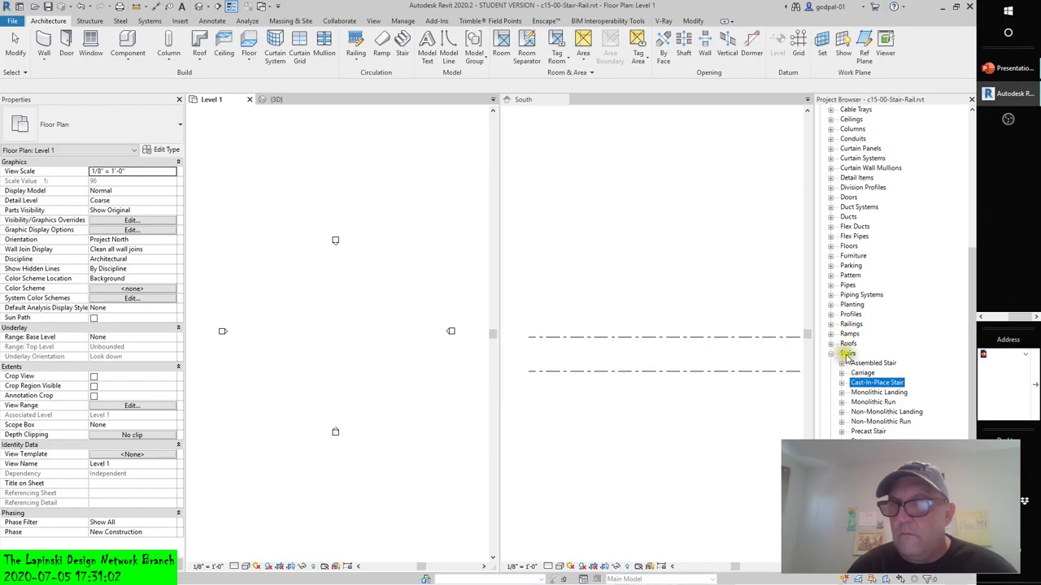
scroll(861, 387, "up", 1)
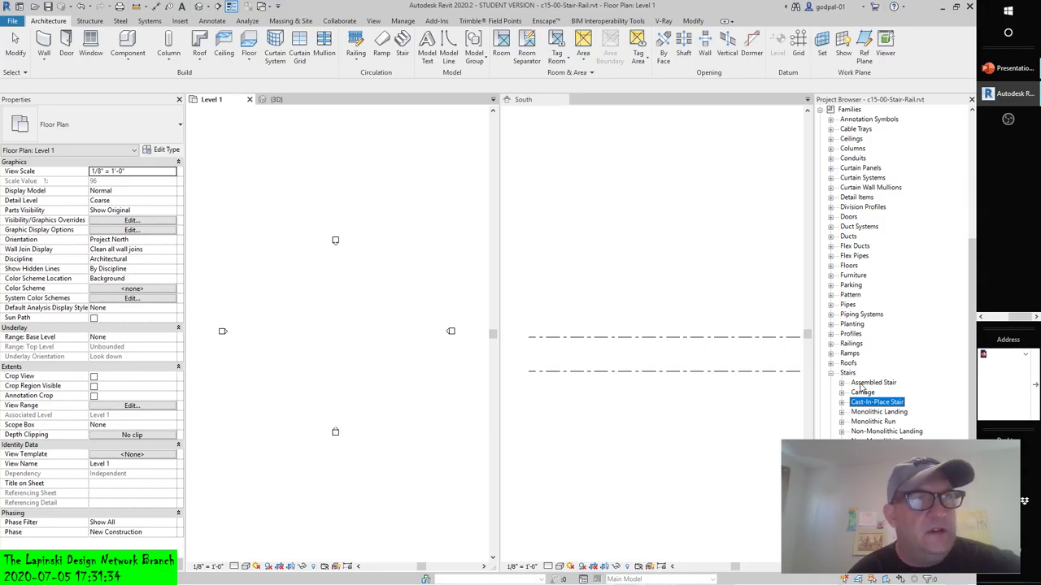
left_click(361, 380)
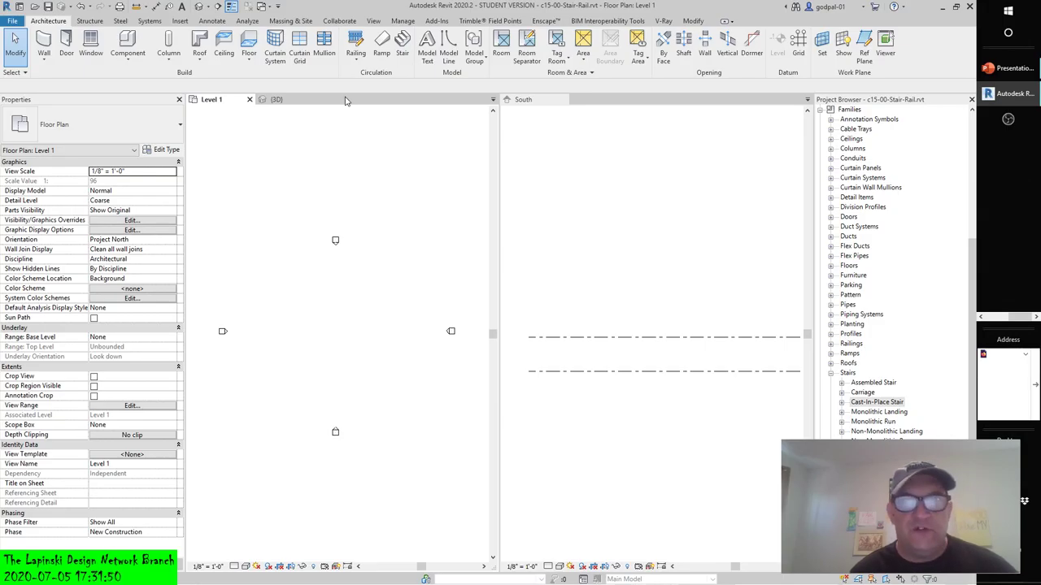
left_click(296, 100)
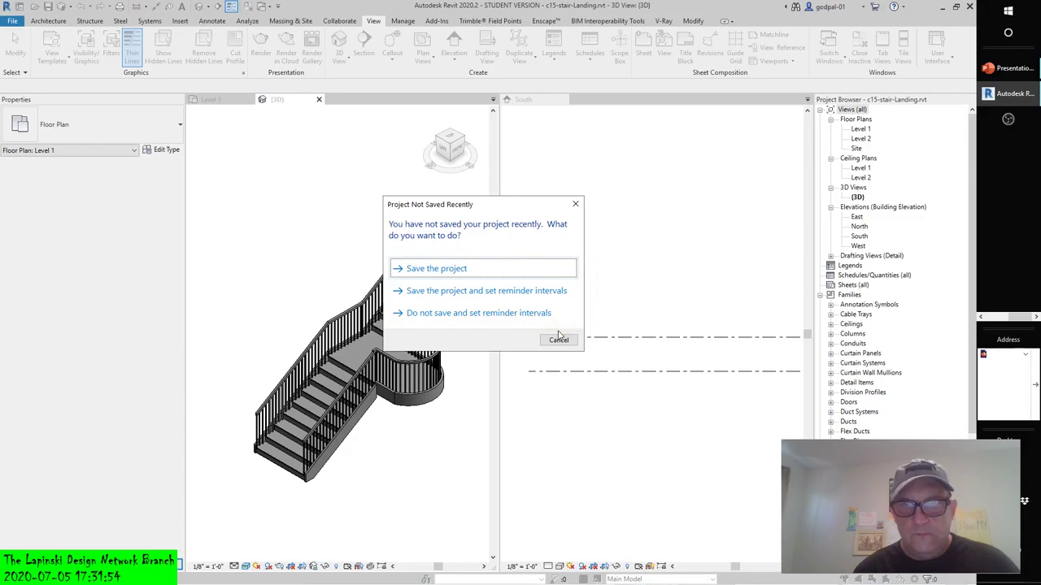
left_click(557, 338)
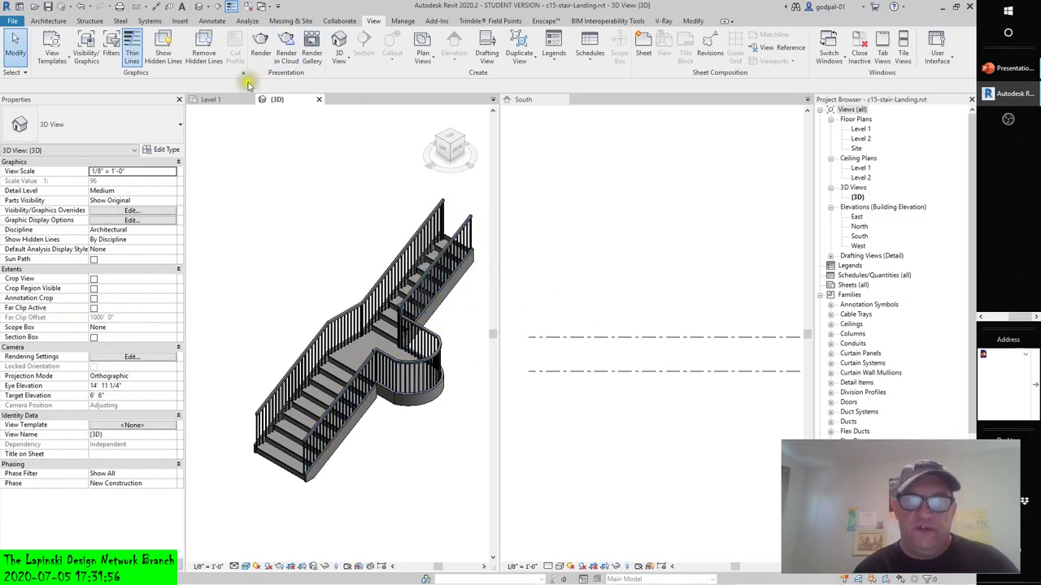
left_click(227, 100)
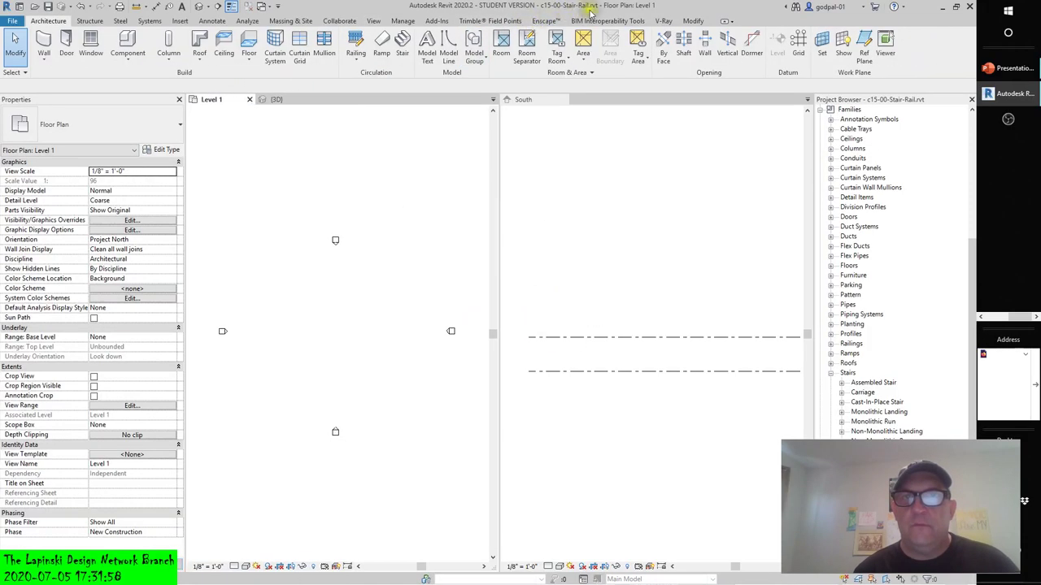
left_click(397, 344)
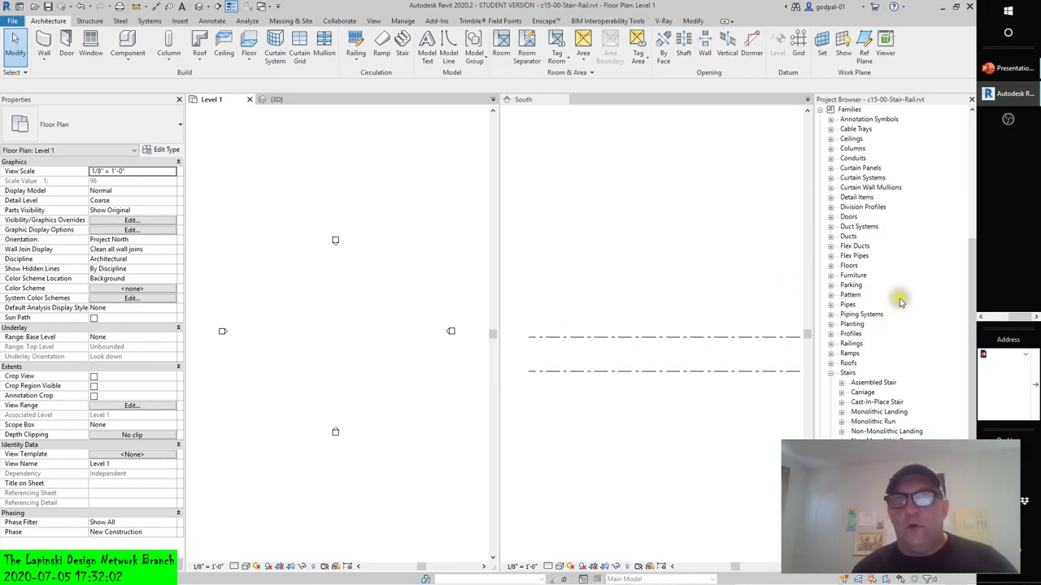
left_click(277, 99)
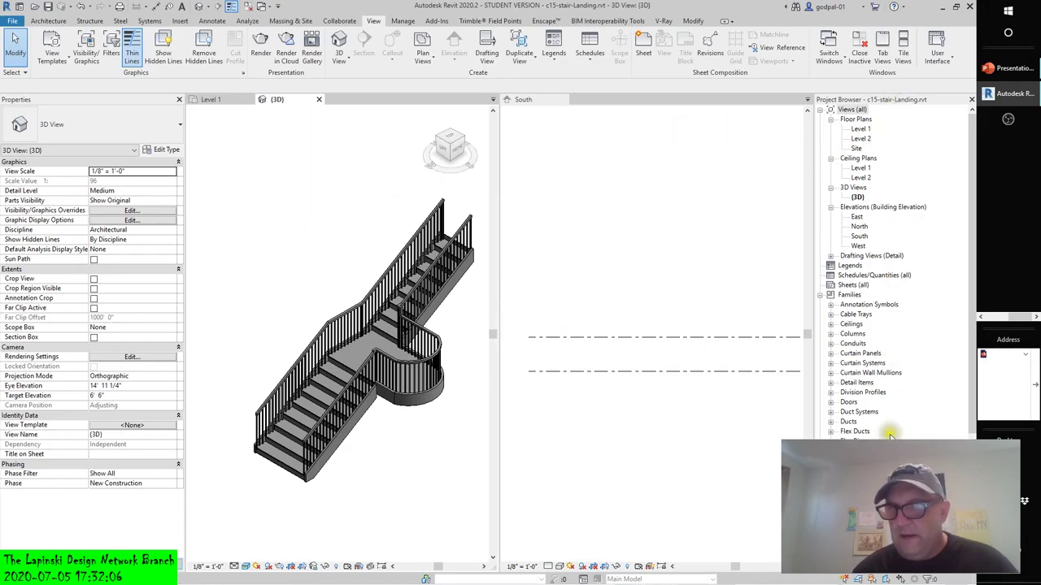
scroll(972, 398, "down", 6)
double_click(845, 374)
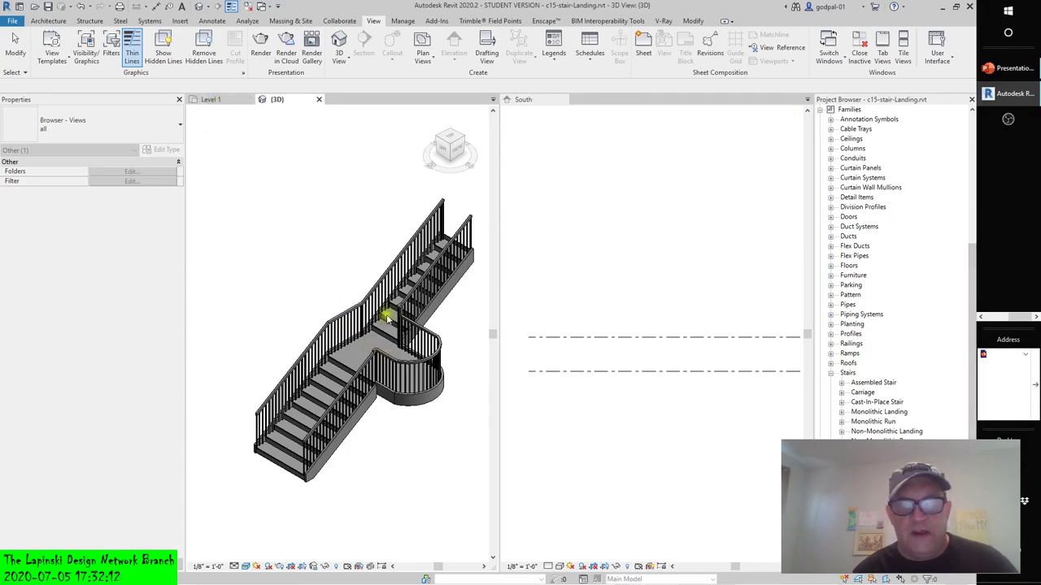
left_click(208, 101)
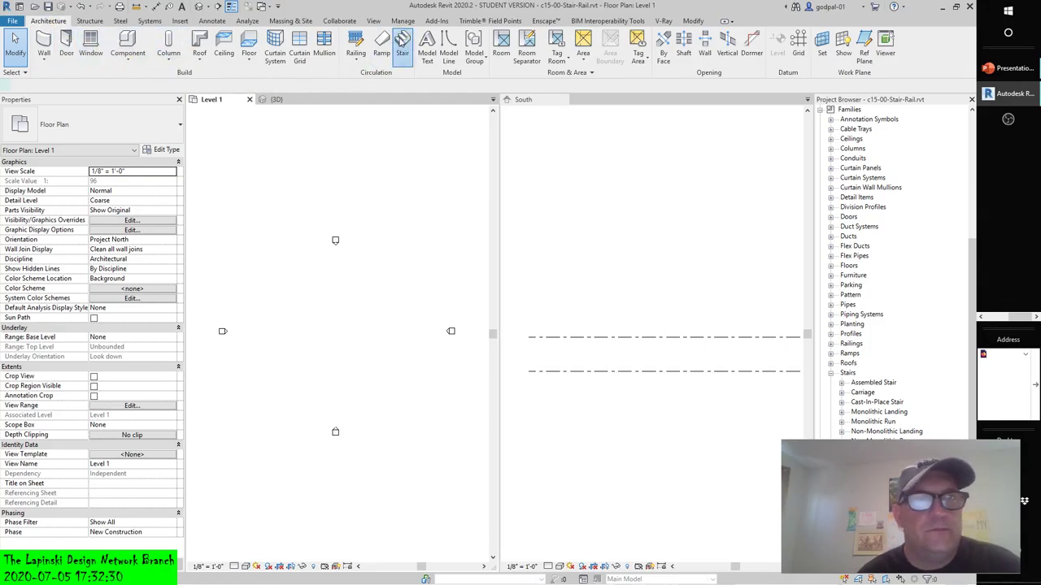
Start a stair, then cancel and exit stair creation mode without drawing anything.
left_click(402, 46)
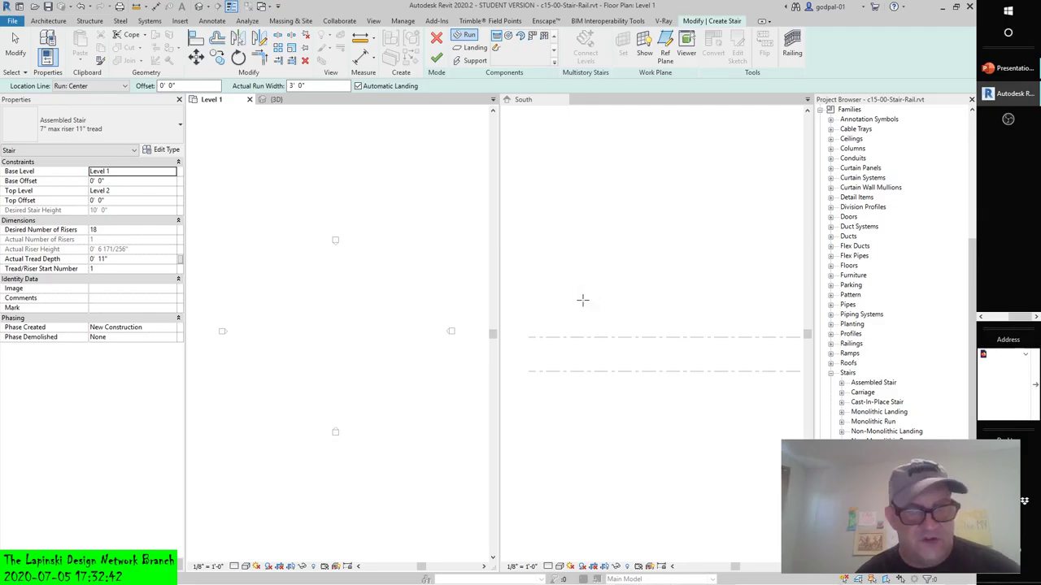
key("Escape")
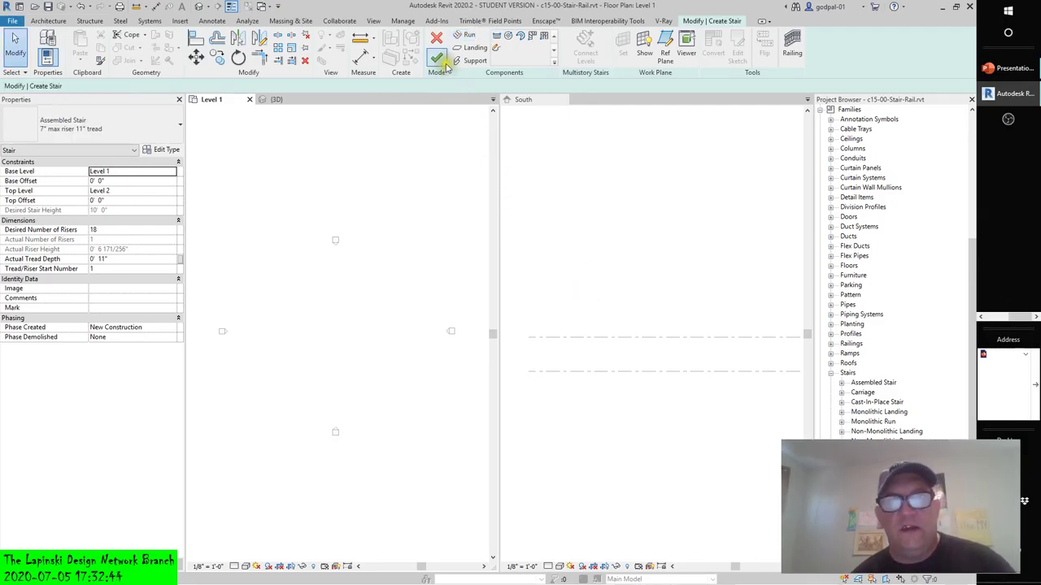
left_click(437, 58)
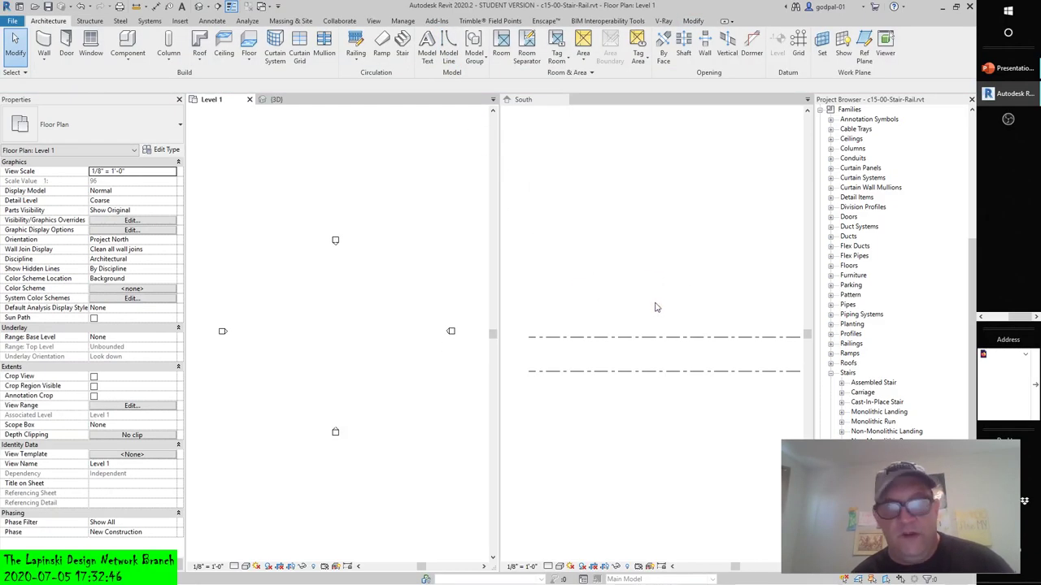
Zoom both views to fit with ZA and bring up the South view's scale list.
key("z")
key("a")
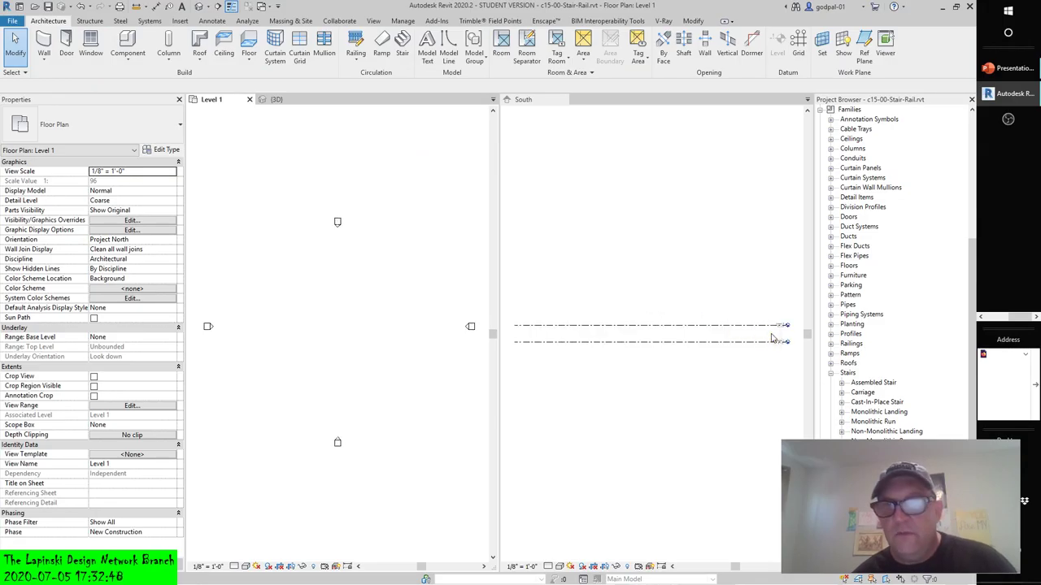
left_click(521, 567)
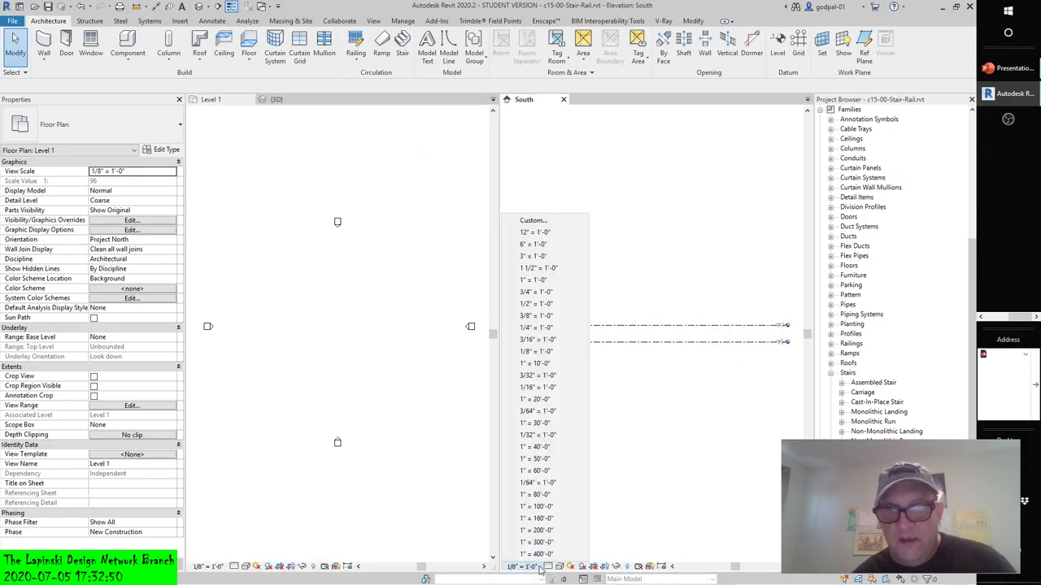
Set the South elevation scale to 1/16" = 1'-0".
left_click(537, 388)
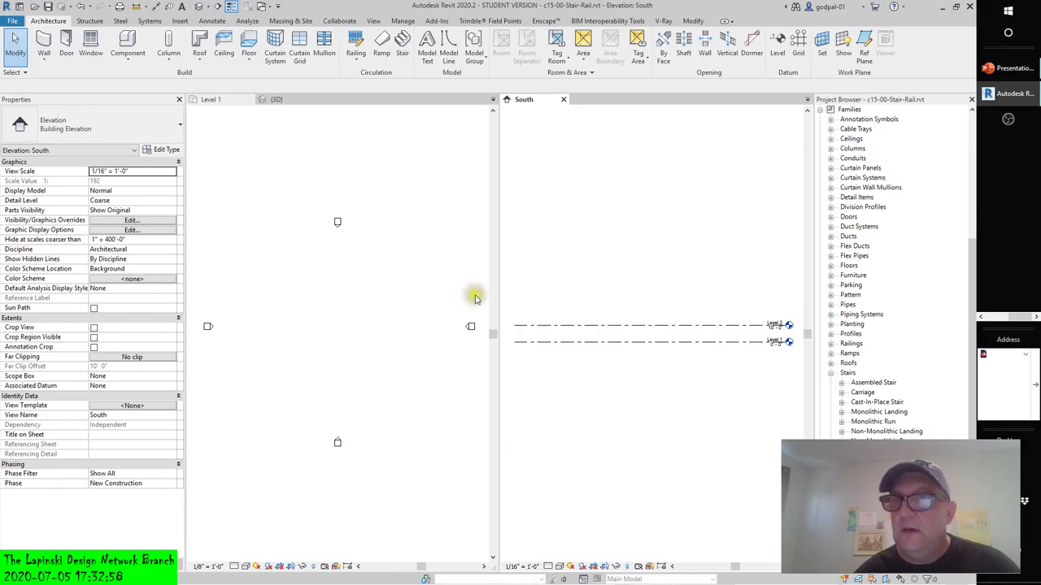
scroll(970, 241, "up", 2)
left_click_drag(970, 241, 968, 112)
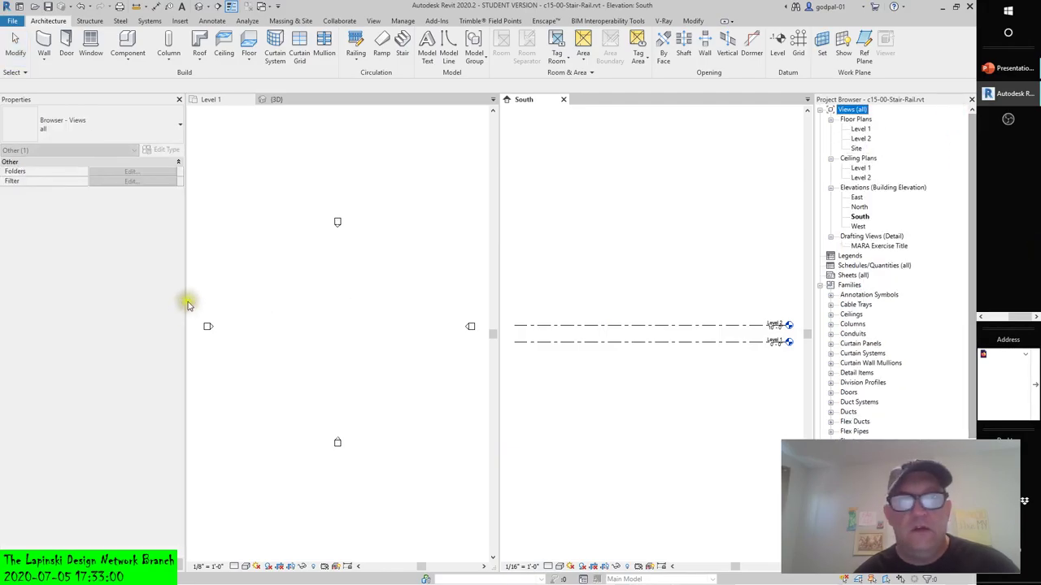
Glance at the reference stair in 3D, then return to the Level 1 floor plan.
left_click(244, 270)
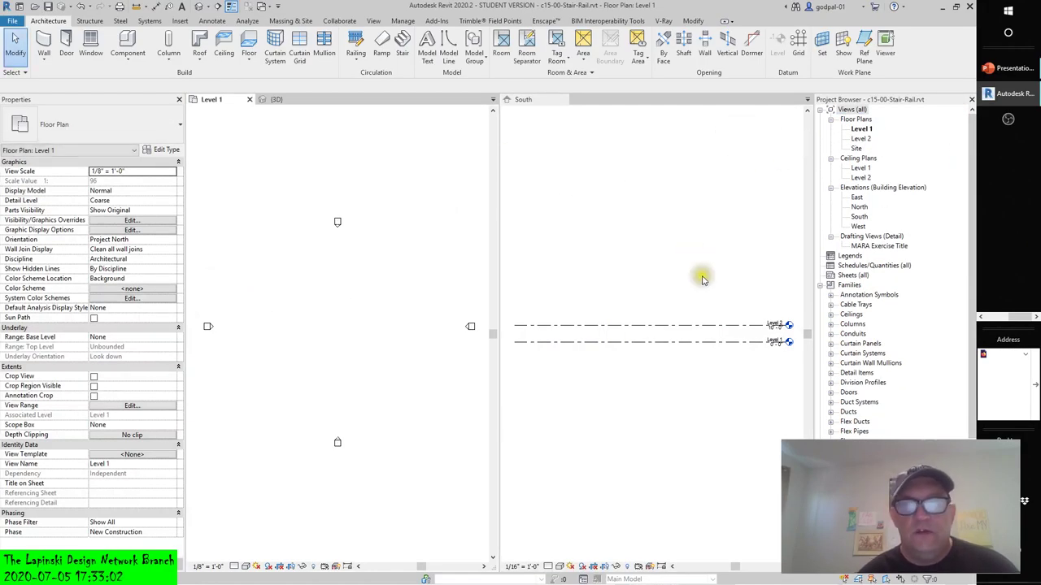
left_click(278, 99)
left_click(227, 98)
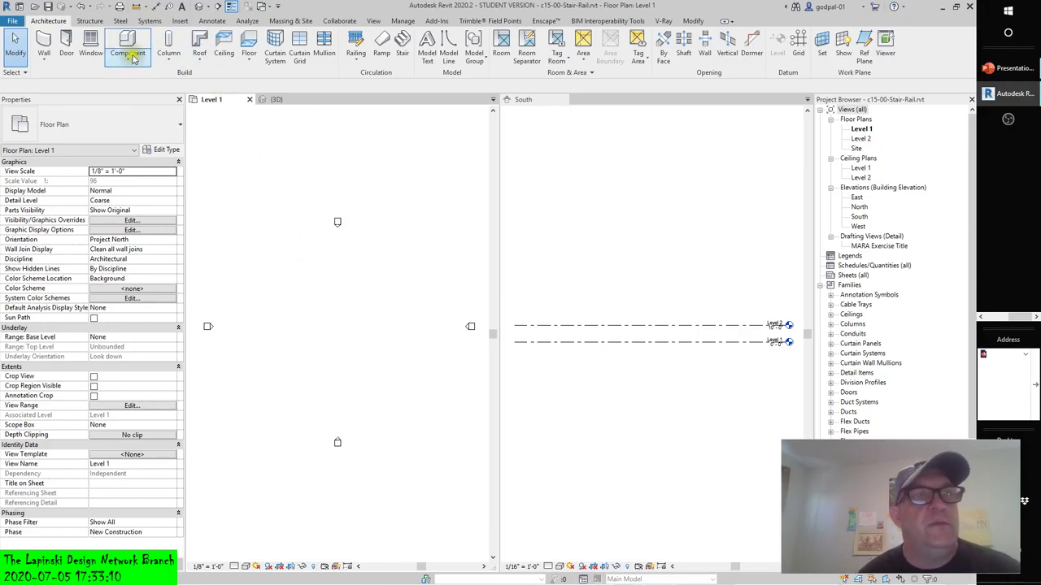
Start a stair and sketch a first 9-riser run, 7'-4" long and 3'-0" wide, in Level 1.
left_click(404, 42)
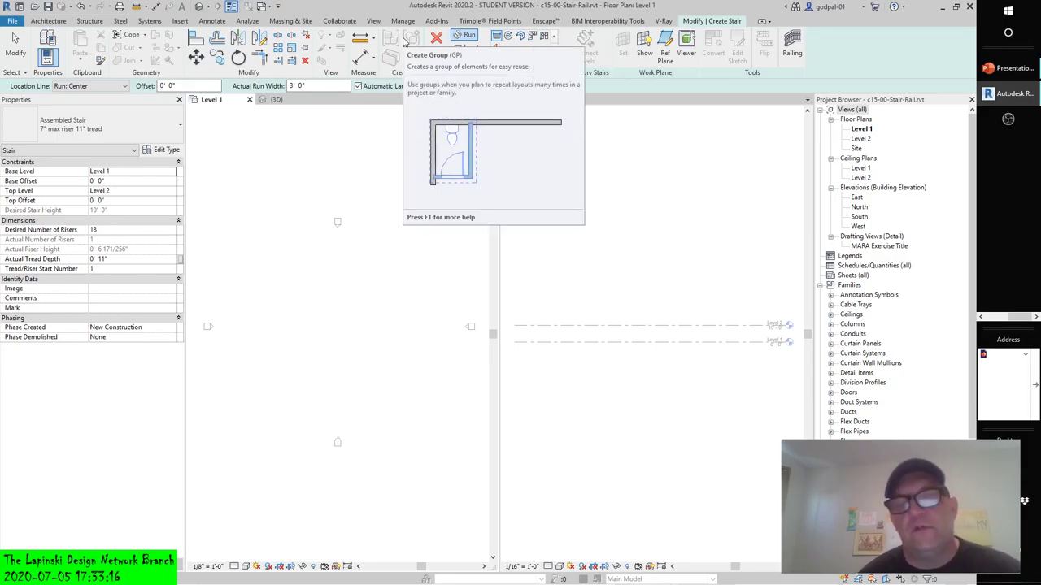
left_click(274, 325)
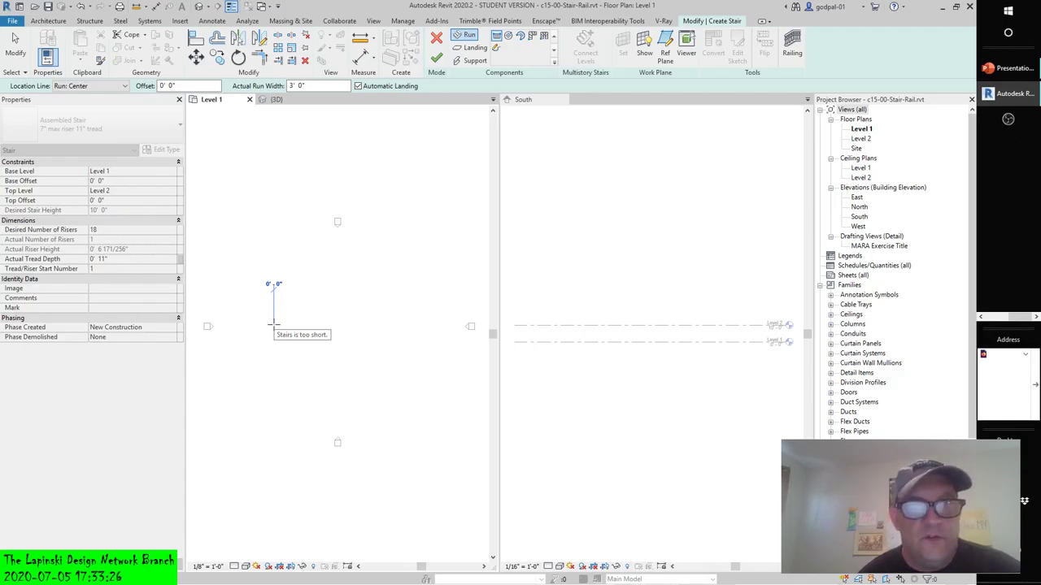
scroll(277, 325, "up", 2)
scroll(281, 325, "up", 1)
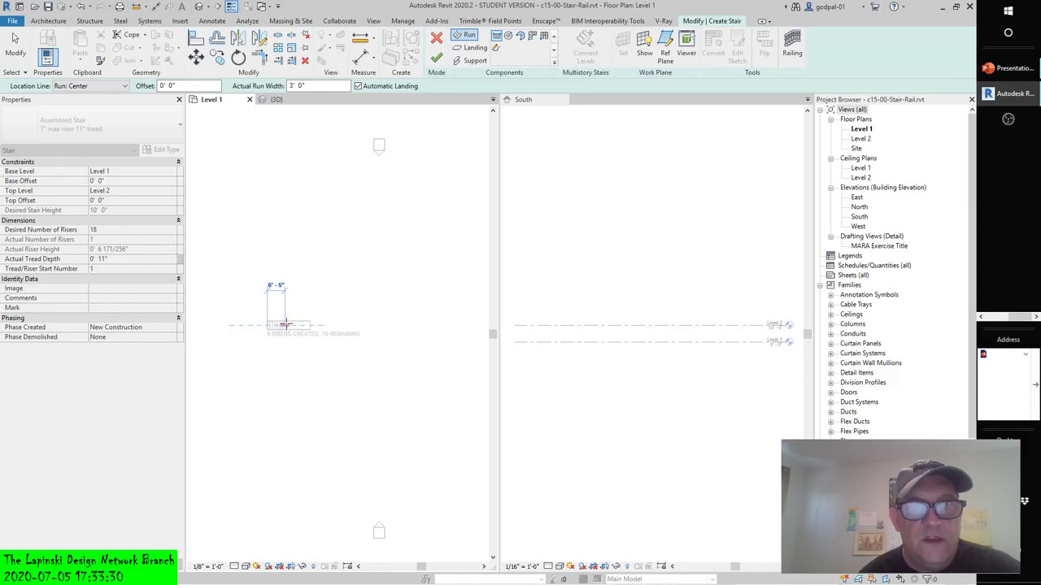
scroll(289, 326, "up", 3)
middle_click_drag(298, 333, 365, 337)
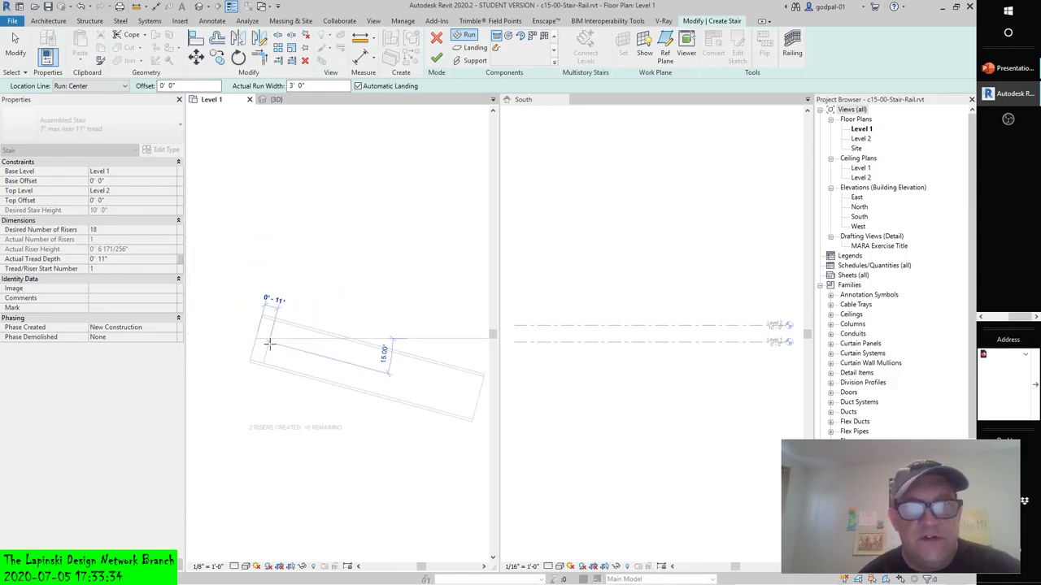
left_click(283, 337)
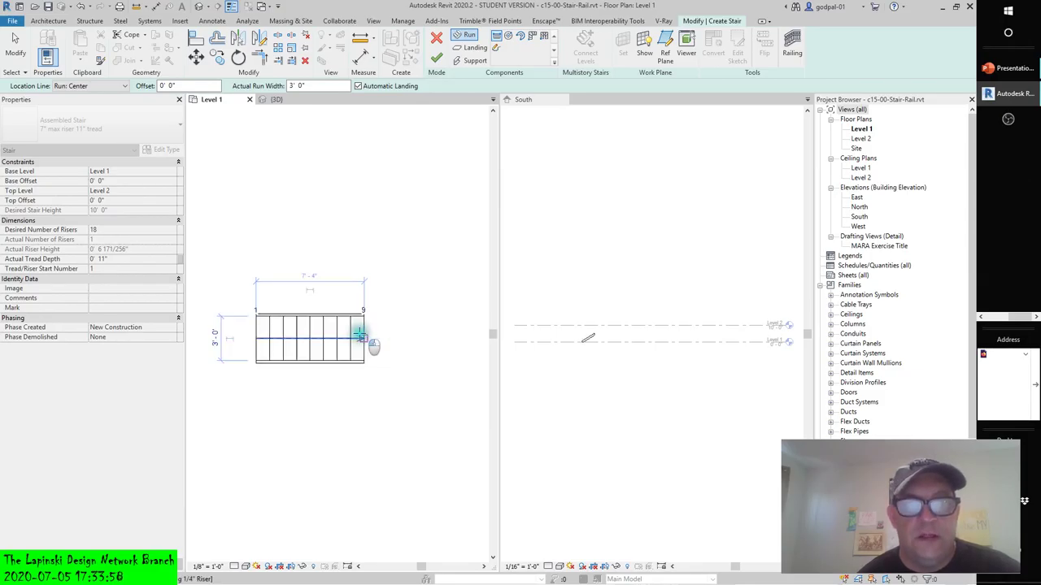
Finish the first run at nine risers and start the second run 4'-0" beyond it in line.
left_click(360, 335)
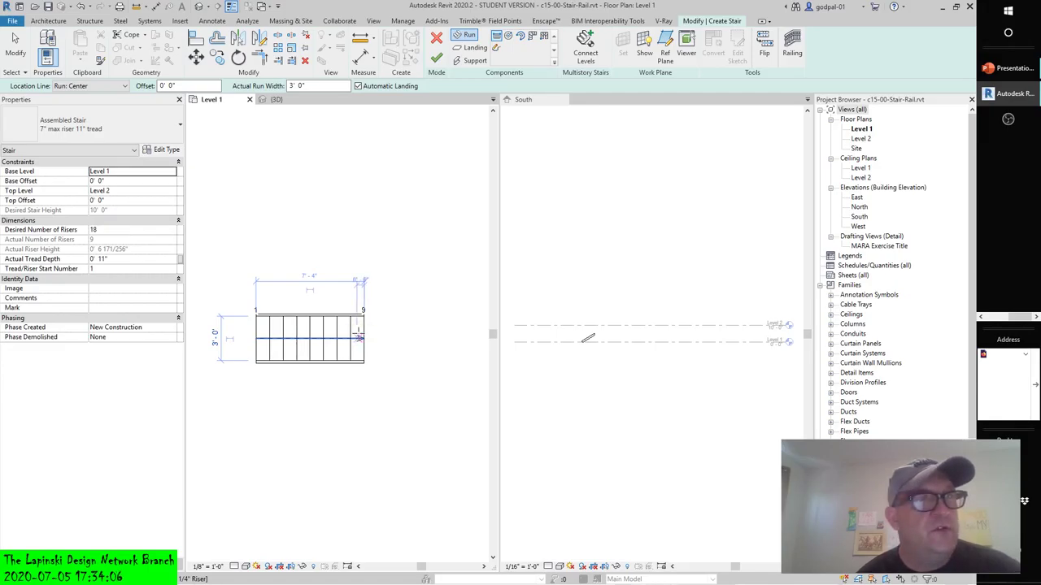
scroll(356, 335, "down", 2)
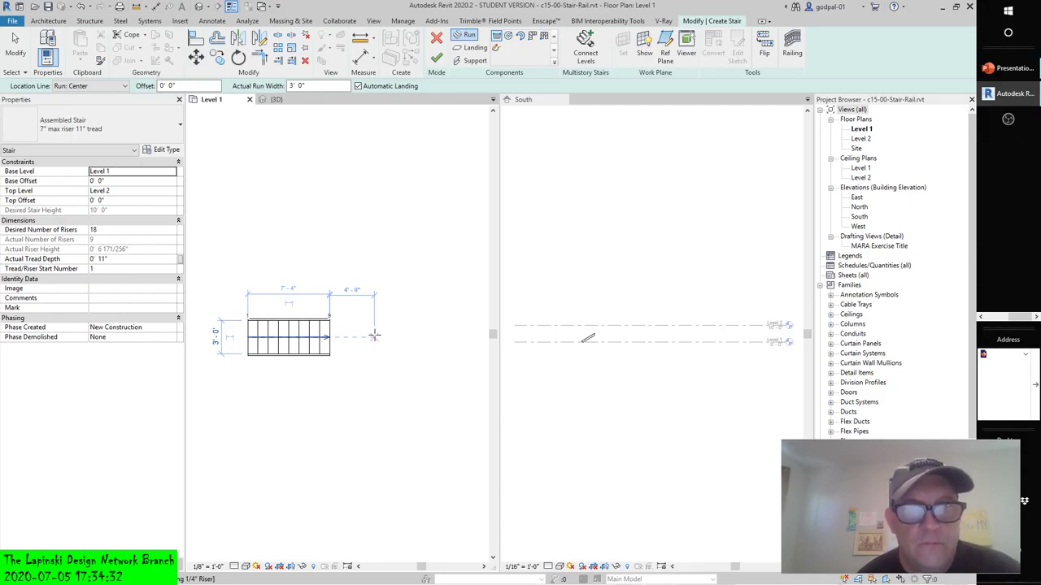
left_click(374, 335)
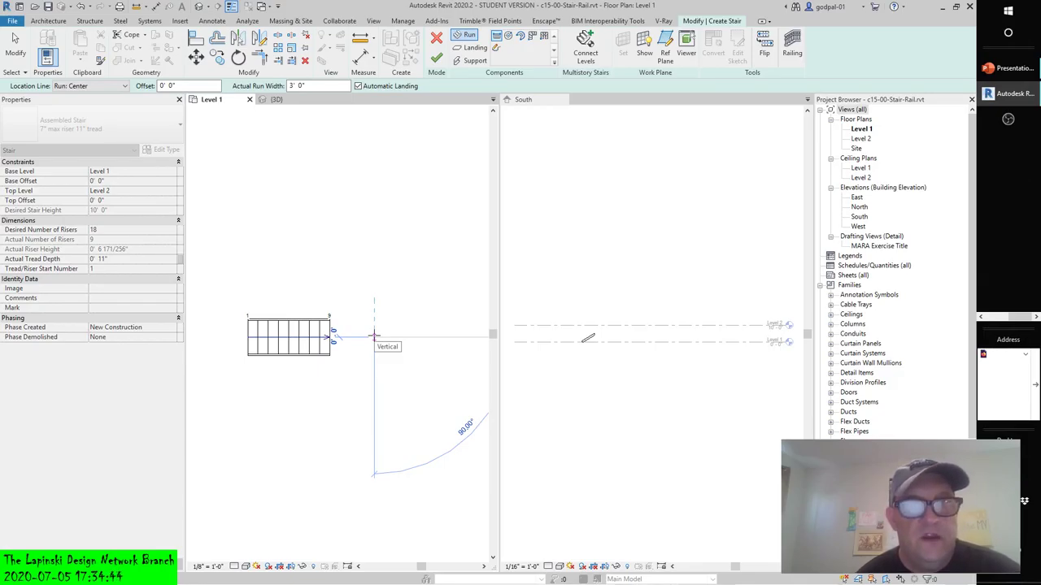
left_click(376, 335)
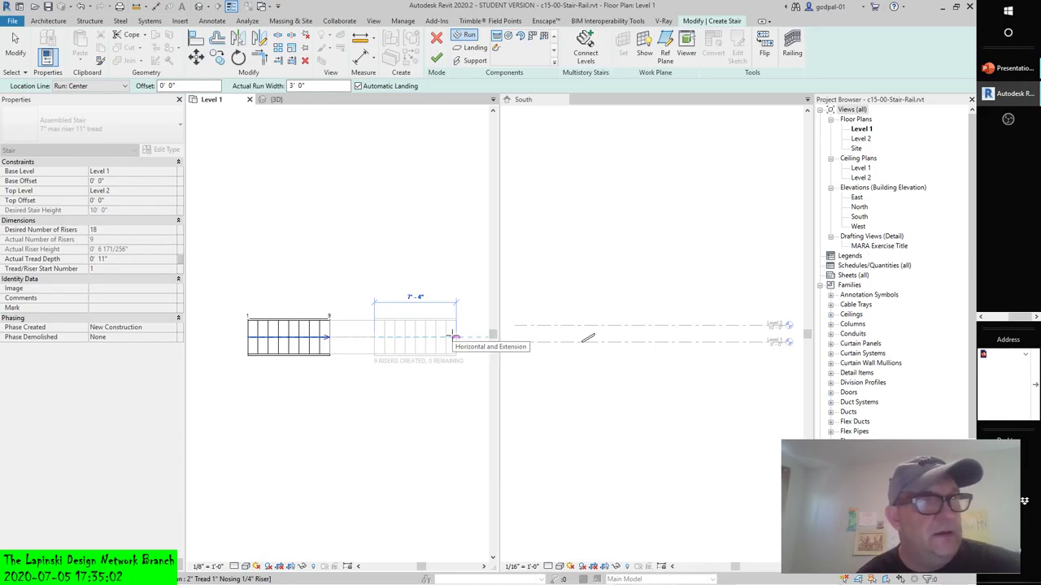
End the second run at riser 18, completing two 9-riser runs joined by a landing.
left_click(453, 335)
key("Escape")
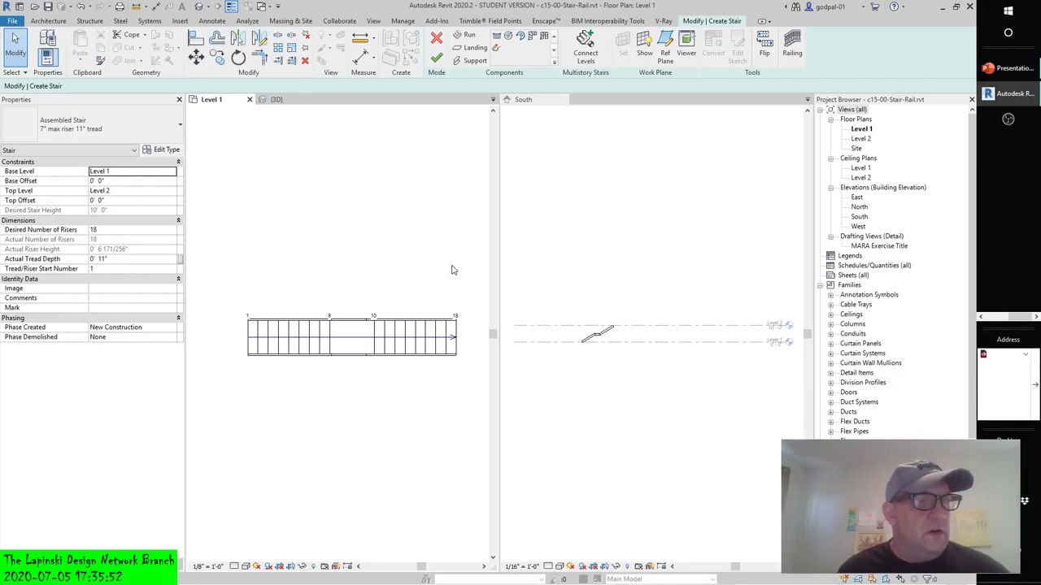
Select the middle landing, then the first run to display its 3'-0" width dimension.
left_click(348, 333)
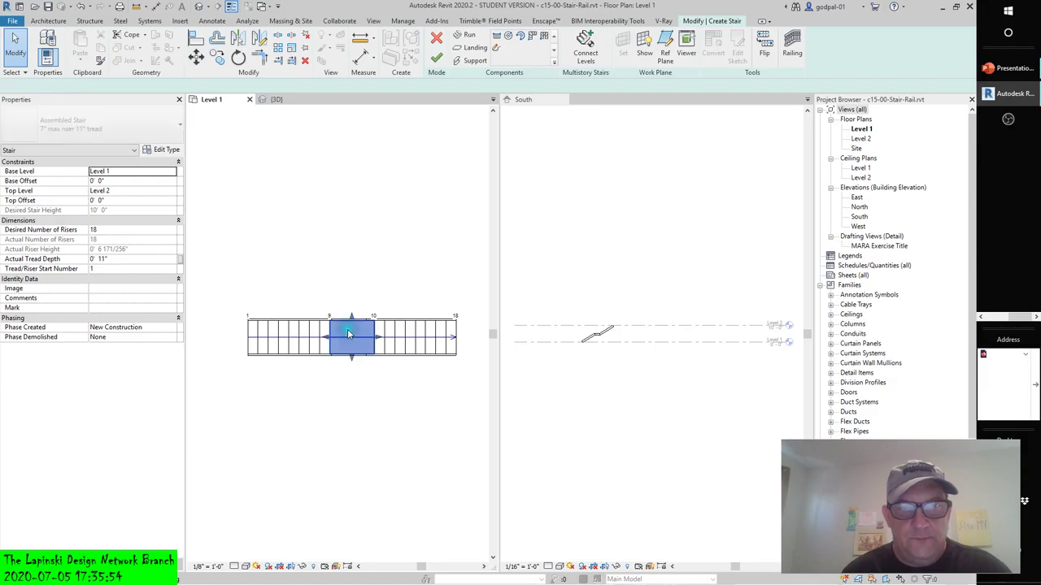
left_click(295, 333)
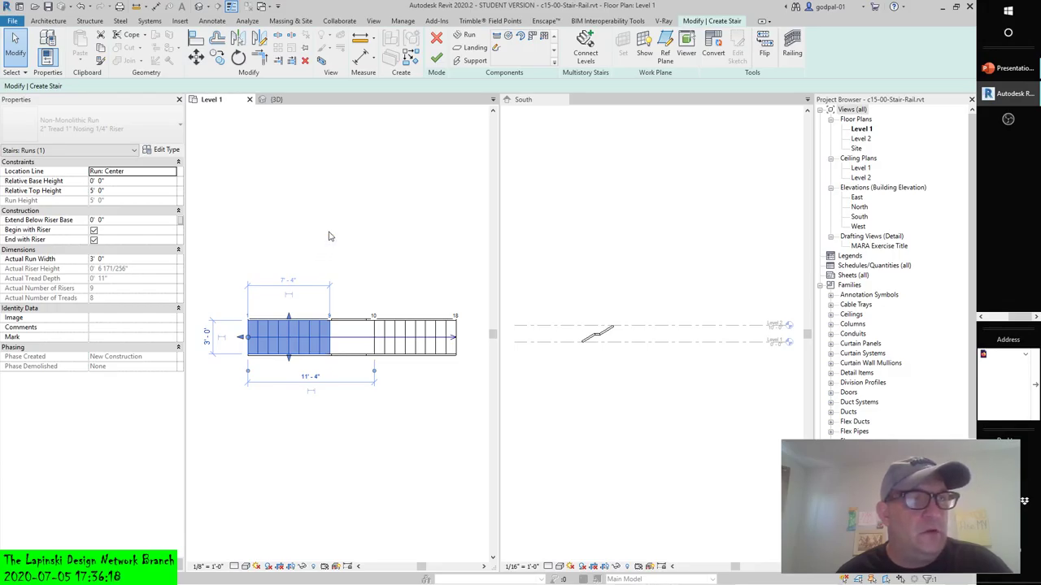
left_click(290, 363)
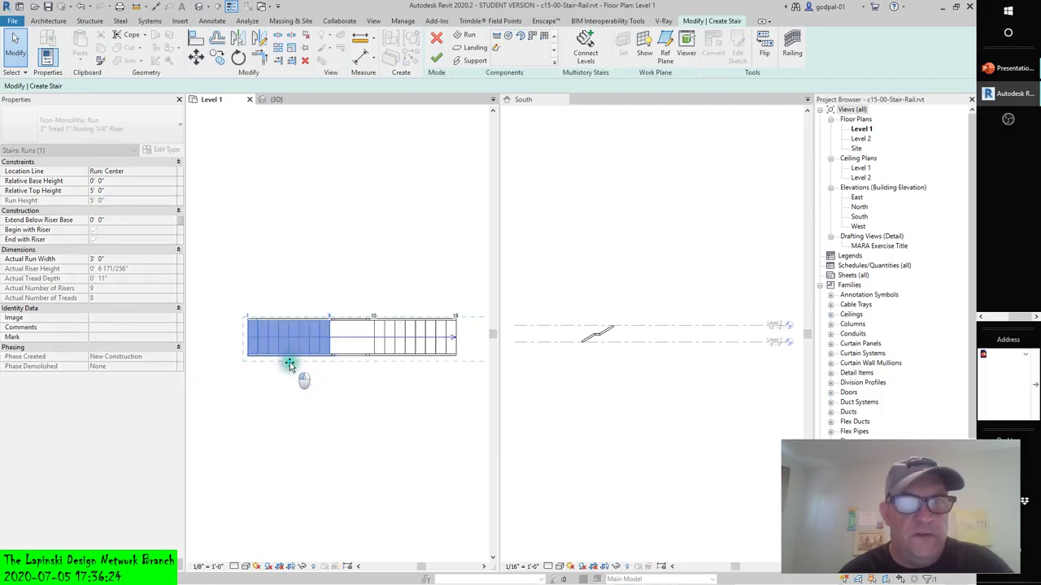
left_click_drag(290, 363, 291, 372)
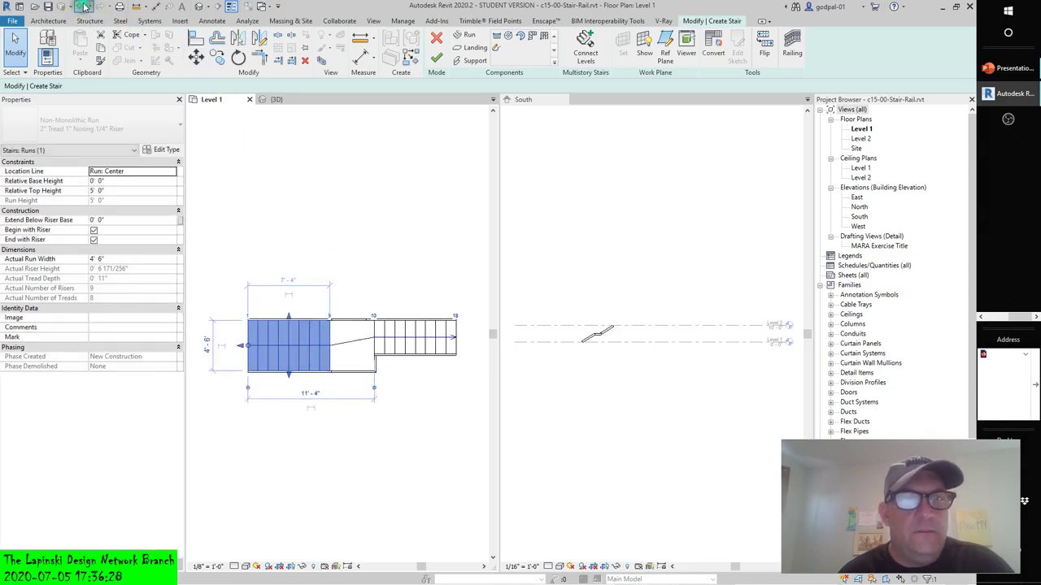
left_click(348, 263)
left_click(255, 337)
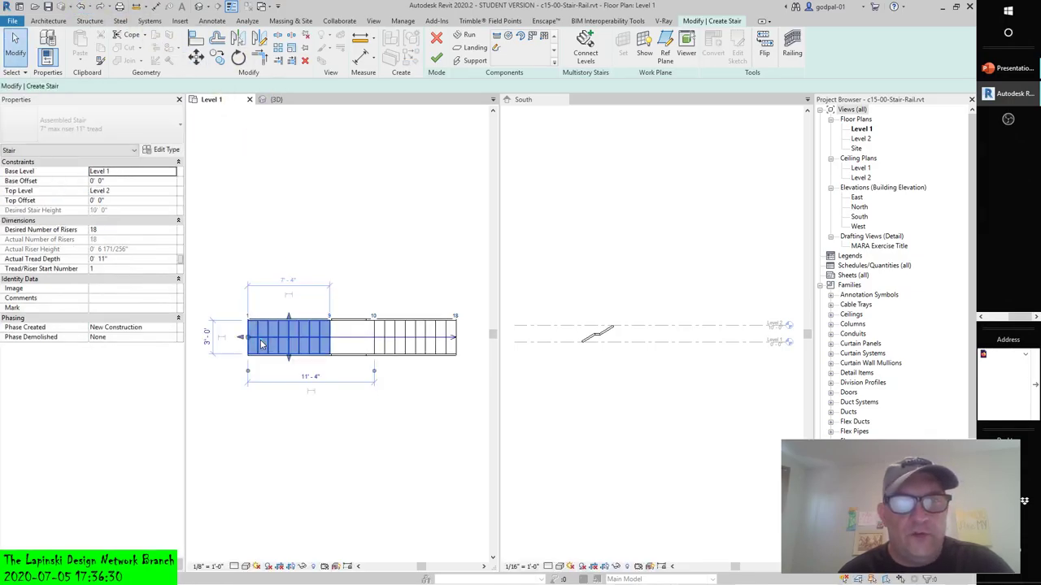
left_click(208, 340)
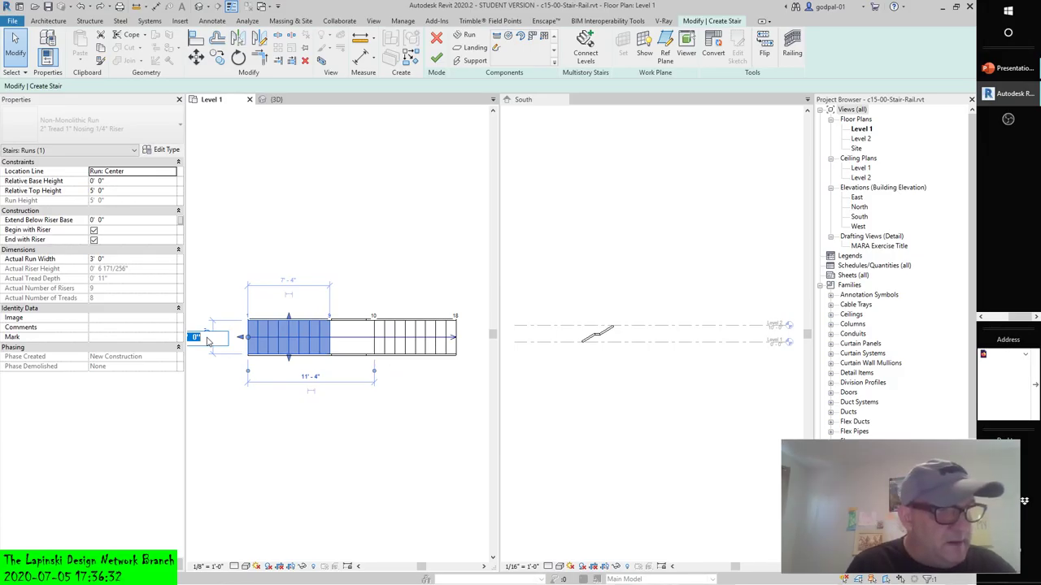
key("BackSpace")
type("5")
key("Return")
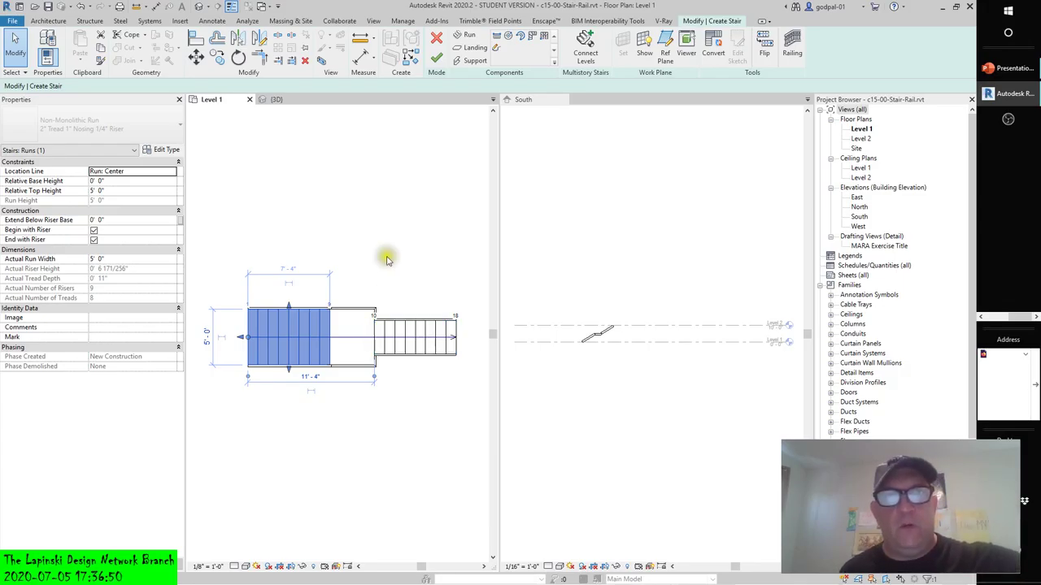
left_click(81, 5)
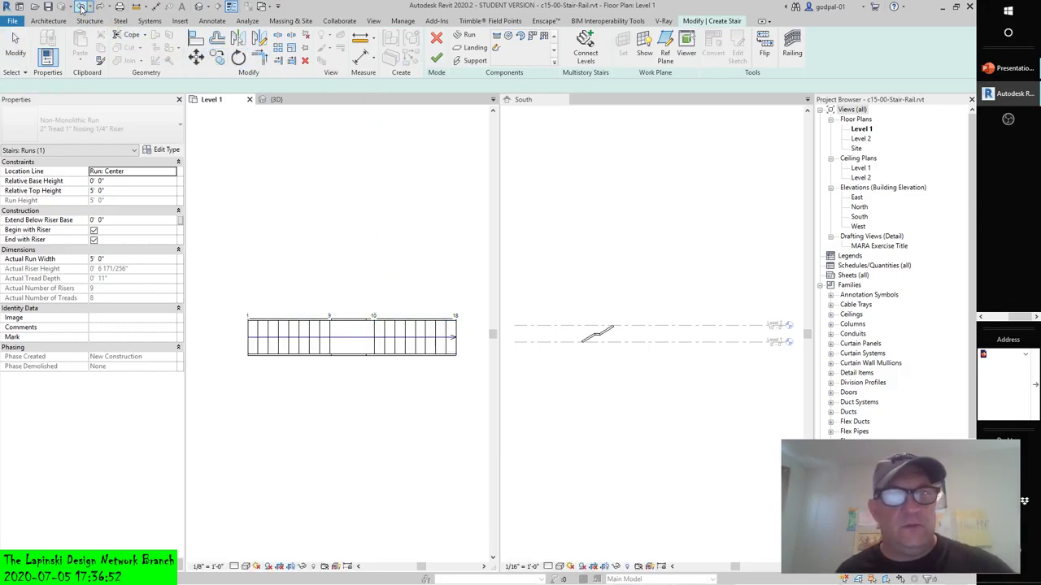
Drag the first run wider and try entering a 5'-0" width, then undo it.
left_click(264, 346)
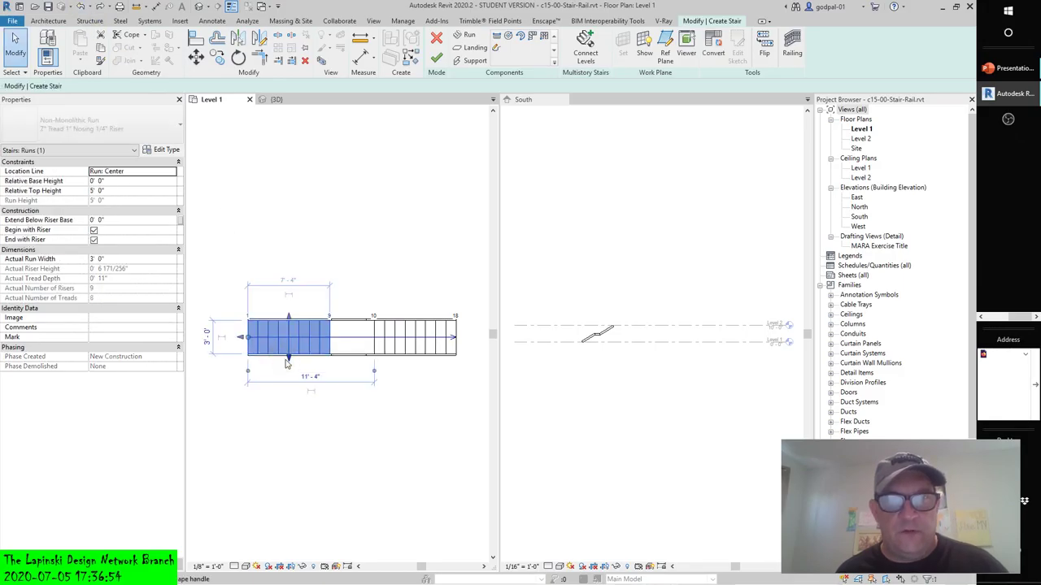
left_click_drag(288, 360, 291, 382)
scroll(295, 420, "up", 3)
middle_click_drag(350, 418, 431, 434)
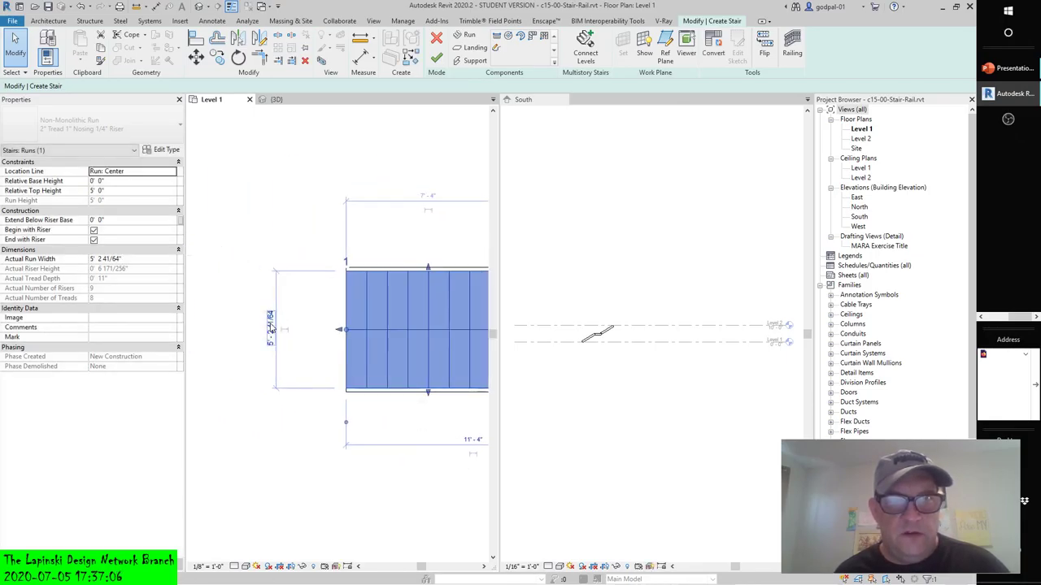
left_click(271, 327)
left_click(254, 331)
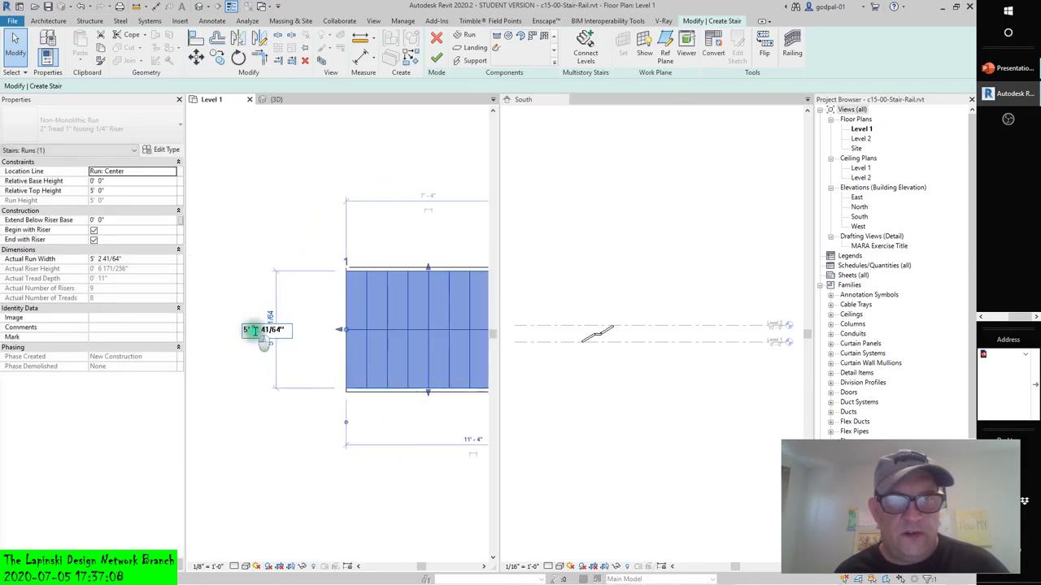
left_click_drag(255, 331, 280, 333)
key("Delete")
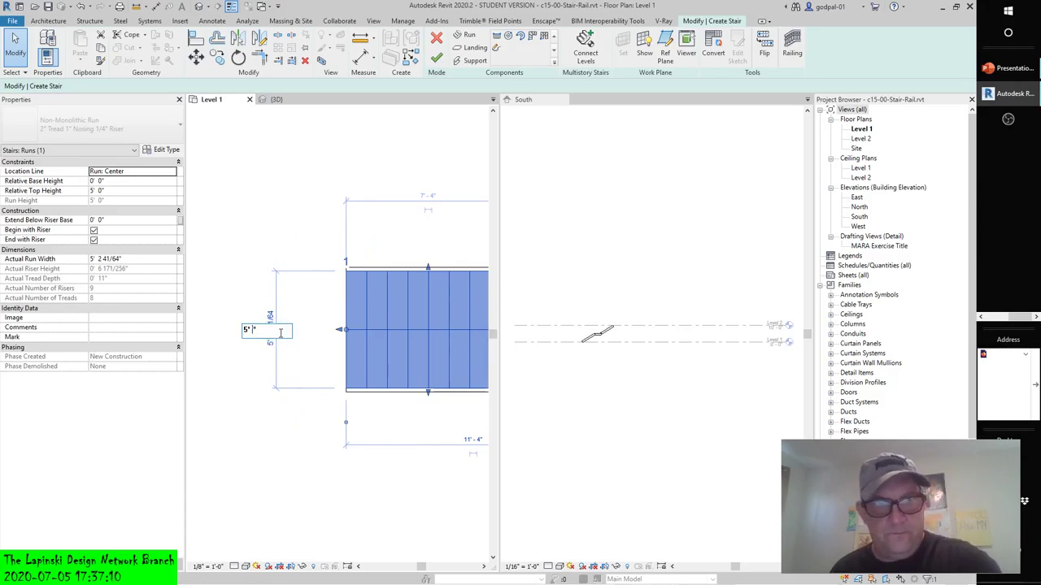
key("Return")
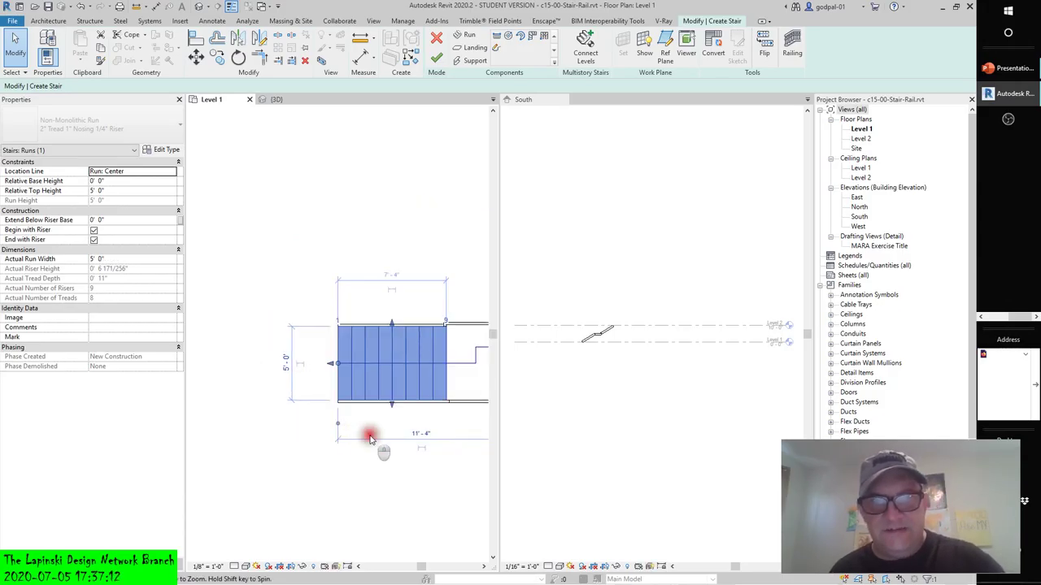
scroll(439, 335, "up", 5)
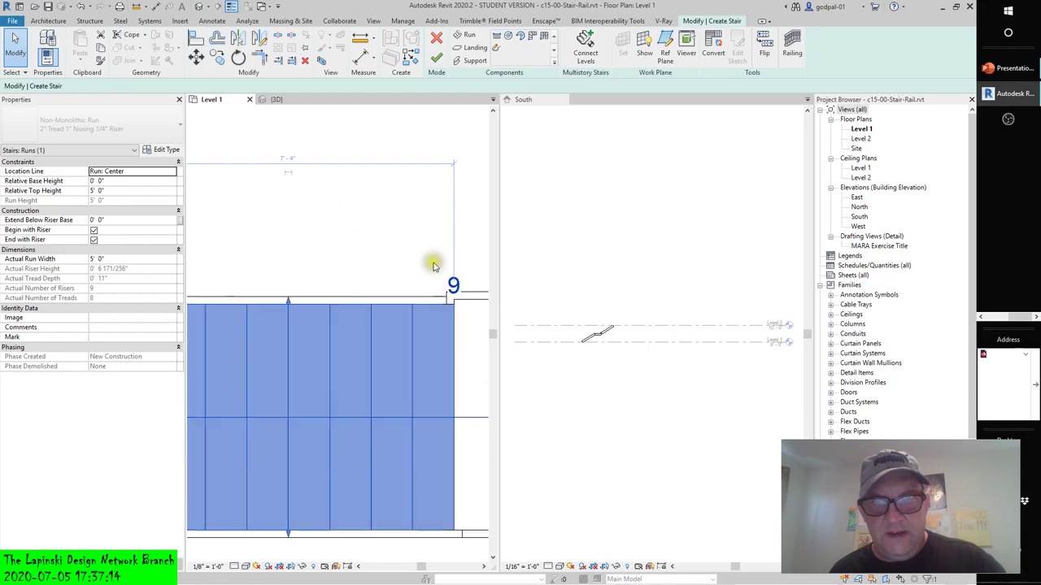
left_click(407, 236)
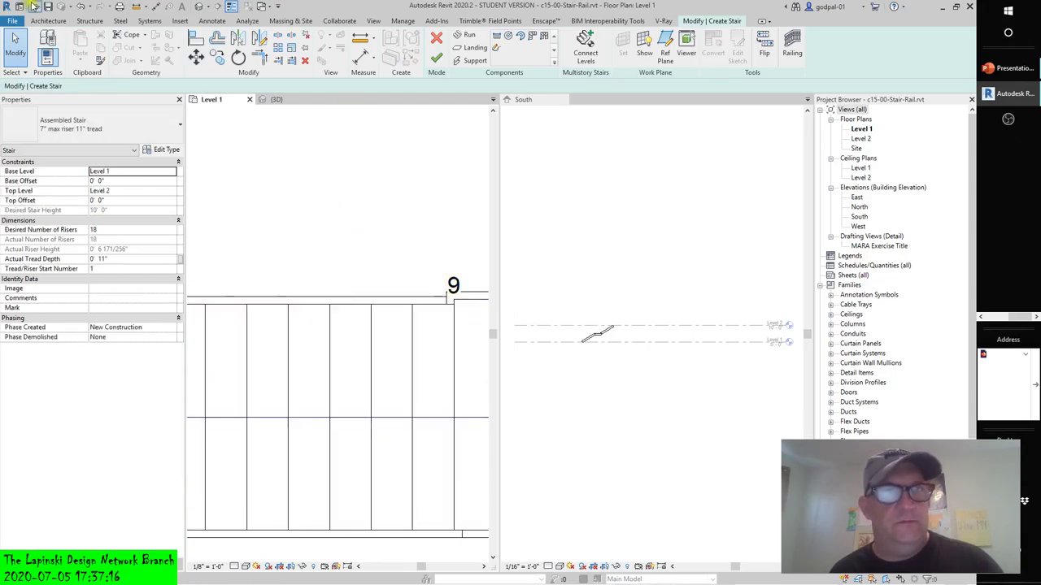
Reselect the first run and drag its edge until it is about 5'-0 21/32" wide.
scroll(376, 118, "down", 2)
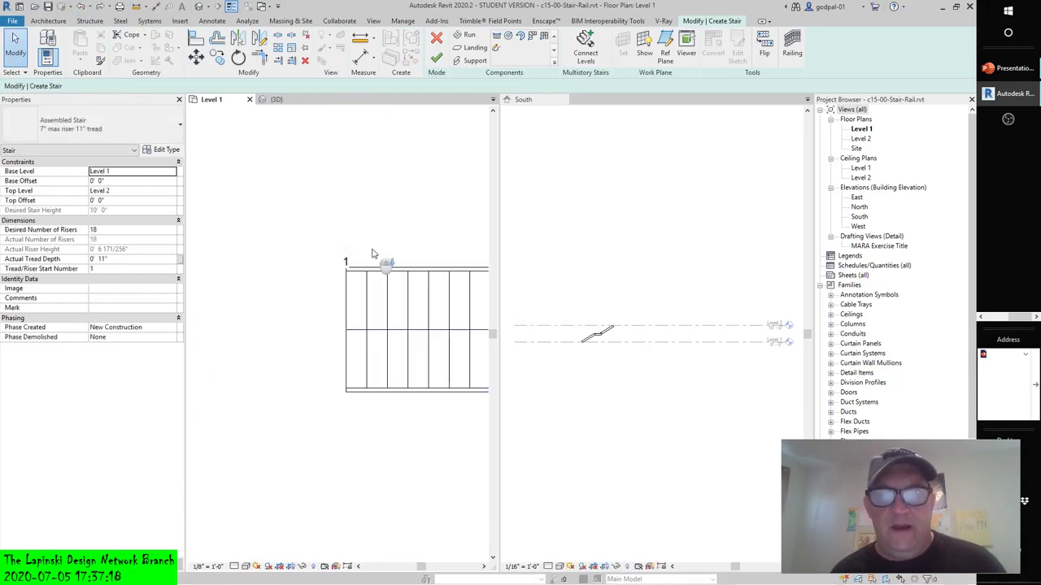
scroll(341, 250, "down", 2)
left_click(333, 328)
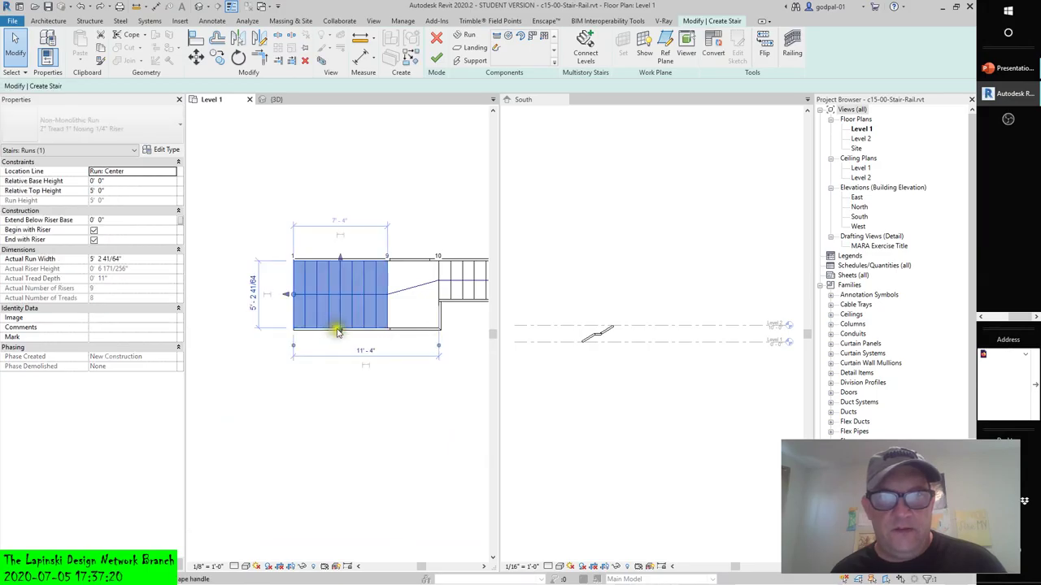
mouse_move(339, 332)
left_mouse_down()
mouse_move(342, 340)
mouse_move(342, 317)
left_mouse_up()
scroll(342, 317, "up", 4)
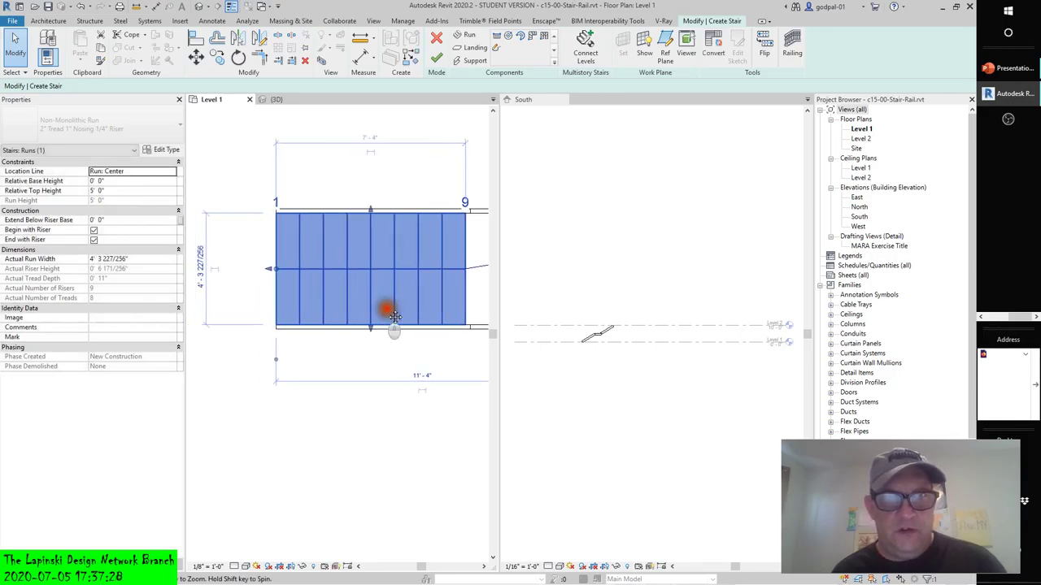
left_click_drag(418, 325, 420, 346)
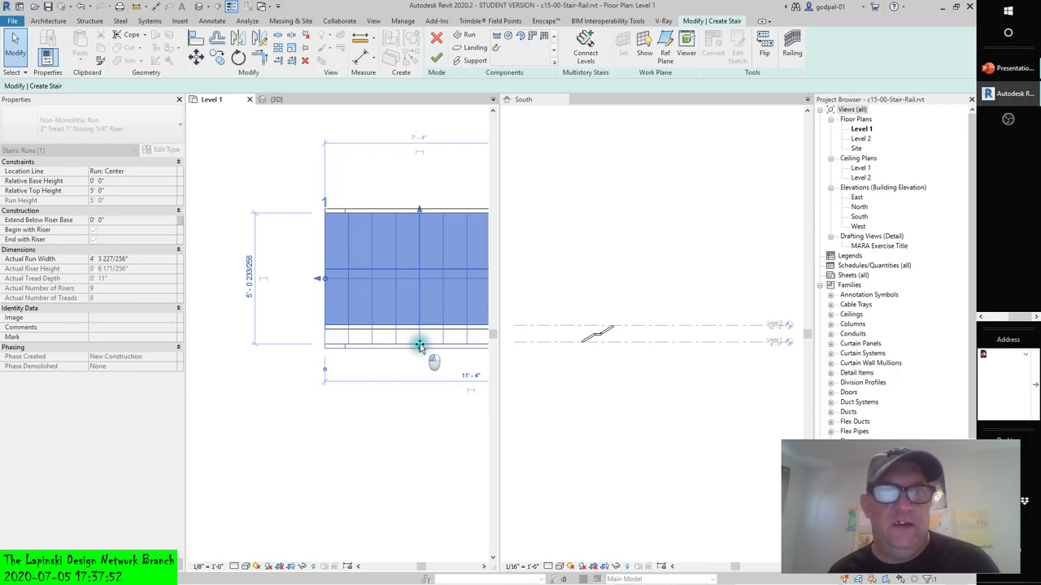
left_click_drag(419, 346, 419, 346)
Adjust the first stair run's width by narrowing it slightly, then widening it back out.
scroll(410, 382, "down", 3)
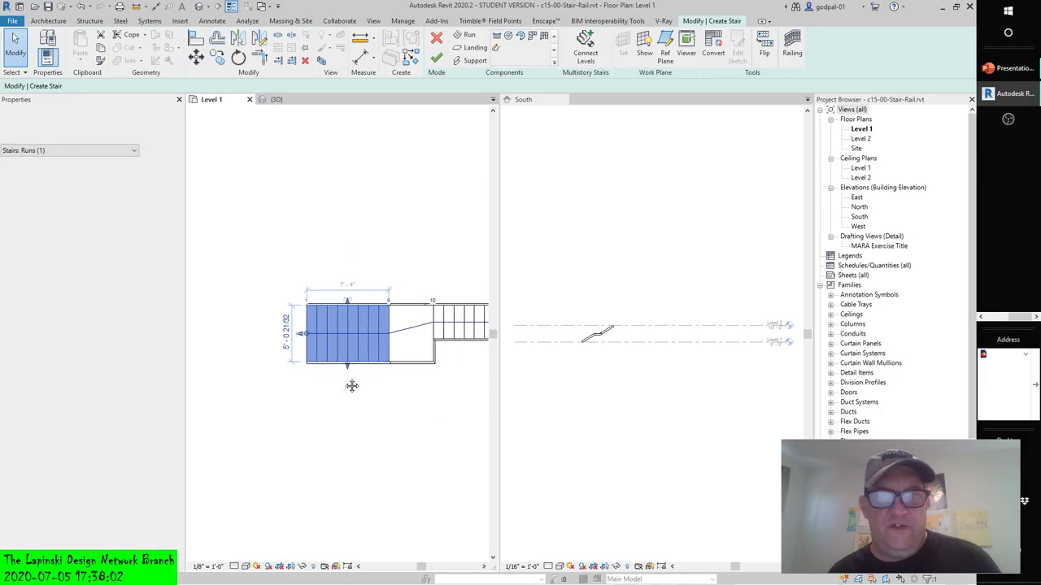
left_click_drag(345, 374, 348, 368)
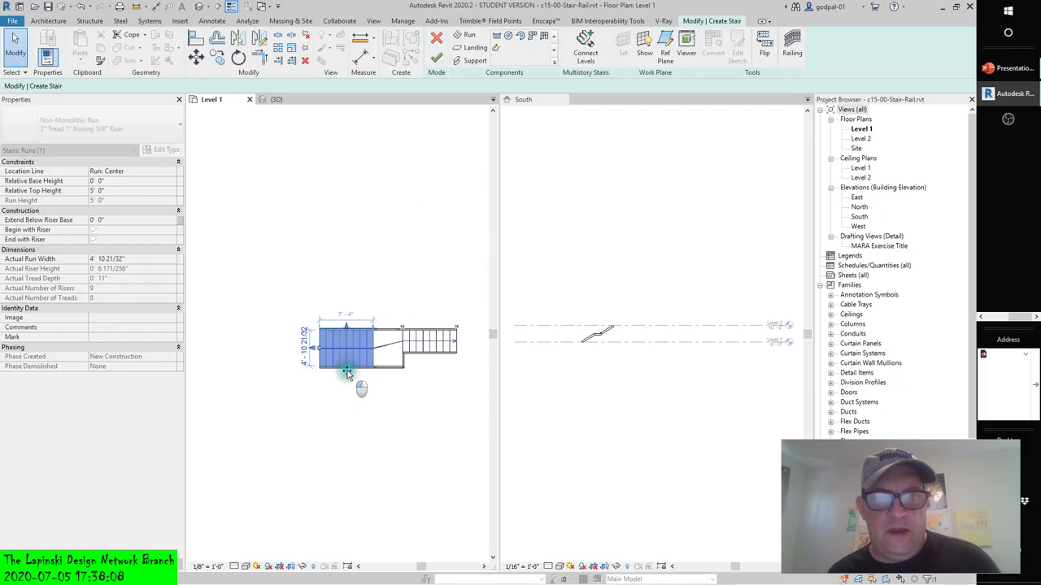
left_click(347, 373)
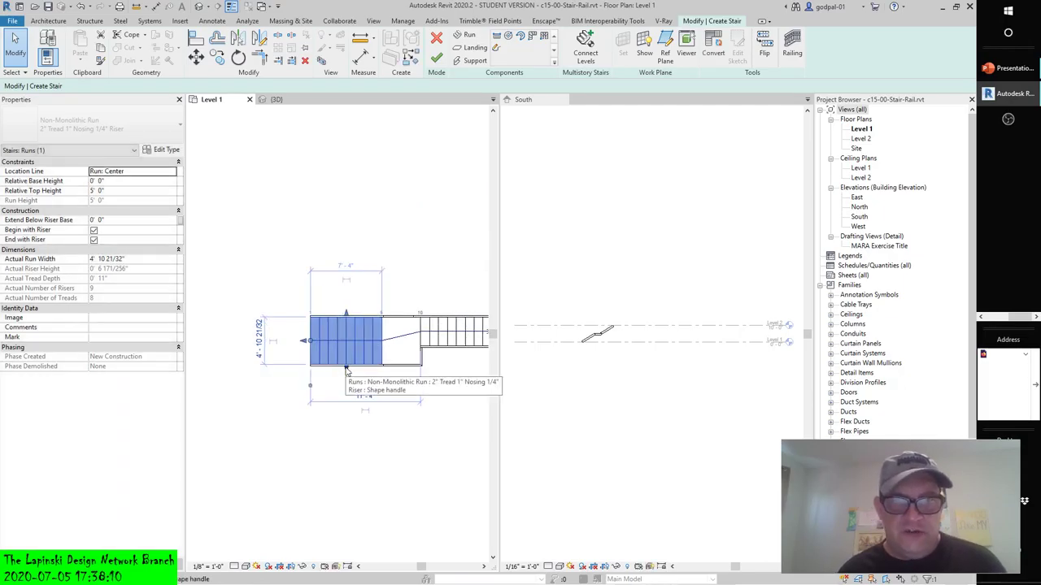
left_click_drag(345, 370, 347, 371)
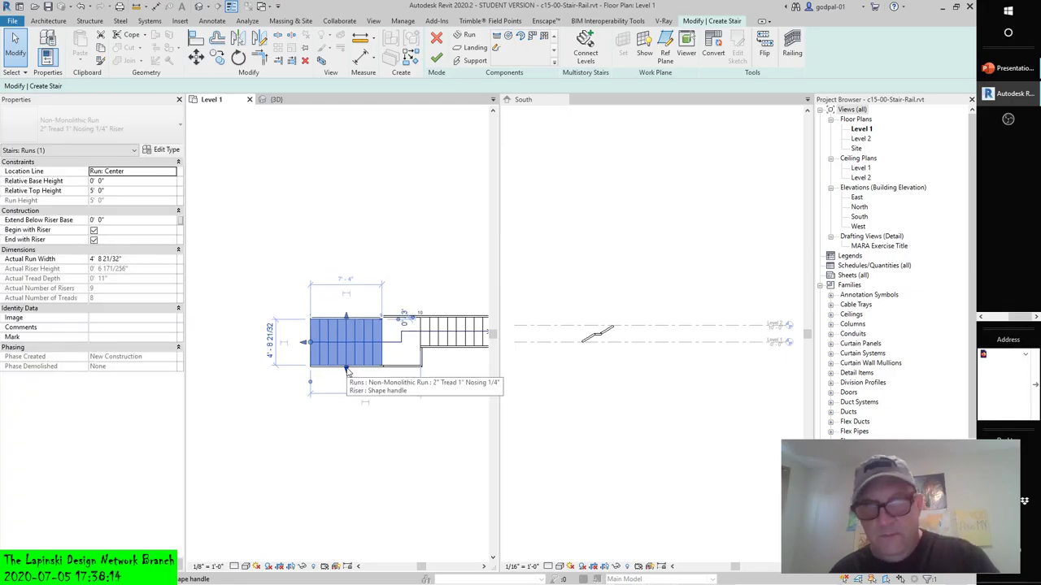
left_click(356, 386)
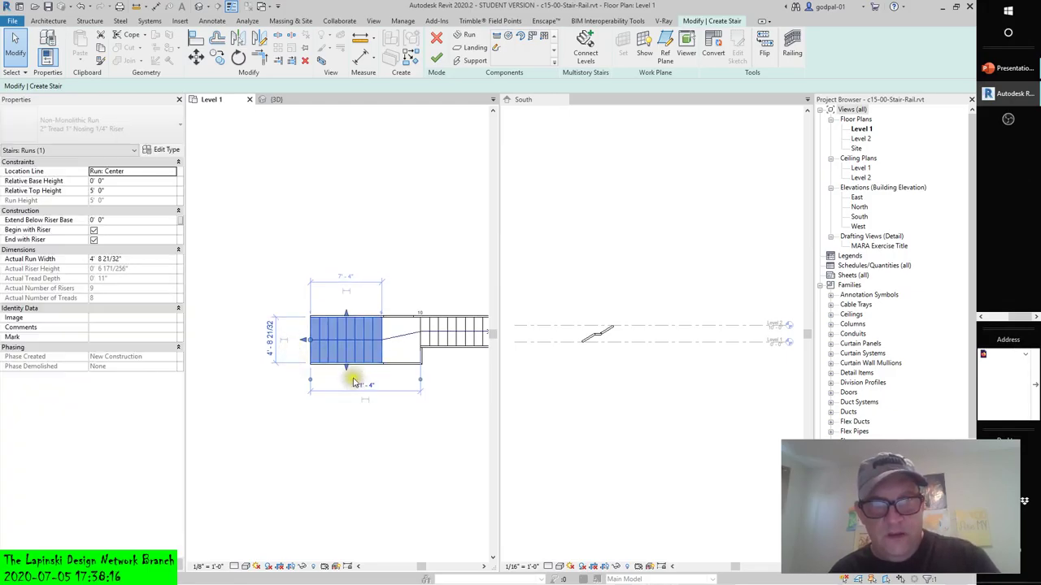
left_click_drag(346, 370, 347, 362)
Enlarge the Level 1 plan pane, centre the stair, and widen the first run to just over 5'-0".
scroll(335, 326, "up", 4)
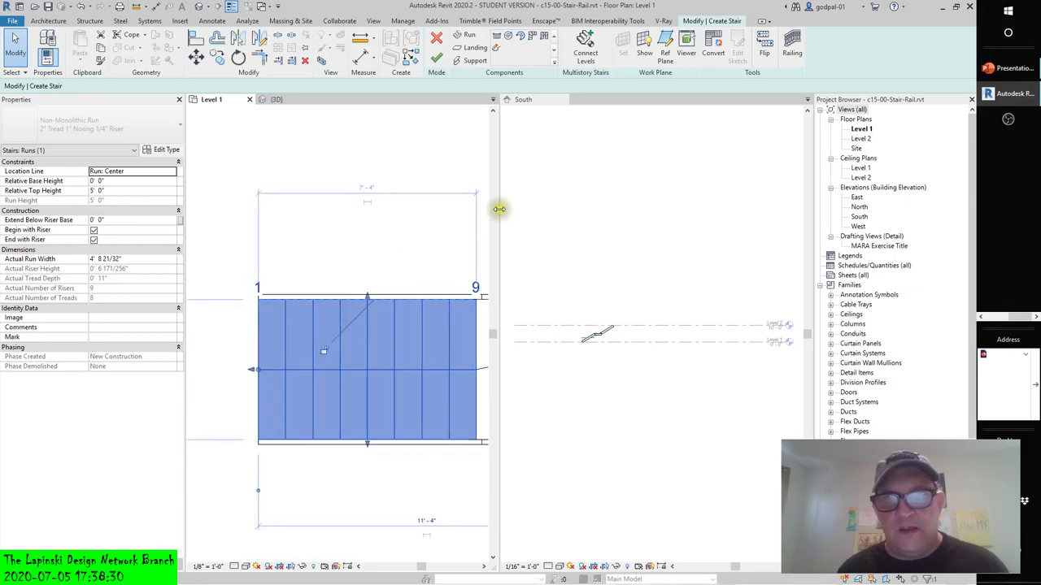
left_click_drag(500, 213, 687, 236)
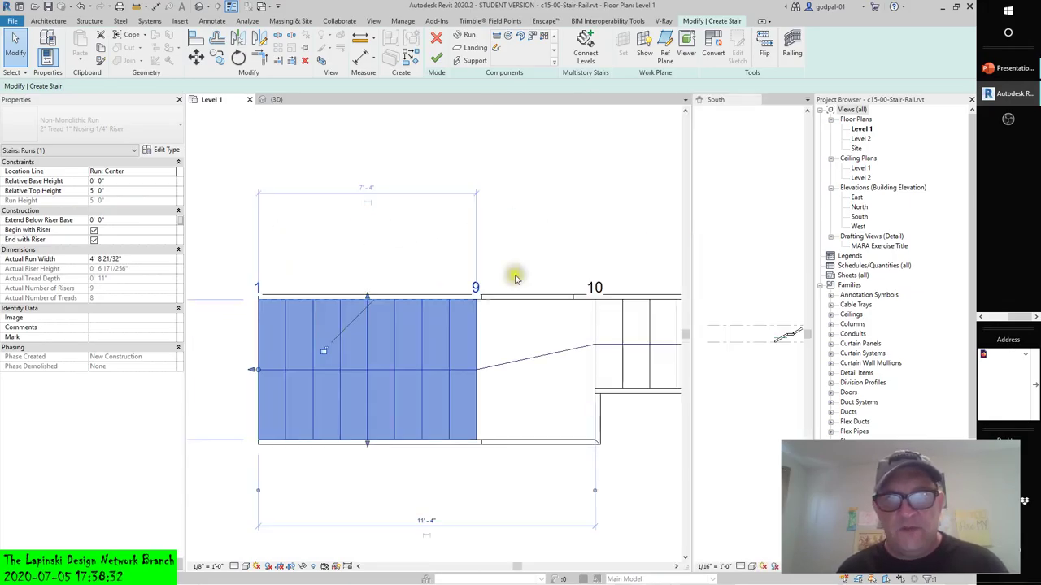
scroll(367, 295, "down", 2)
middle_click_drag(366, 295, 435, 281)
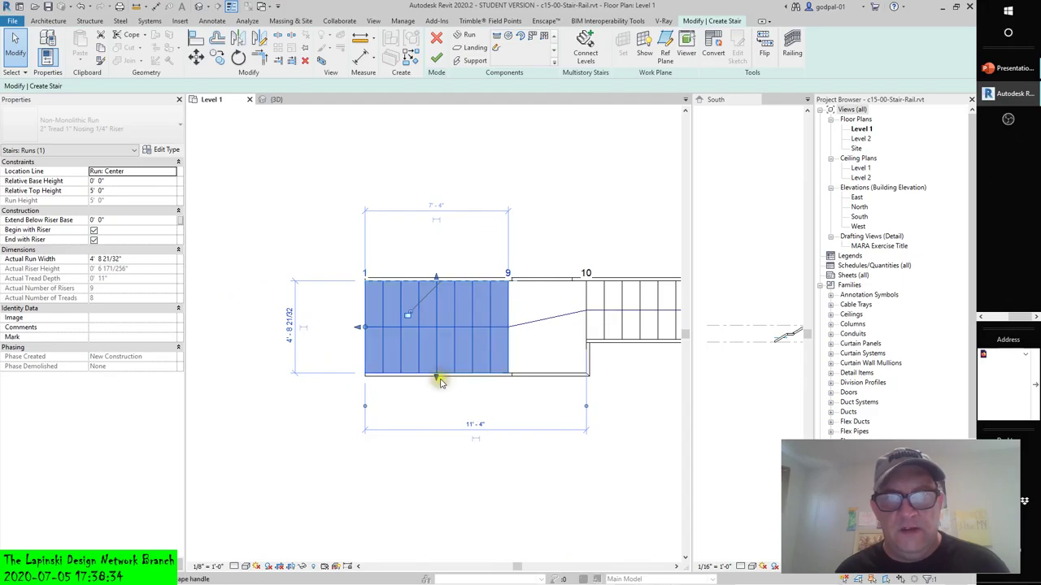
left_click_drag(437, 380, 437, 386)
Set the first stair run's width dimension to exactly 5' 0".
left_click(323, 332)
left_click_drag(305, 332, 357, 337)
type("0")
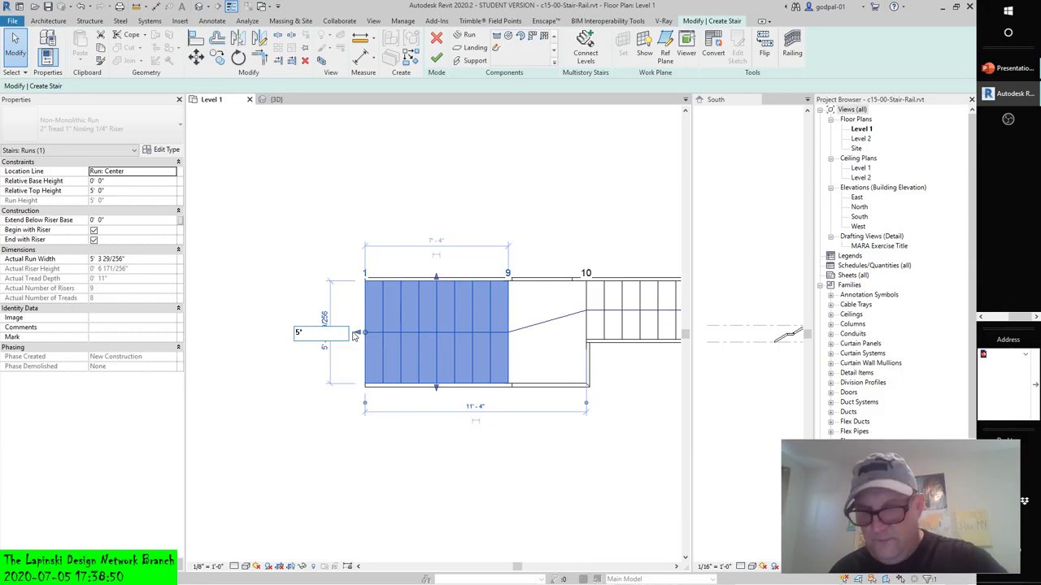
key("Return")
Stretch the first run's top edge up so it measures 5' 2" wide.
left_click(529, 460)
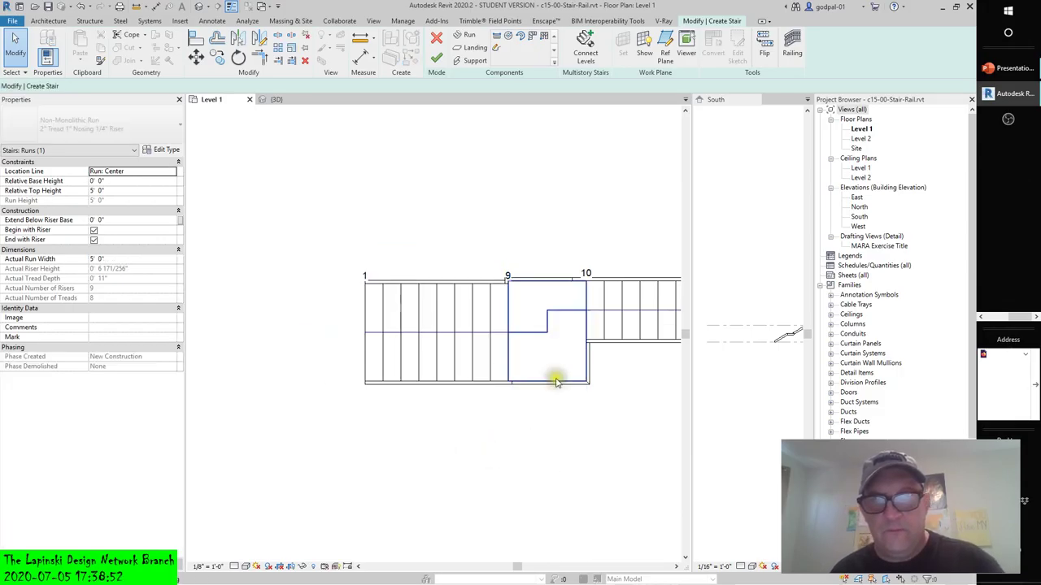
left_click(455, 272)
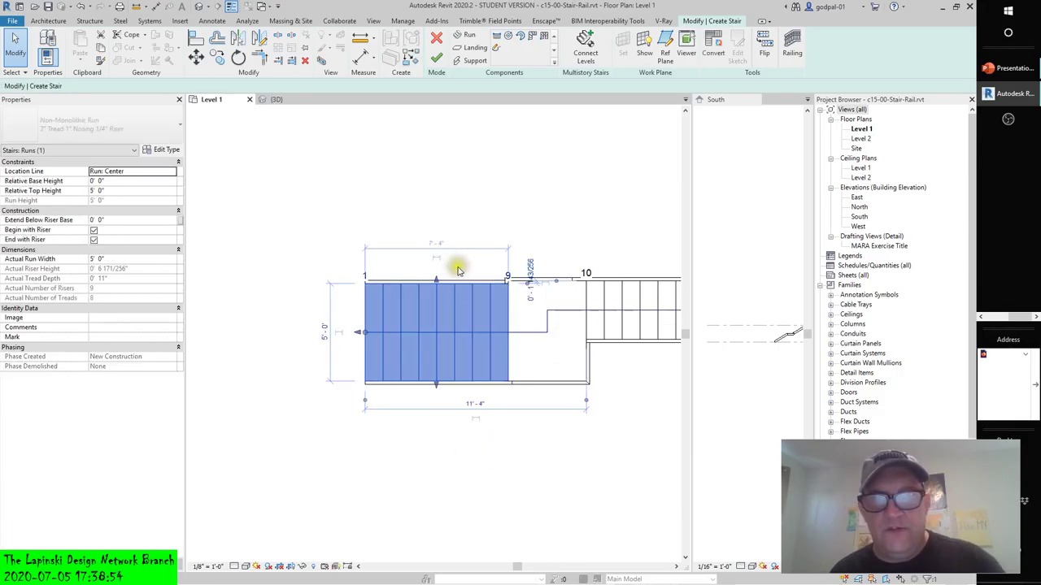
mouse_move(439, 282)
left_mouse_down()
mouse_move(439, 271)
mouse_move(440, 282)
left_mouse_up()
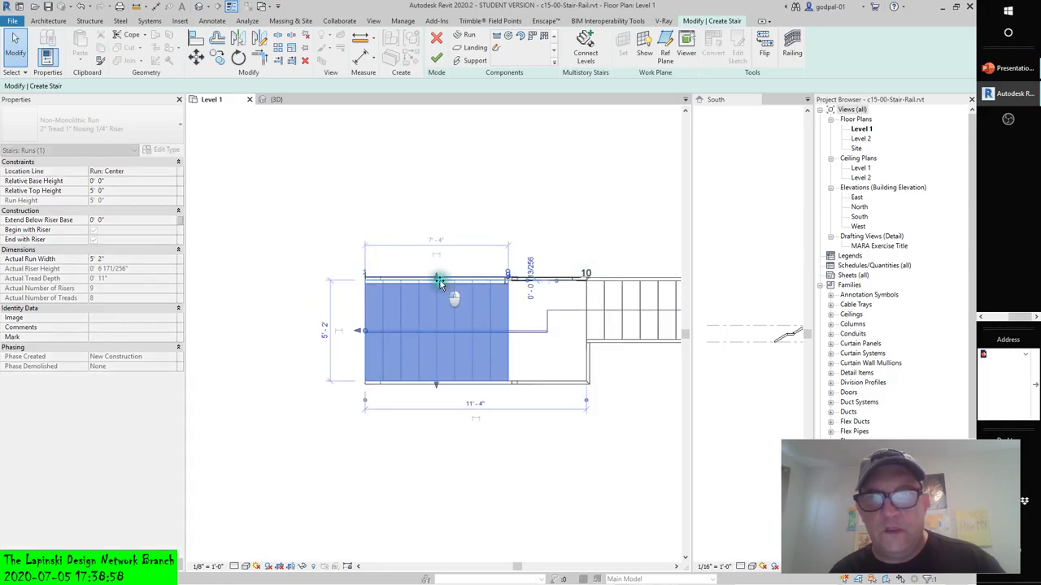
left_click(471, 203)
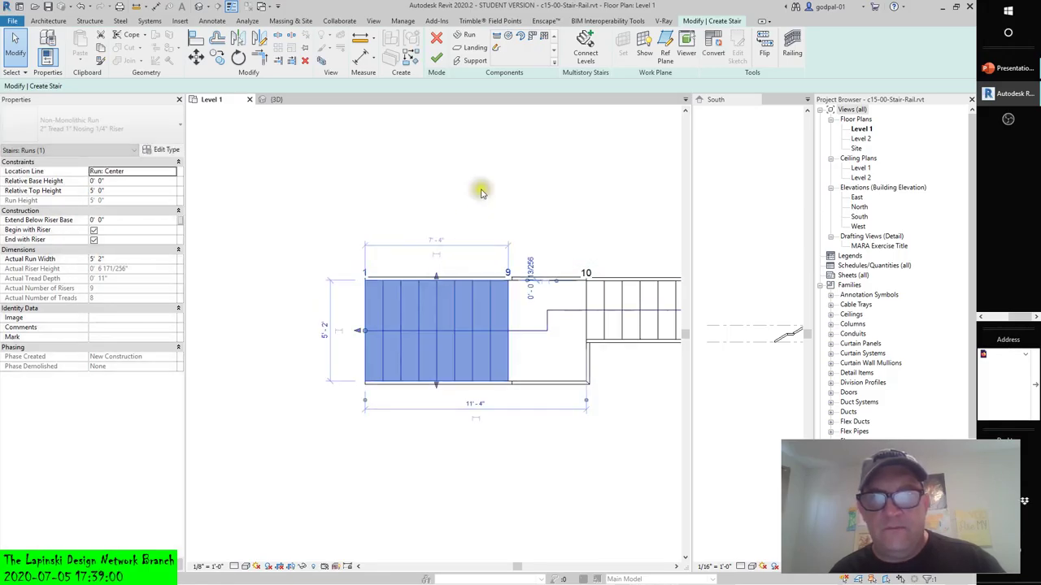
left_click(469, 304)
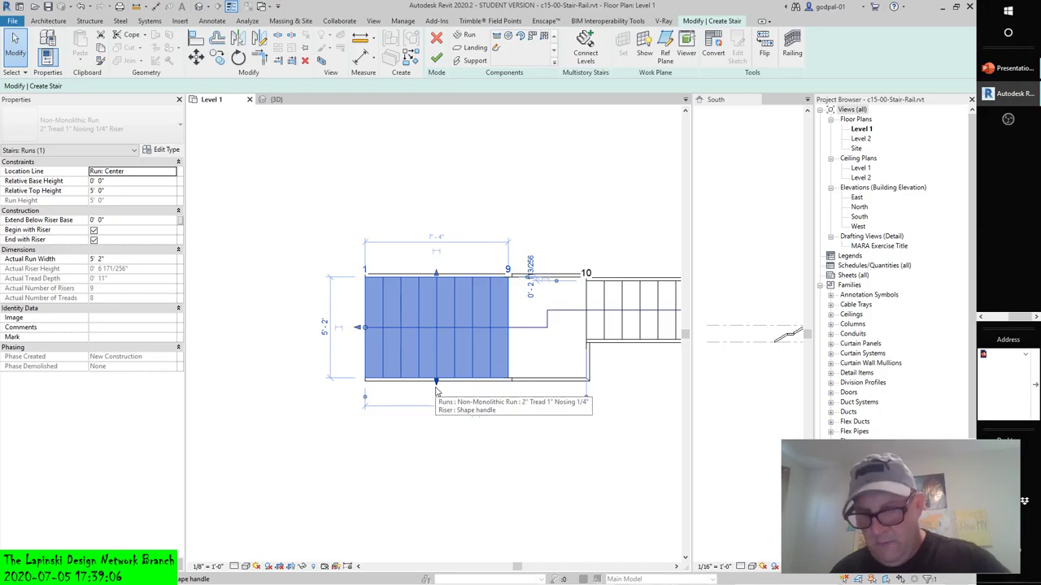
Pull the first run's bottom edge back until its width reads 5' 0".
left_click(581, 290)
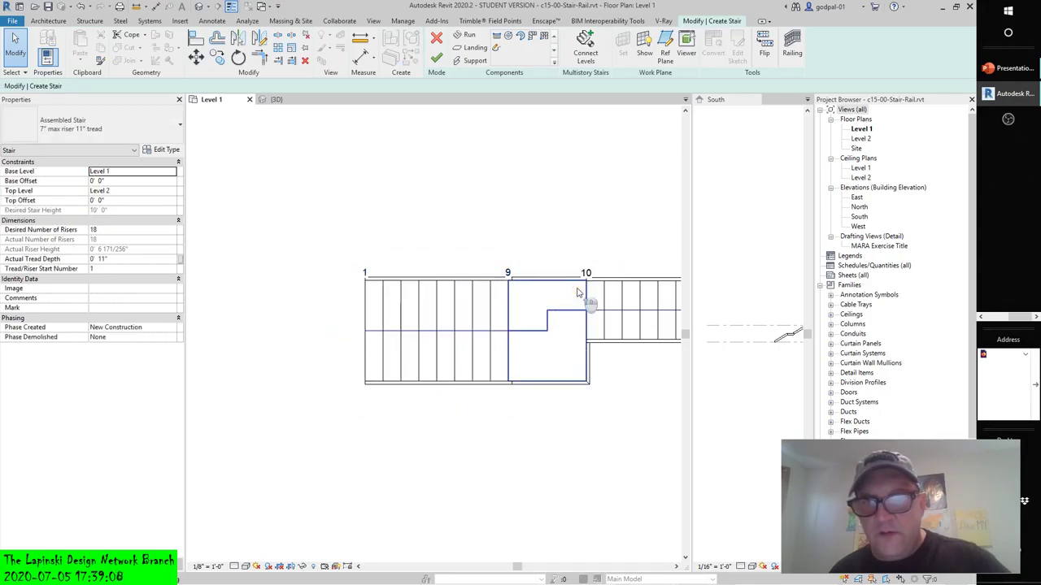
scroll(580, 280, "up", 5)
scroll(594, 283, "down", 6)
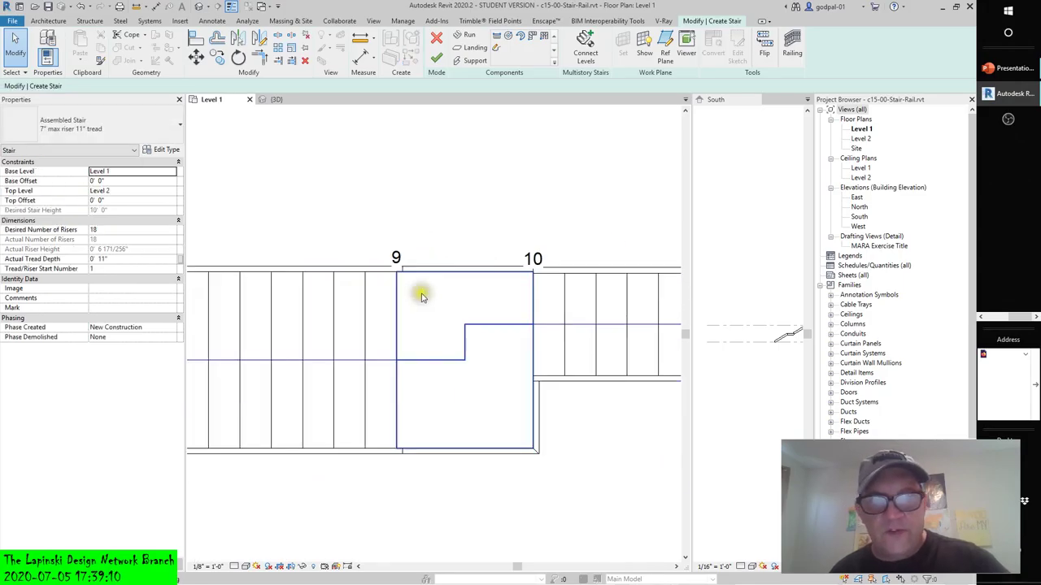
left_click(430, 381)
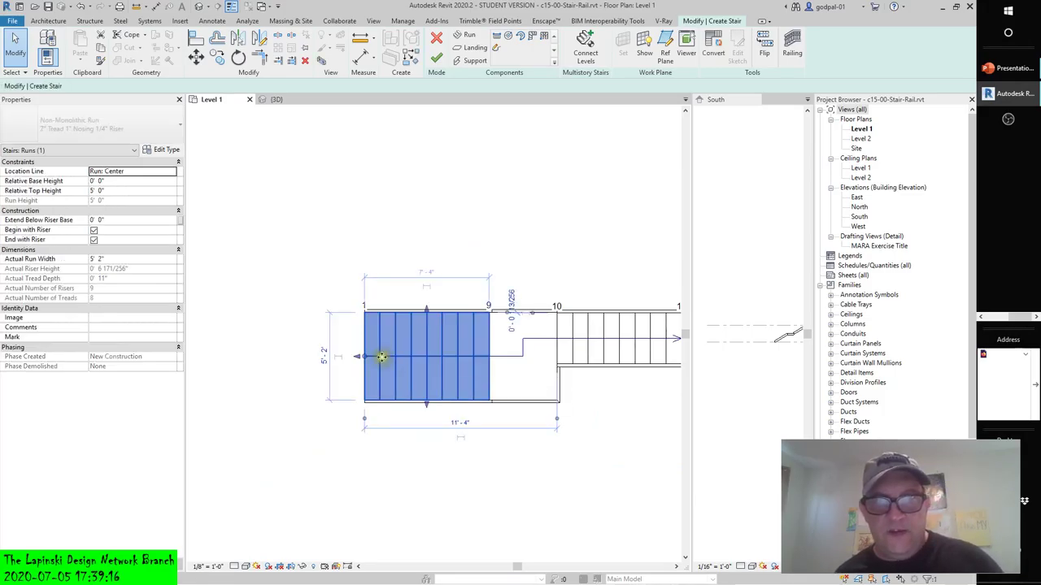
left_click_drag(428, 408, 425, 400)
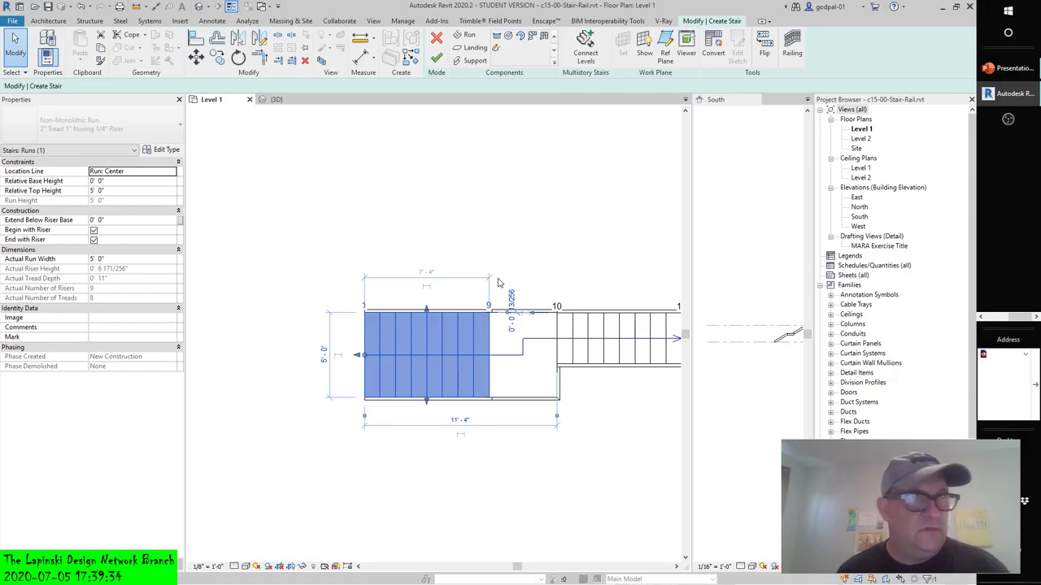
left_click(525, 225)
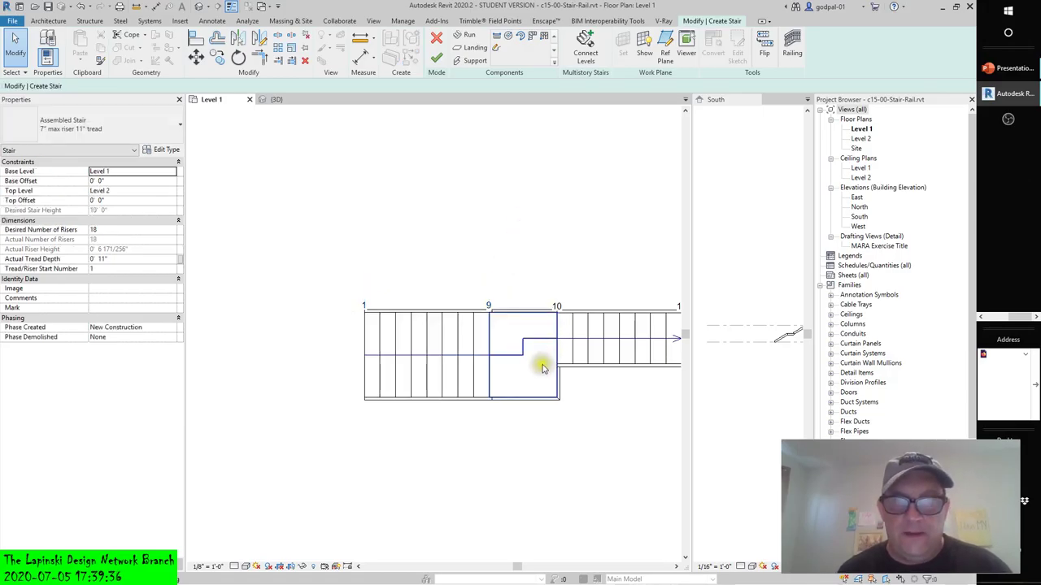
Drag the mid landing's bottom edge down so it extends well below both runs.
left_click(533, 373)
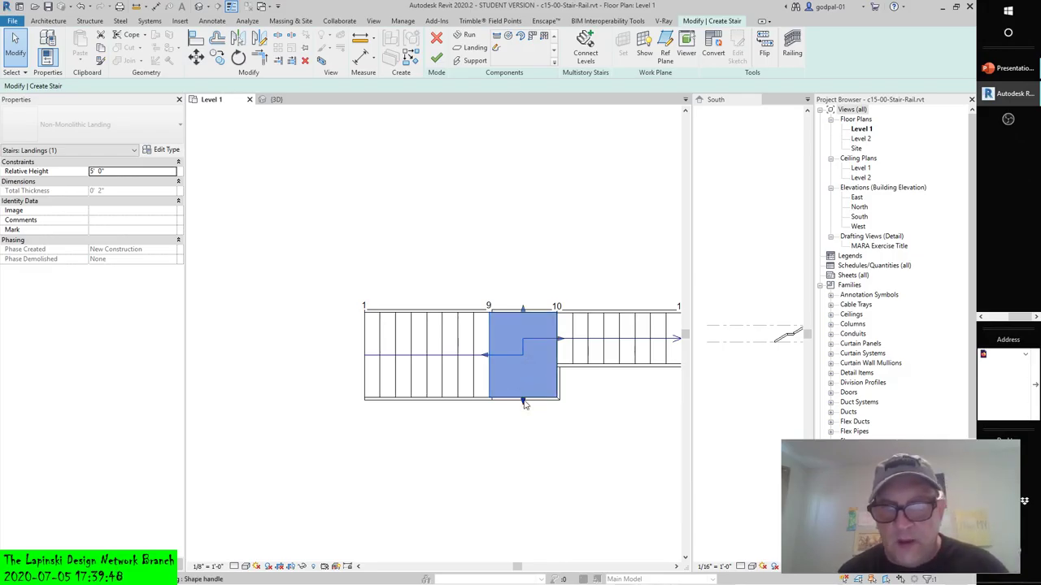
left_click_drag(523, 402, 524, 467)
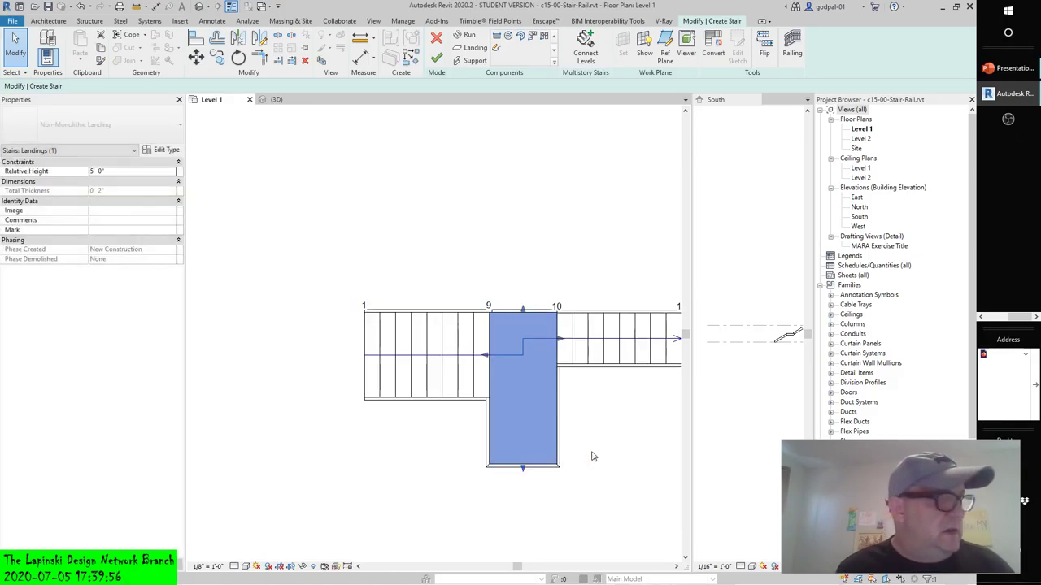
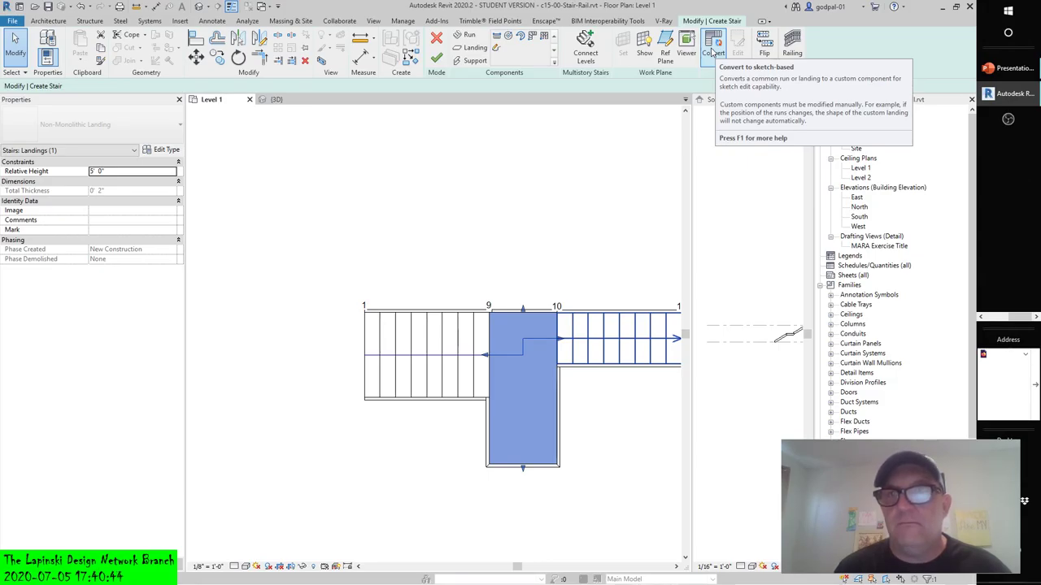
Convert the automatic landing to a custom sketch-based landing, accepting the conversion warning.
left_click(713, 52)
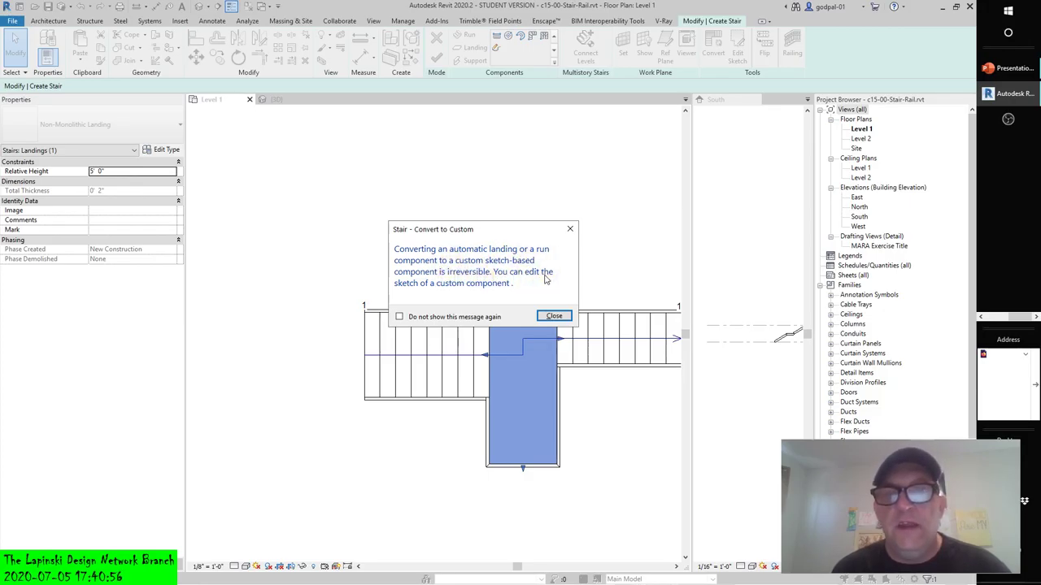
left_click(553, 316)
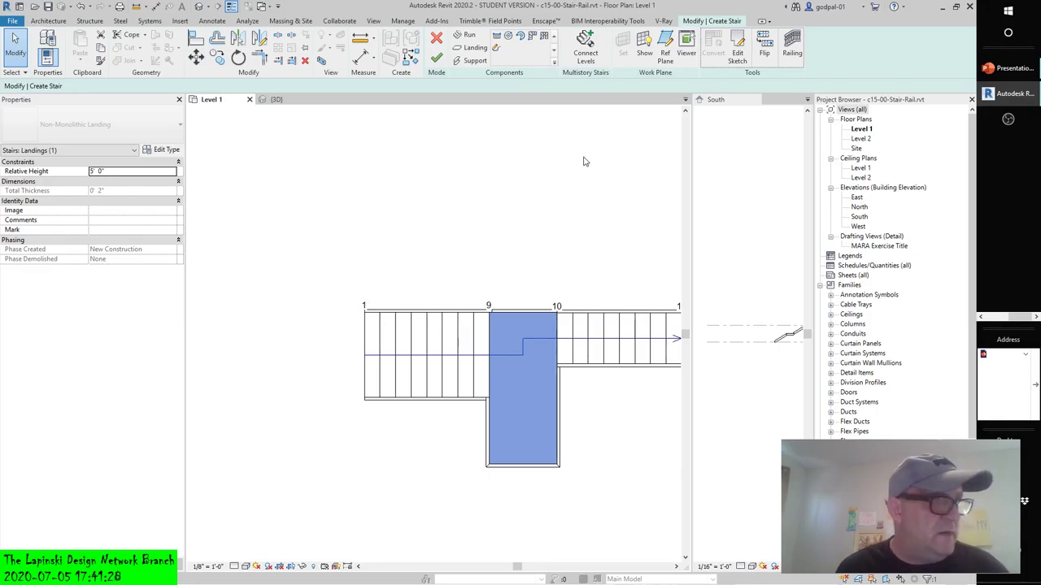
Open the landing's boundary outline as an editable sketch.
left_click(739, 55)
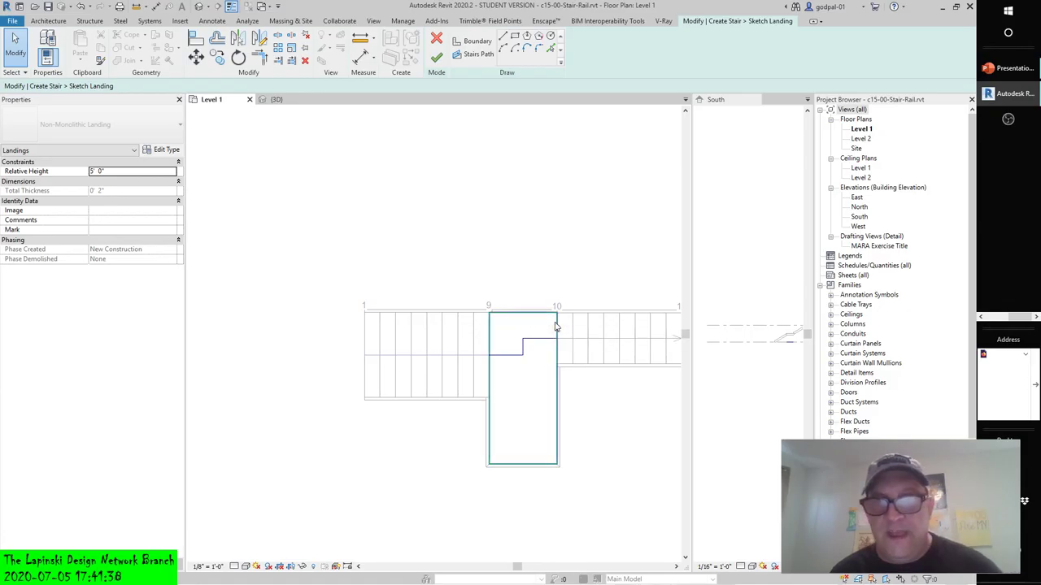
left_click(509, 463)
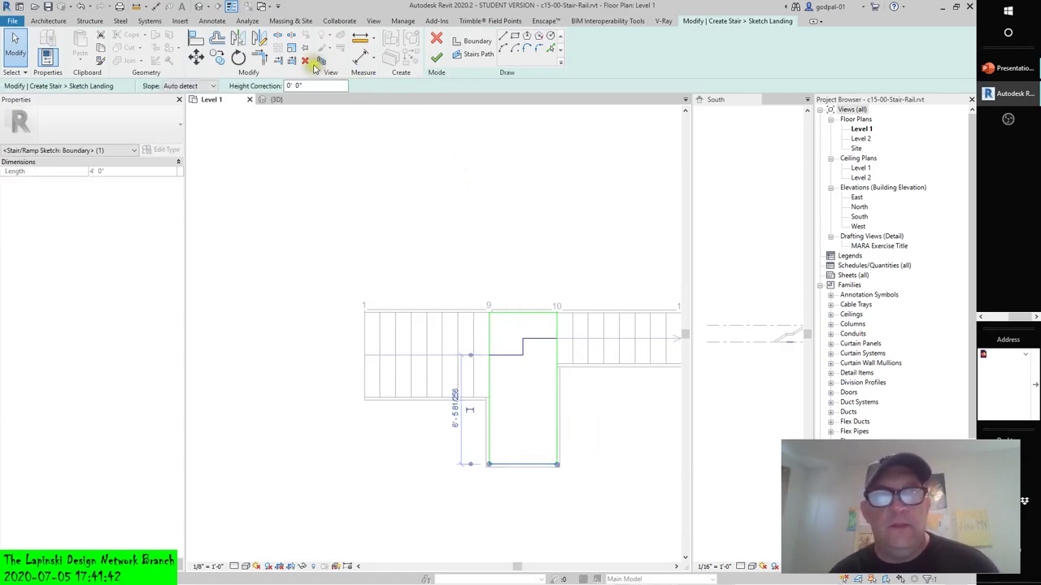
left_click(363, 174)
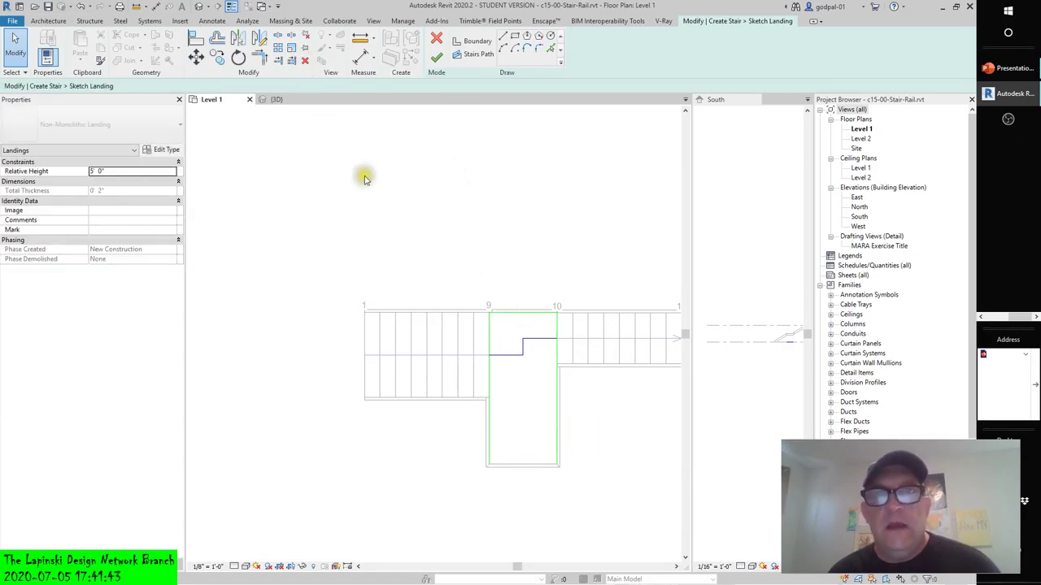
Fillet the landing's right and left edges into a semicircular arc pulled downward.
left_click(538, 49)
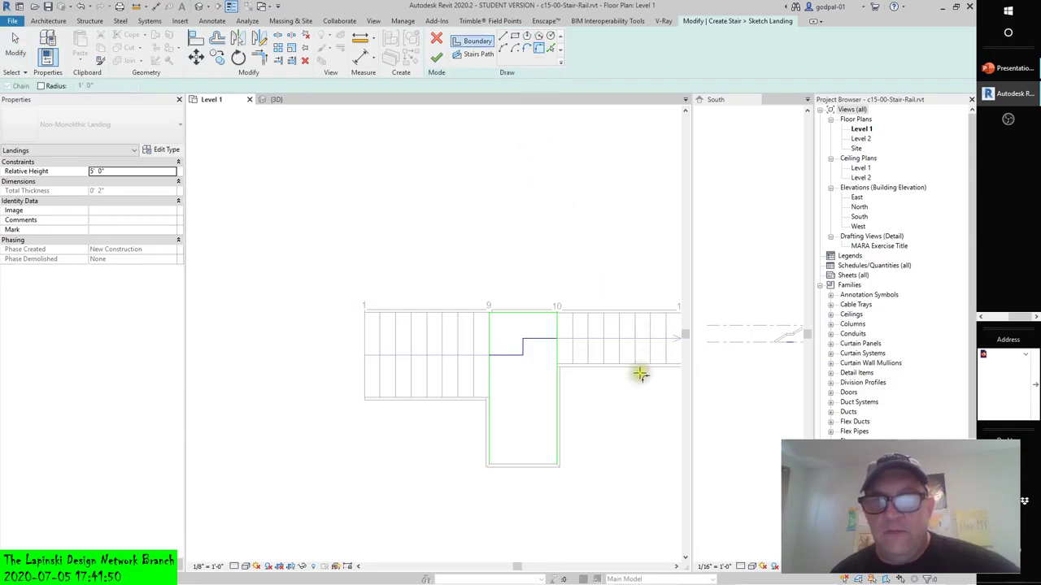
left_click(557, 443)
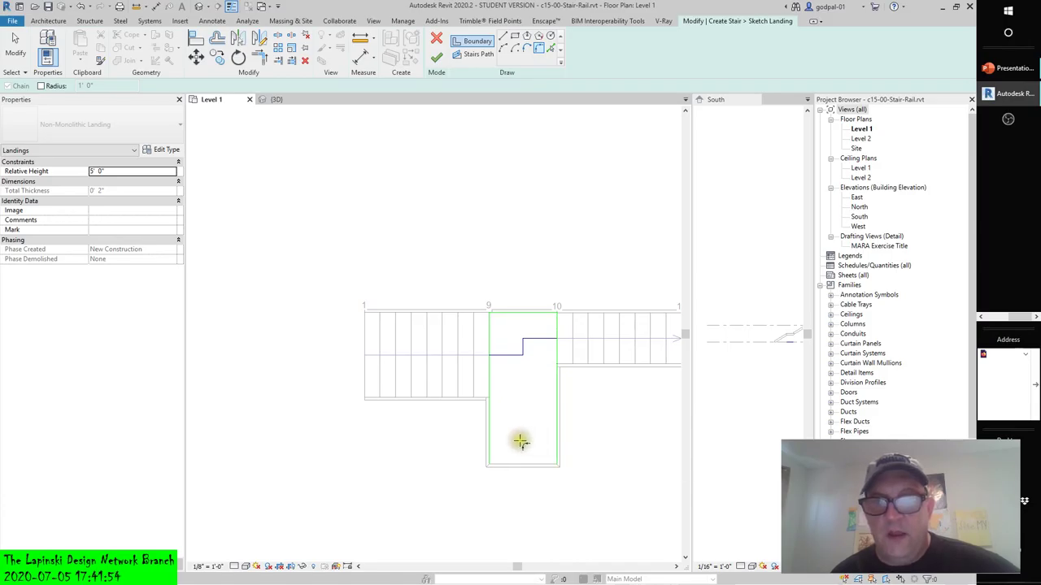
left_click(489, 438)
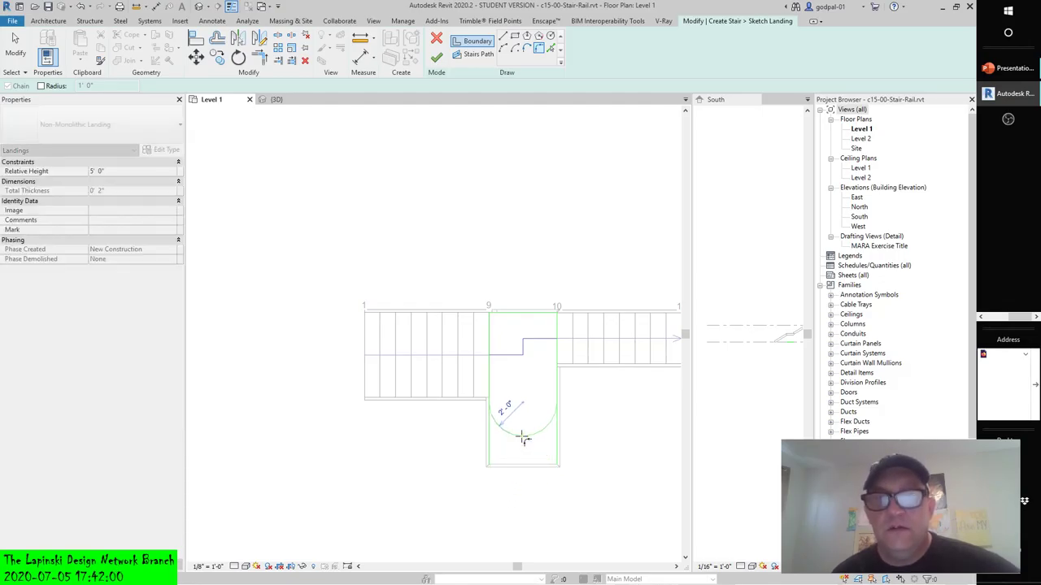
scroll(525, 437, "down", 2)
mouse_move(529, 442)
middle_mouse_down()
mouse_move(512, 345)
mouse_move(522, 335)
middle_mouse_up()
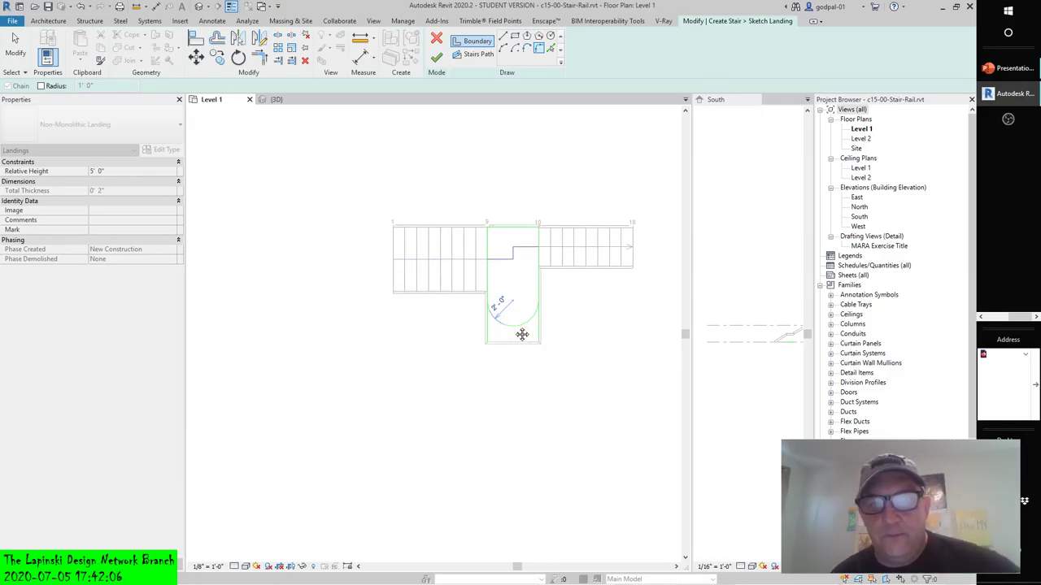
mouse_move(522, 335)
left_mouse_down()
mouse_move(506, 358)
mouse_move(530, 388)
mouse_move(512, 367)
left_mouse_up()
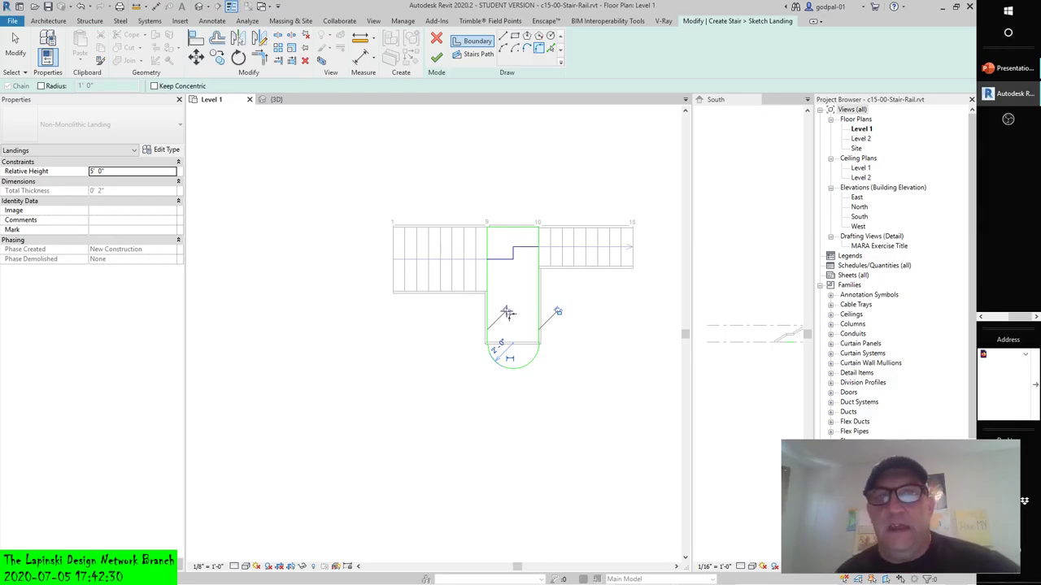
left_click(993, 321)
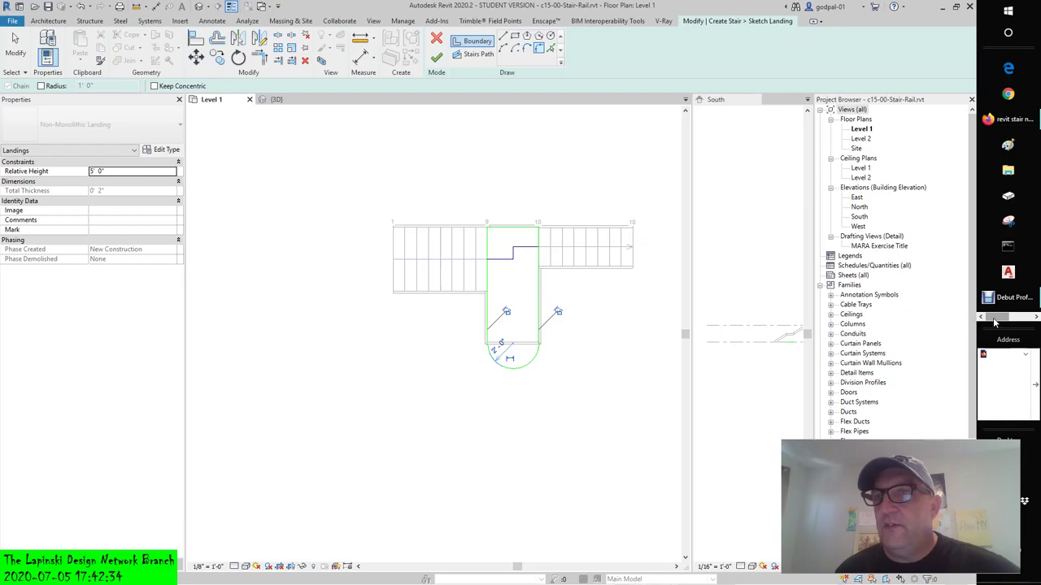
View the Tangency Locks section of RevitCat's 'New Tangency Locks in Revit 2017' article in Firefox.
left_click(1008, 119)
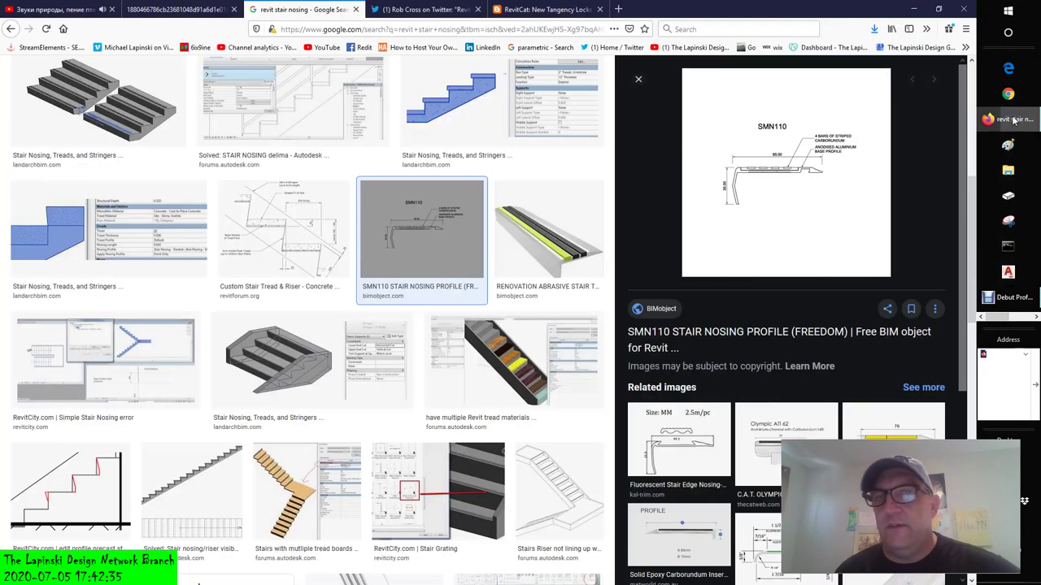
left_click(511, 13)
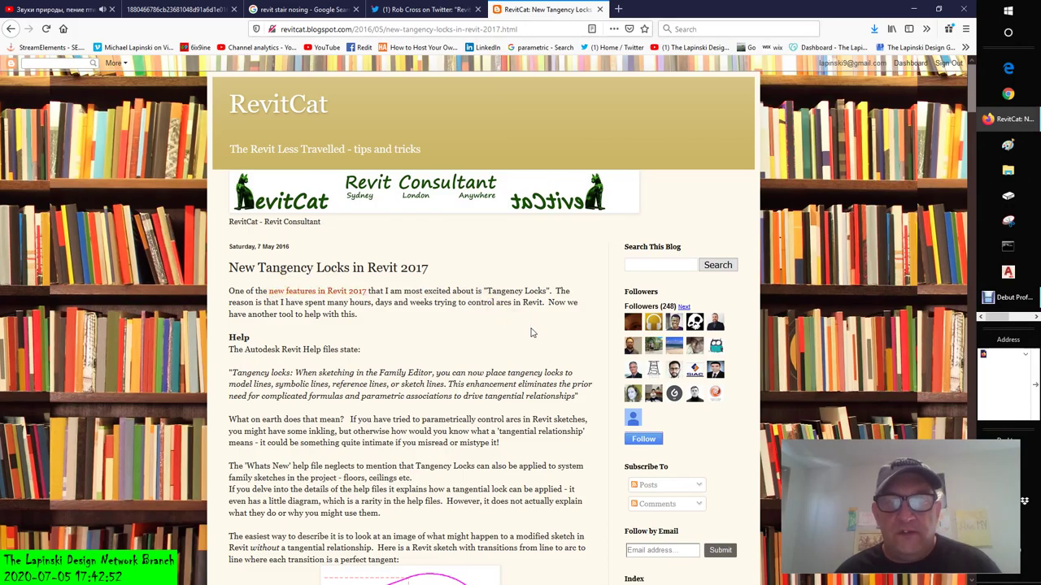
scroll(533, 333, "down", 8)
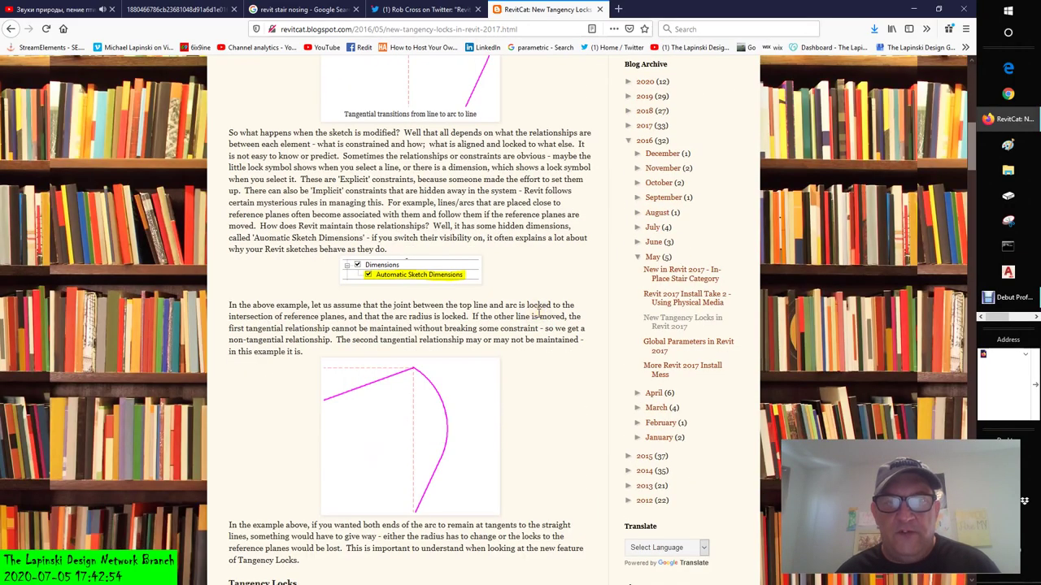
scroll(538, 316, "down", 6)
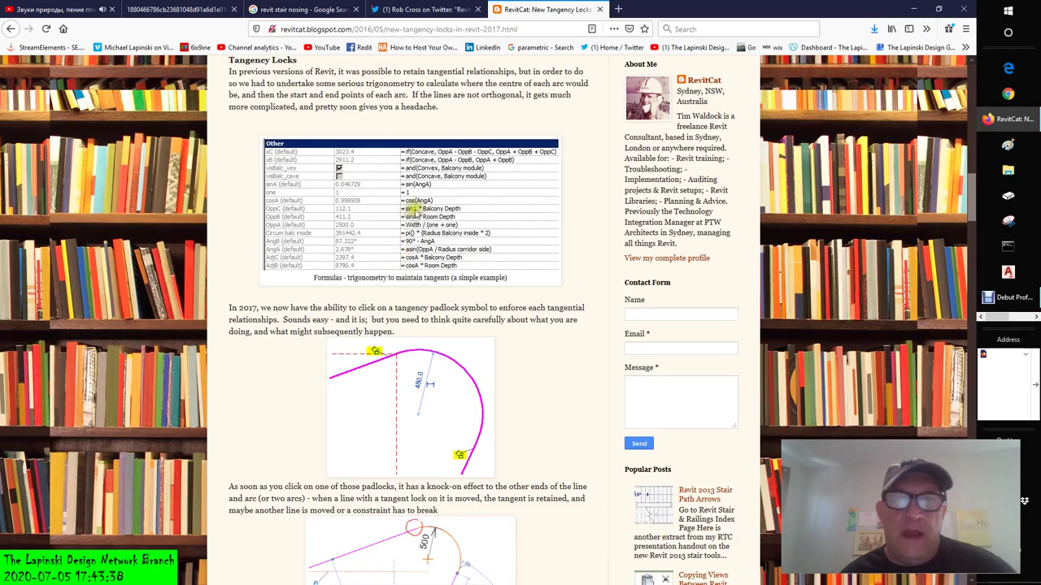
scroll(420, 210, "down", 8)
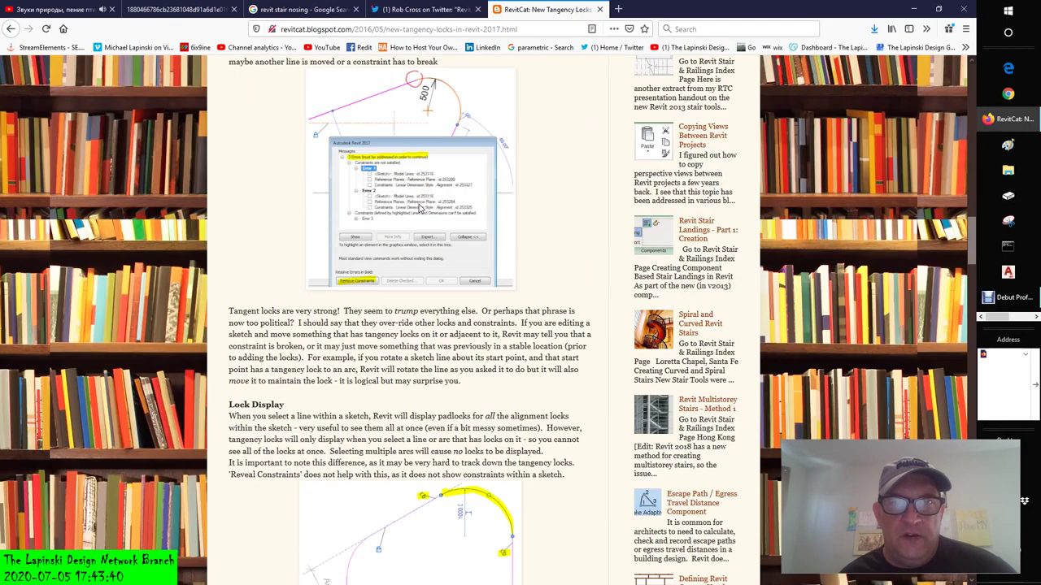
scroll(421, 210, "down", 2)
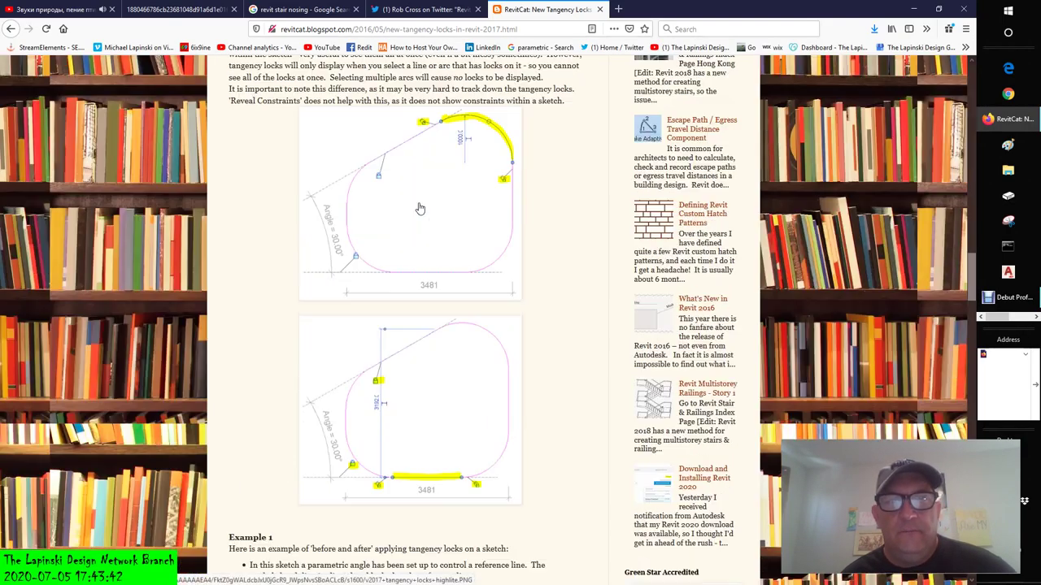
scroll(420, 210, "down", 6)
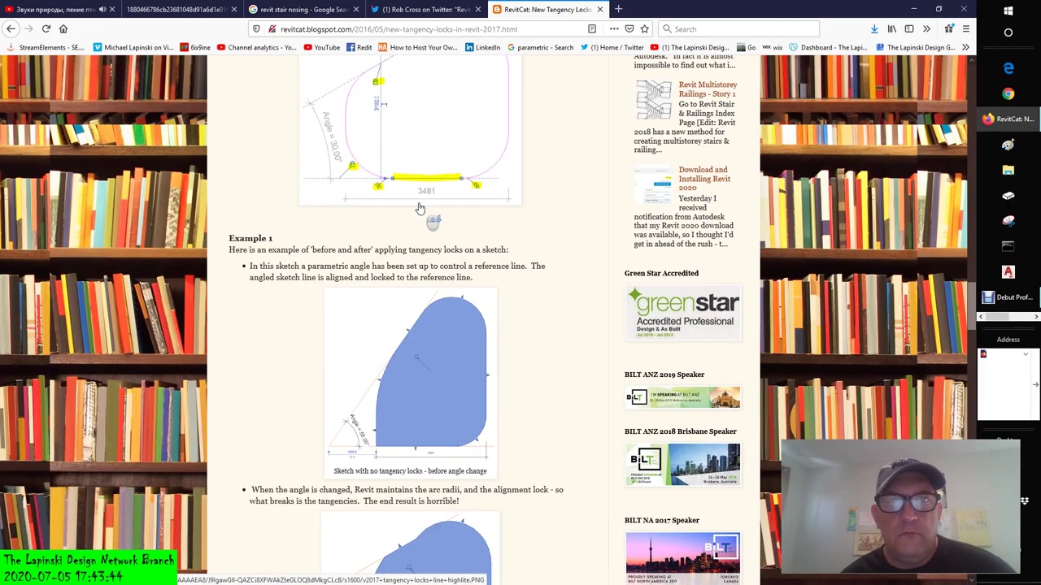
scroll(535, 207, "down", 5)
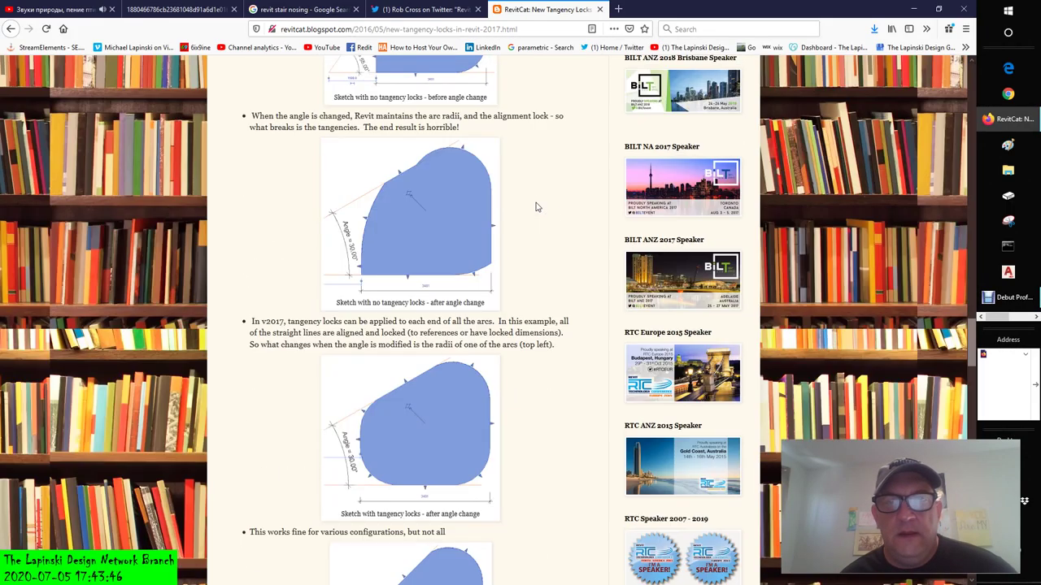
scroll(535, 207, "down", 2)
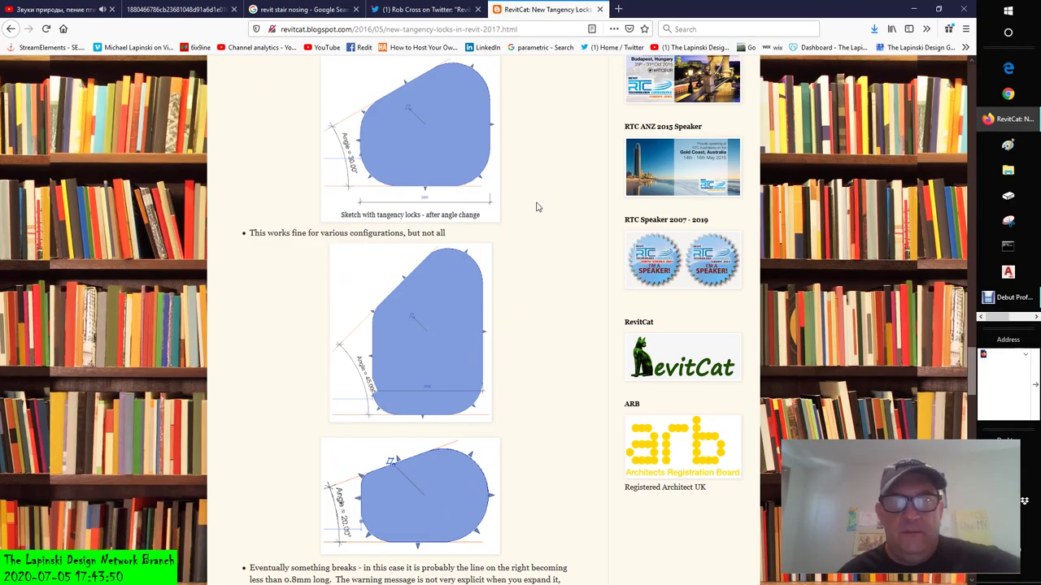
scroll(537, 207, "down", 7)
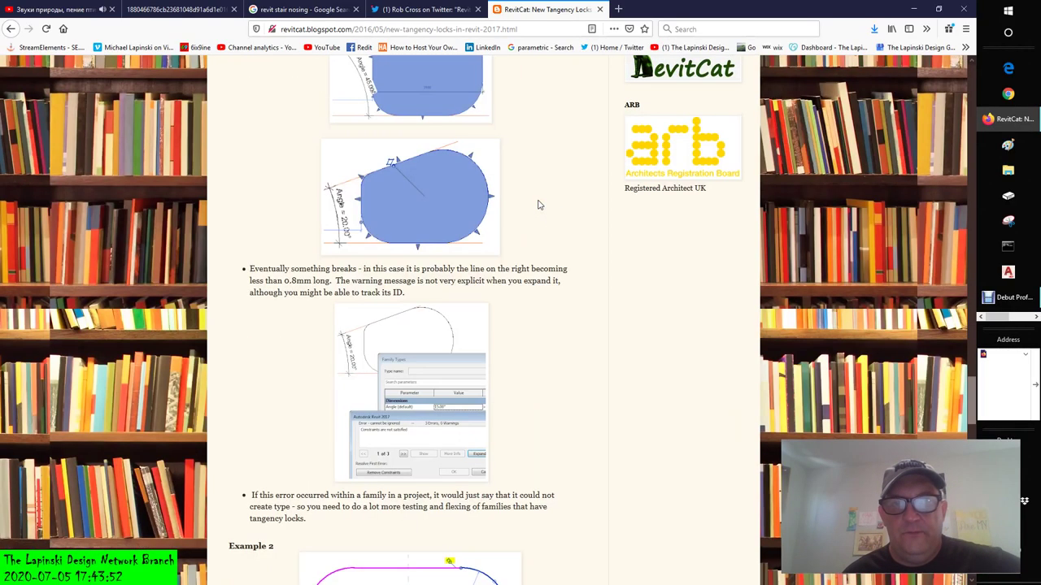
scroll(536, 205, "down", 2)
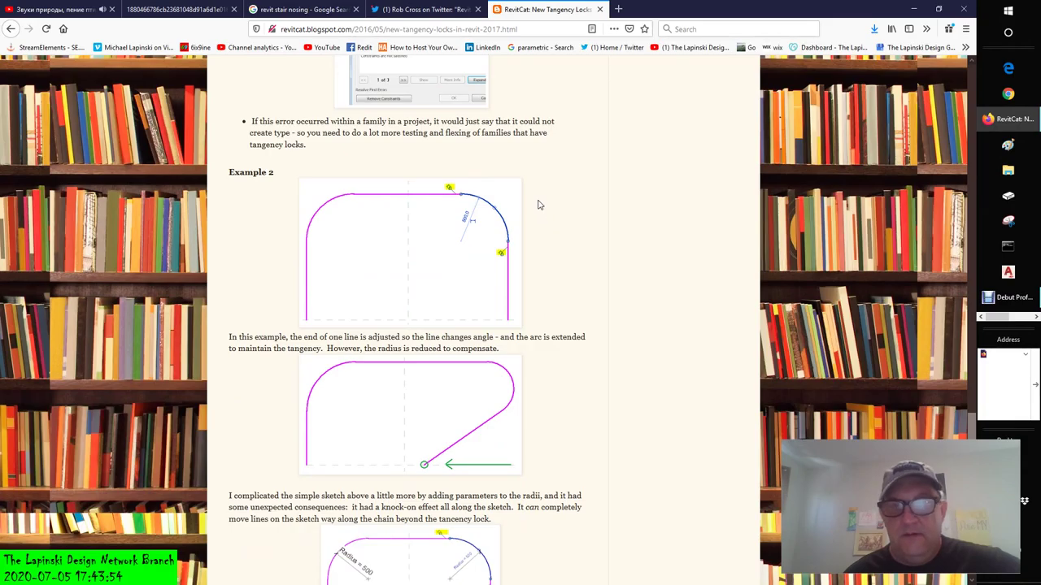
scroll(538, 204, "down", 4)
scroll(538, 205, "down", 6)
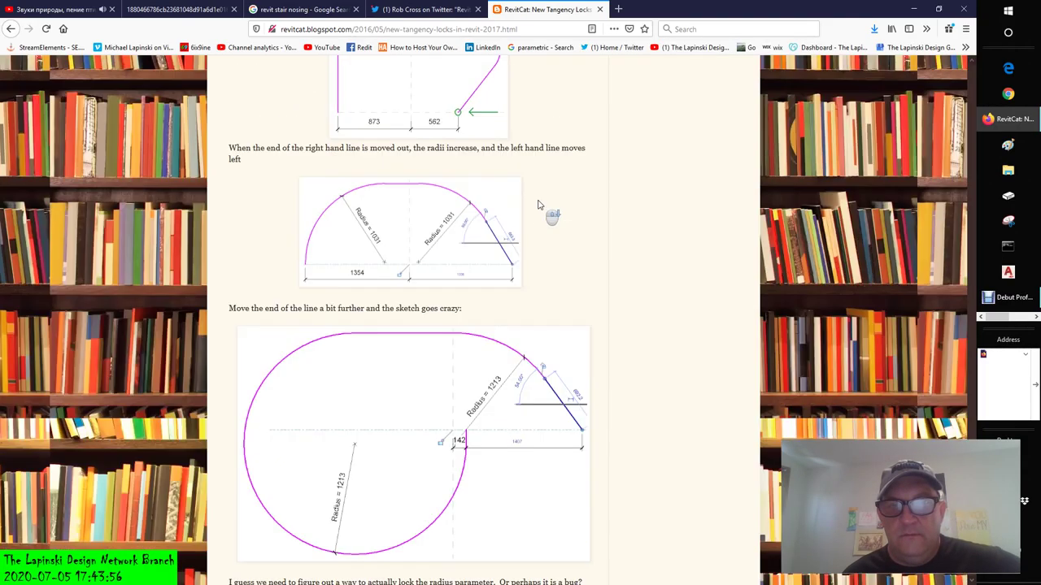
scroll(500, 221, "down", 3)
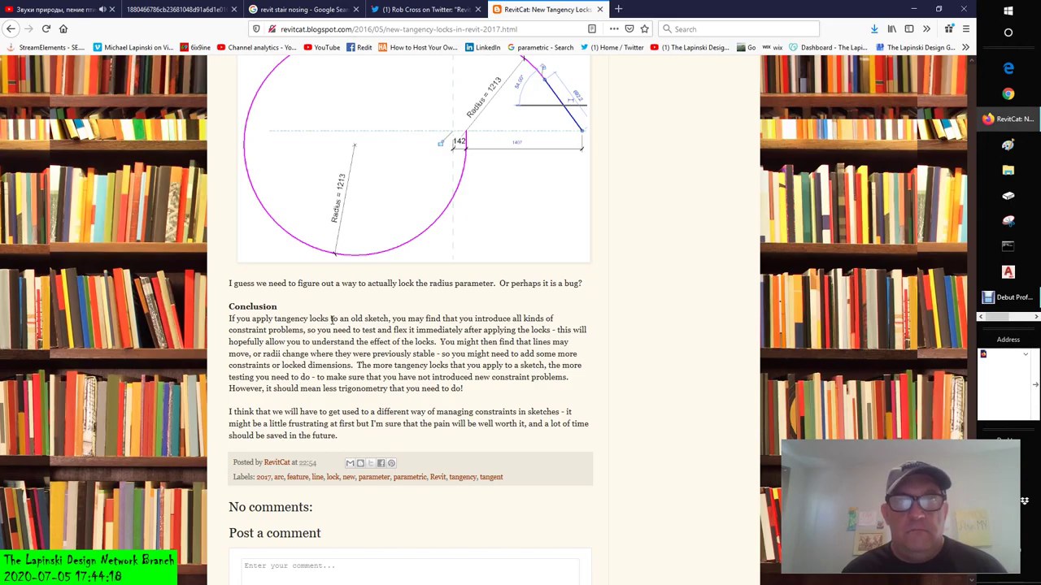
scroll(332, 320, "up", 20)
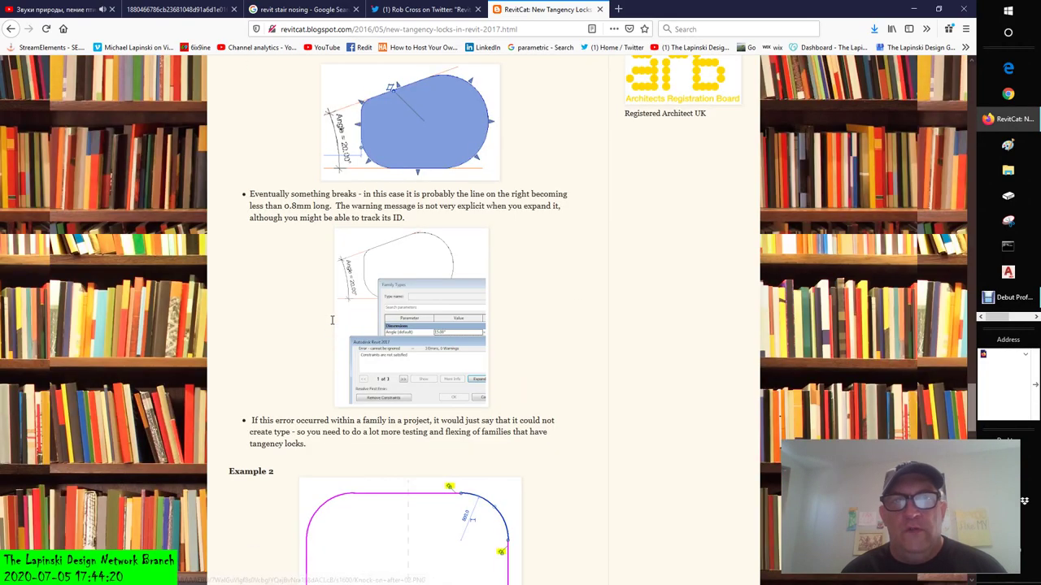
scroll(331, 319, "up", 20)
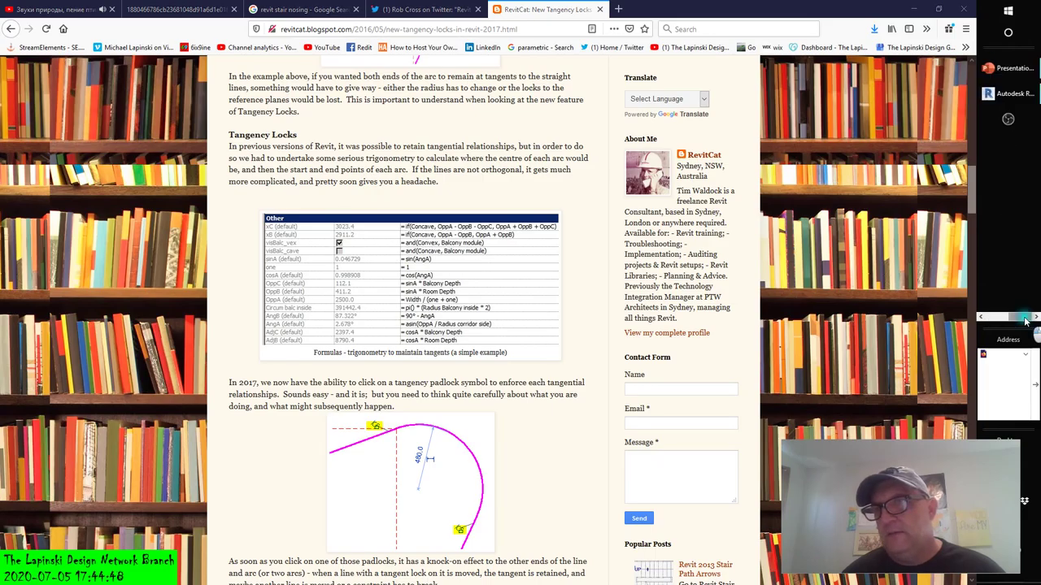
left_click(1012, 95)
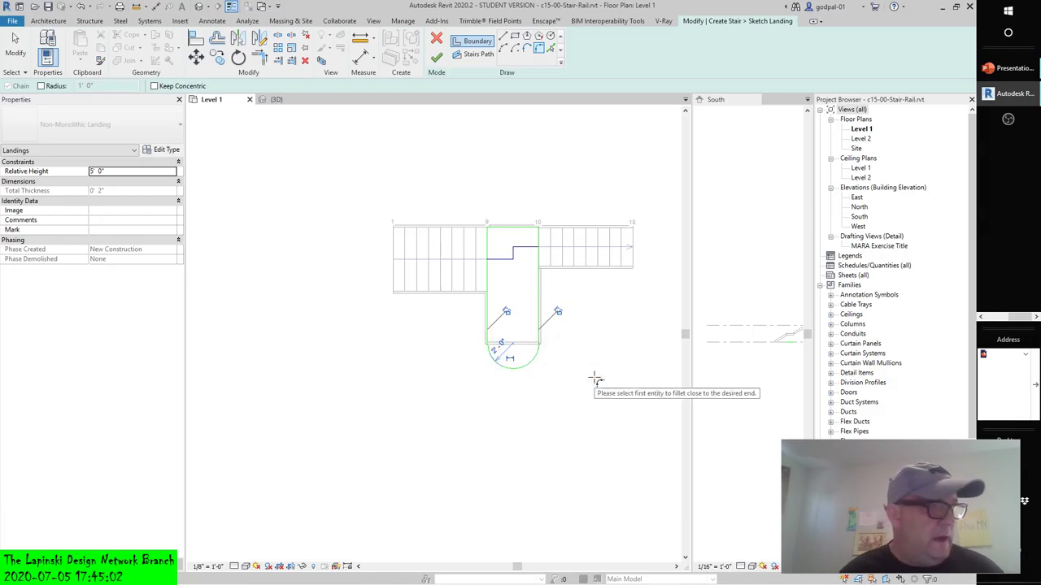
Finish the landing sketch and widen the South elevation beside the plan.
left_click(437, 57)
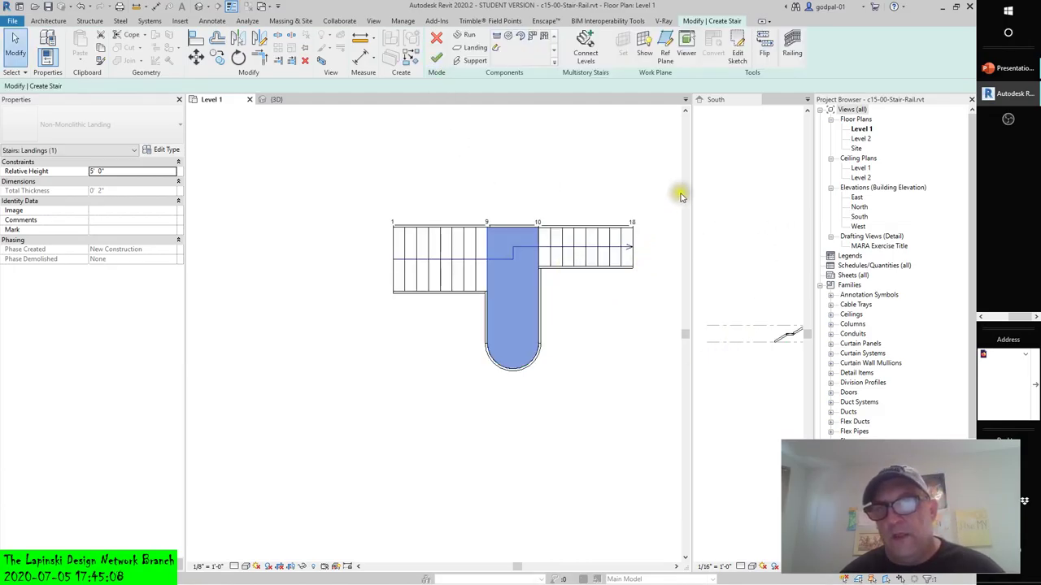
left_click_drag(688, 208, 514, 211)
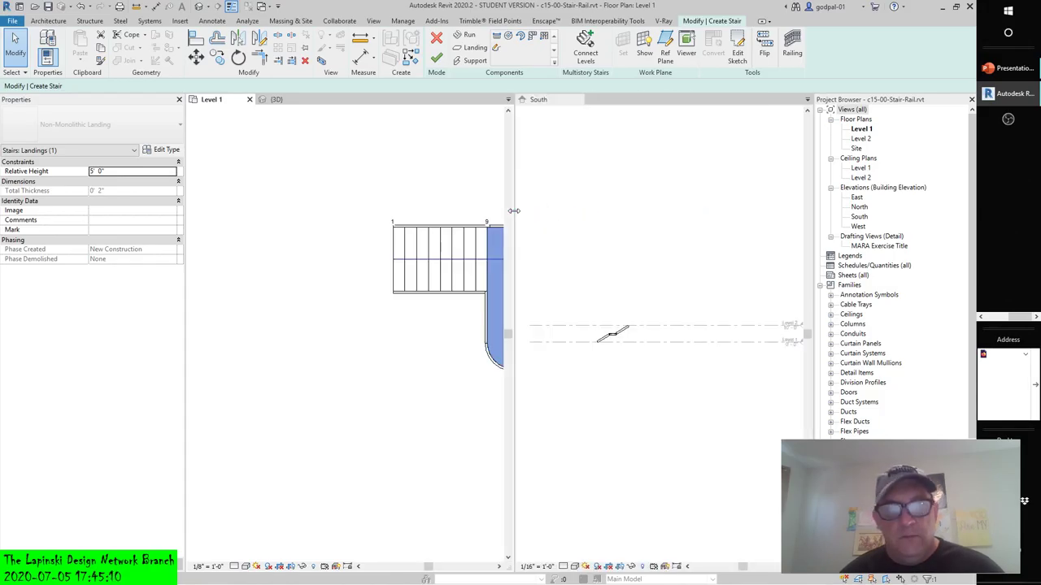
Zoom the South elevation onto the stair and make the Level 1 plan active.
key("z")
key("f")
scroll(569, 329, "up", 3)
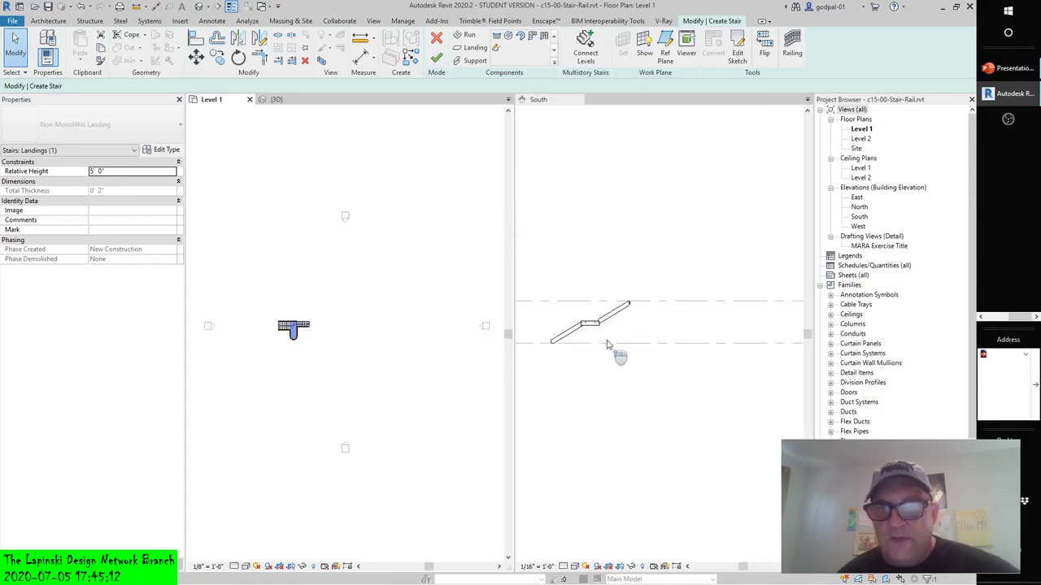
scroll(561, 329, "up", 2)
scroll(577, 334, "down", 3)
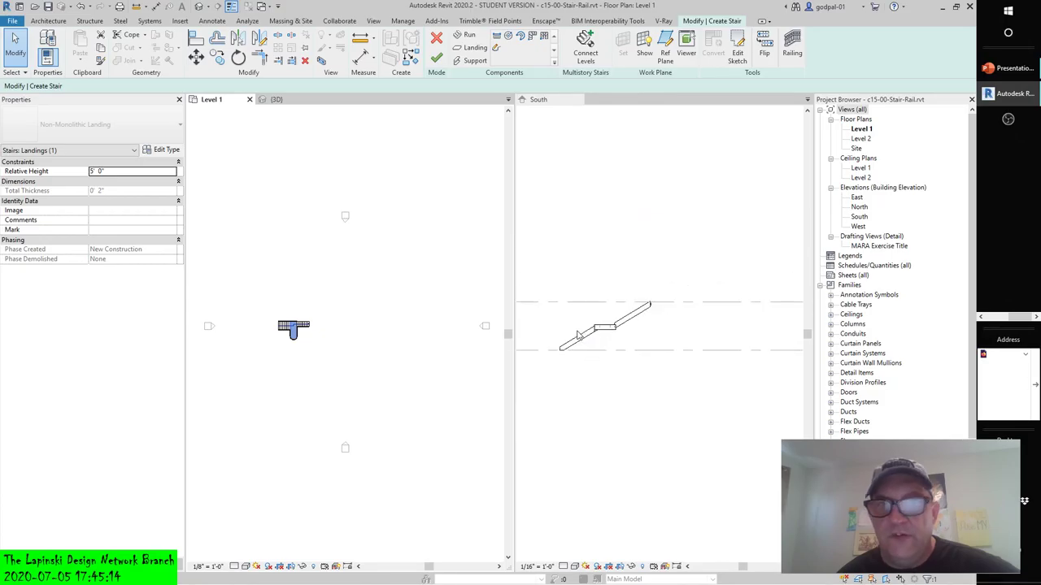
left_click(580, 326)
left_click(362, 363)
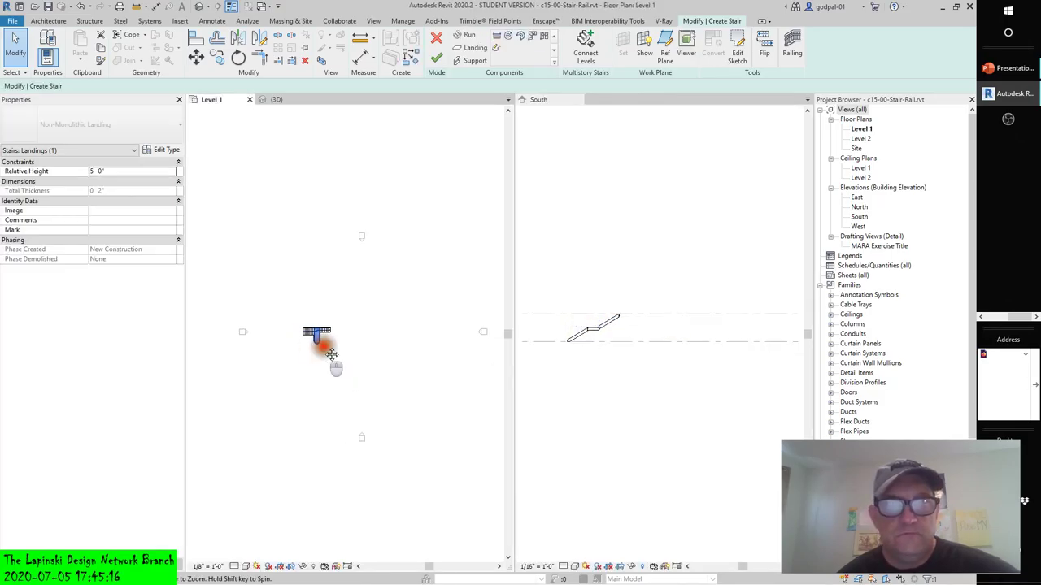
left_click(277, 100)
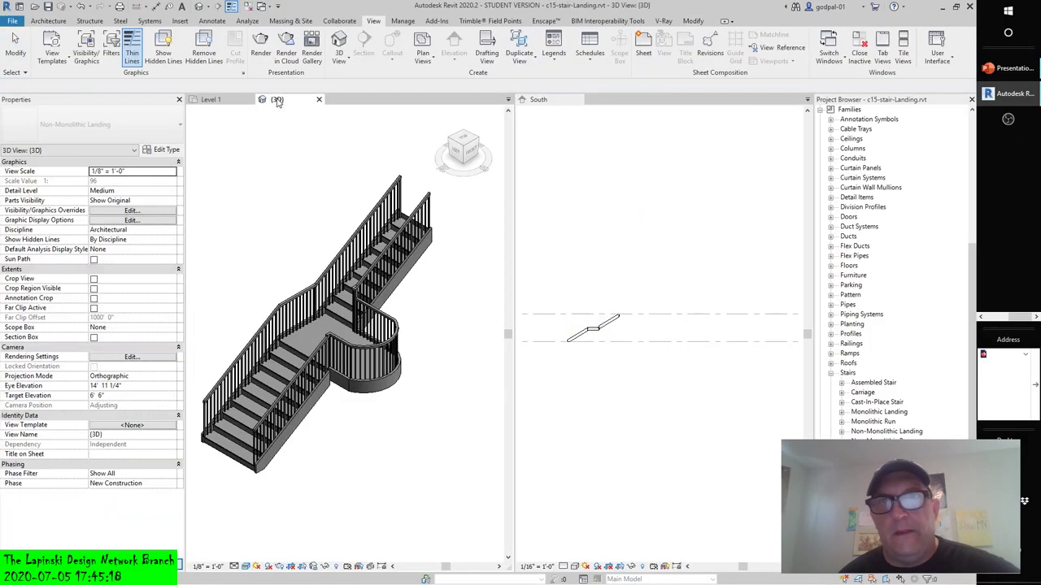
scroll(339, 292, "up", 1)
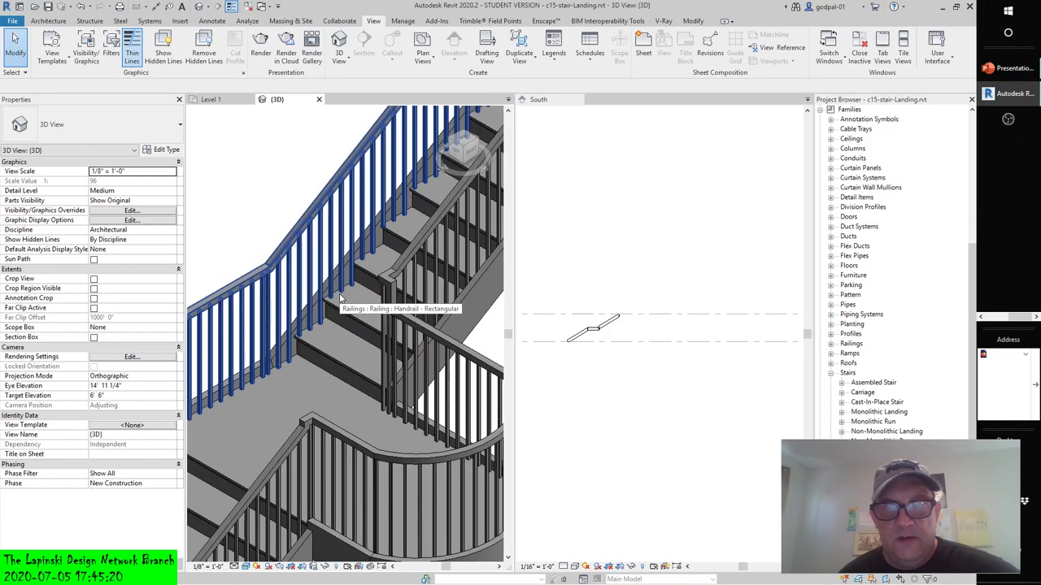
scroll(342, 292, "down", 4)
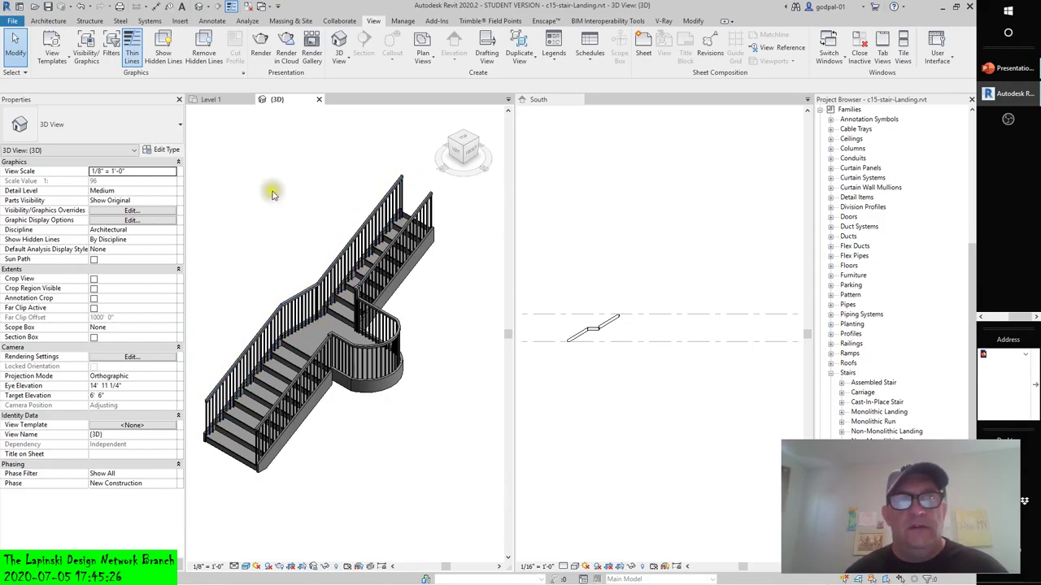
left_click(218, 100)
key("s")
key("t")
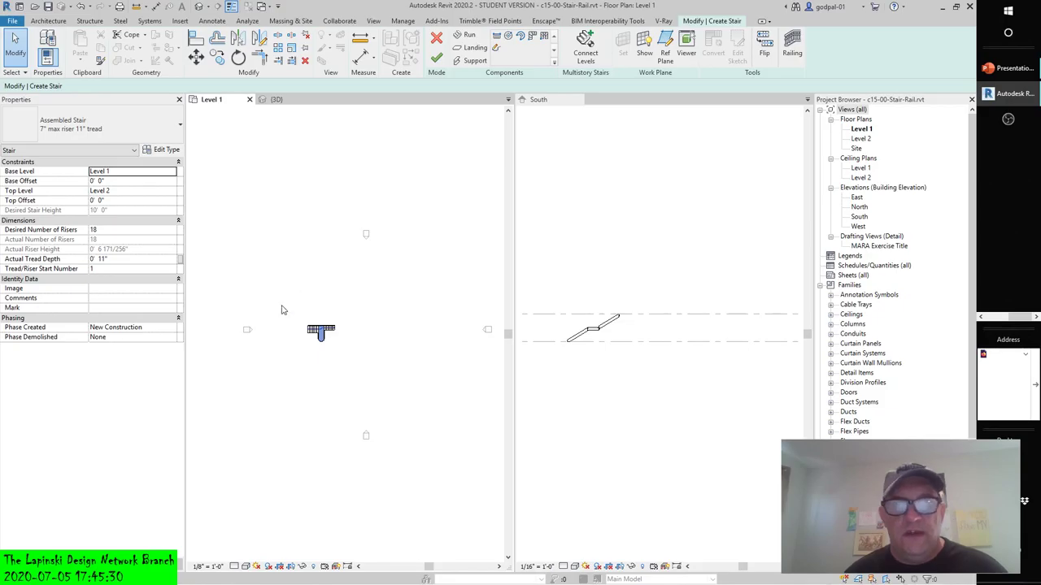
Pan and zoom until the stair with risers 1–18 and rounded landing fills the plan.
middle_click_drag(283, 309, 322, 311)
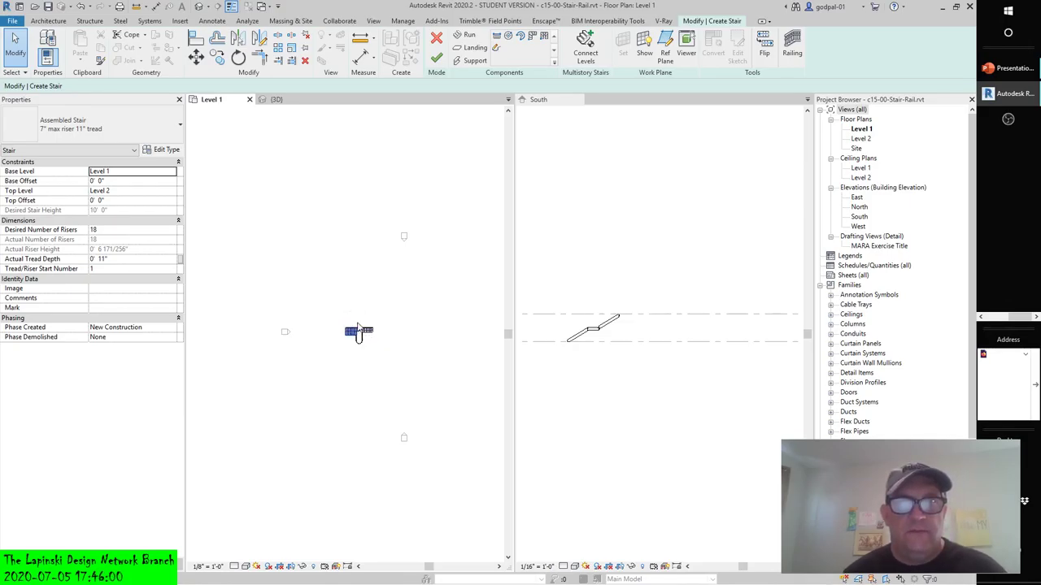
scroll(358, 331, "up", 8)
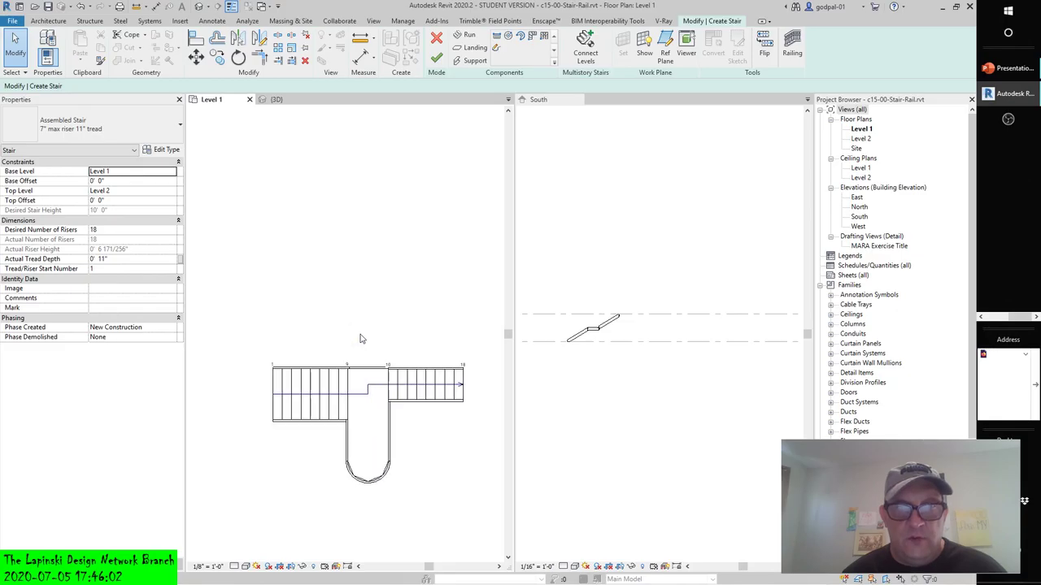
mouse_move(362, 339)
middle_mouse_down()
mouse_move(336, 232)
mouse_move(345, 235)
middle_mouse_up()
scroll(342, 230, "up", 2)
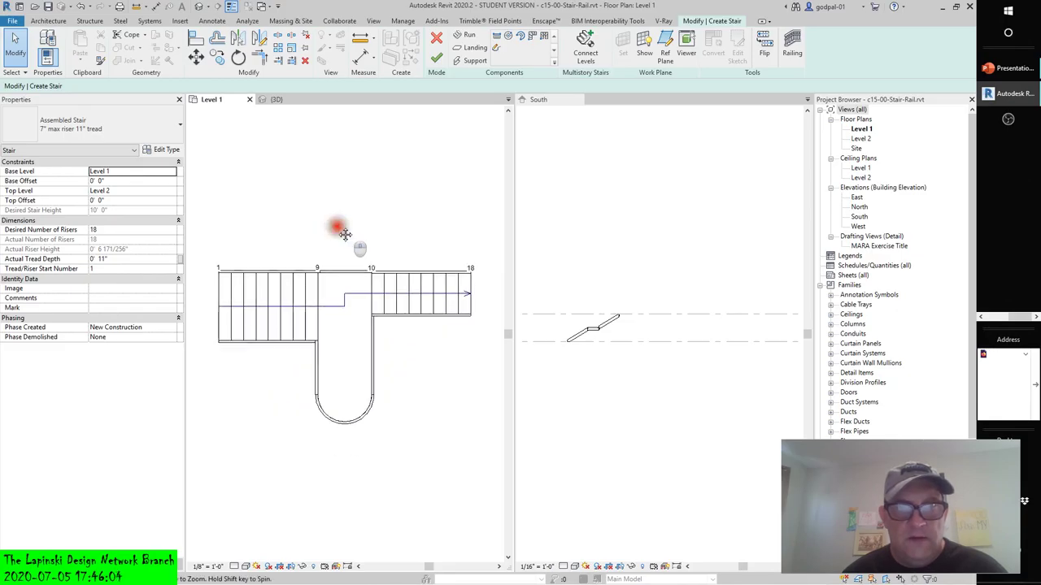
scroll(345, 235, "up", 1)
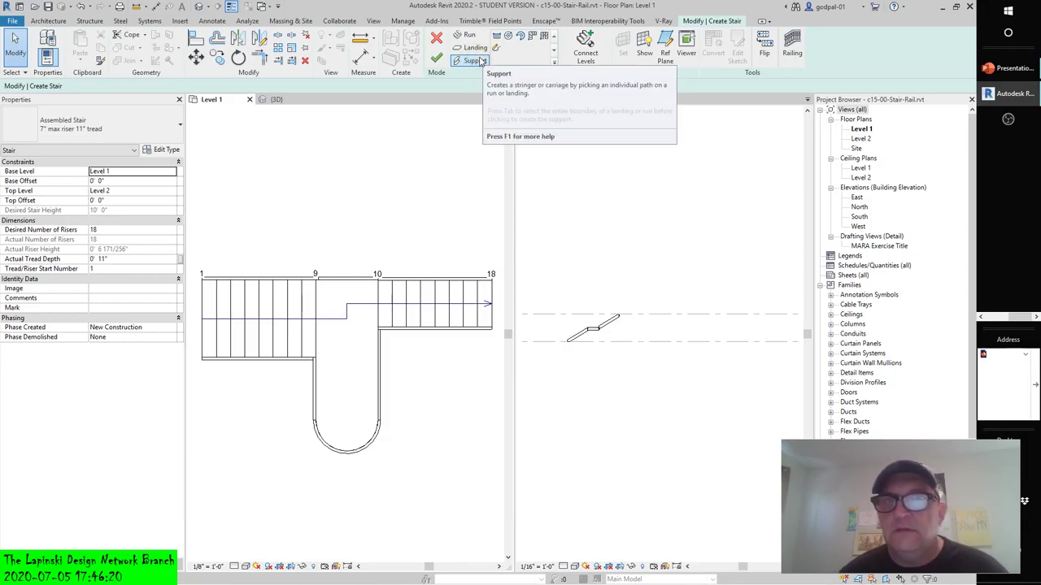
Set the stair railing to Glass Panel - Bottom Fill on Treads, then recheck it.
left_click(793, 50)
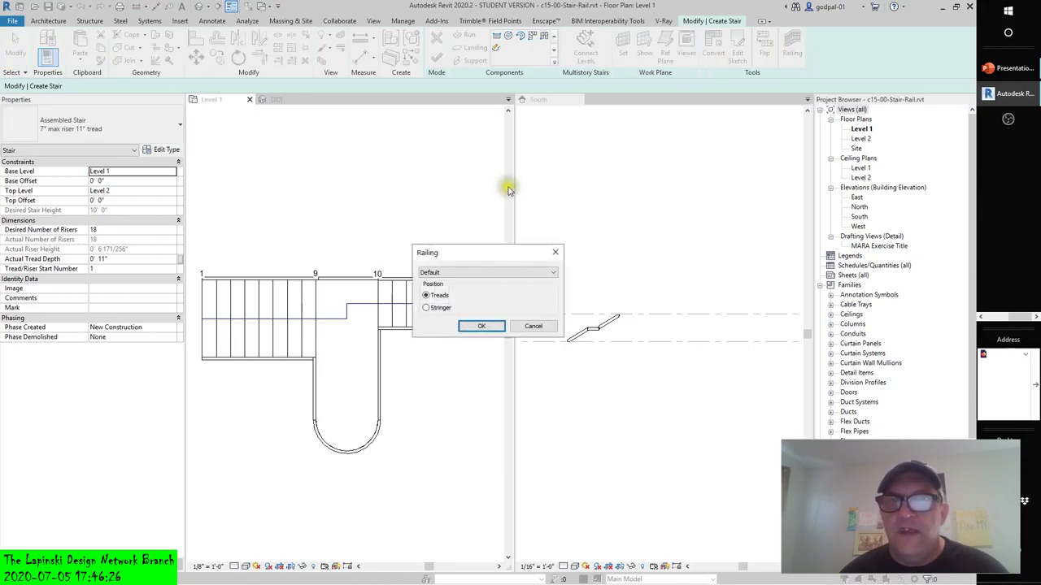
left_click(447, 275)
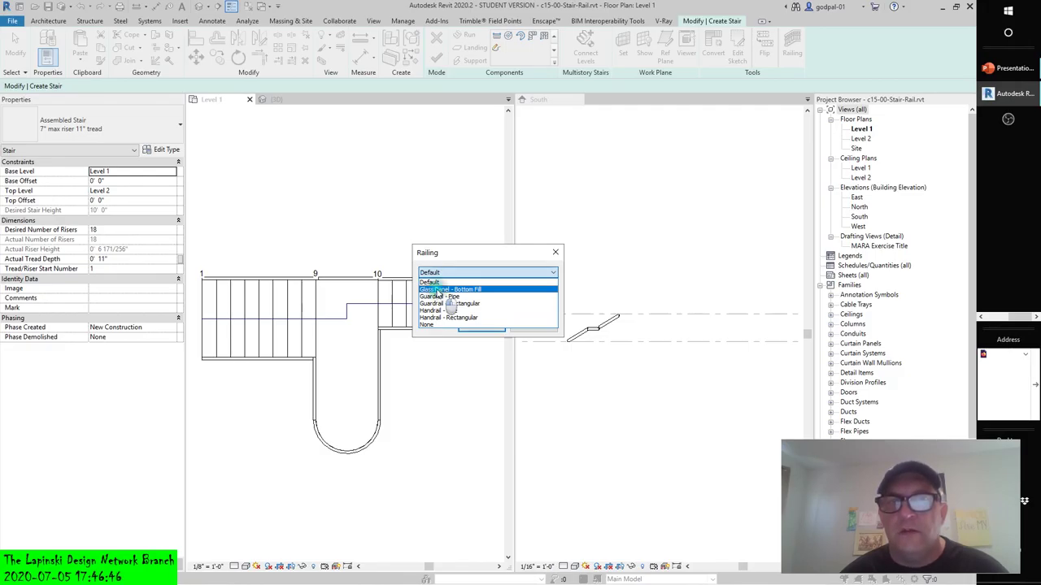
left_click(439, 290)
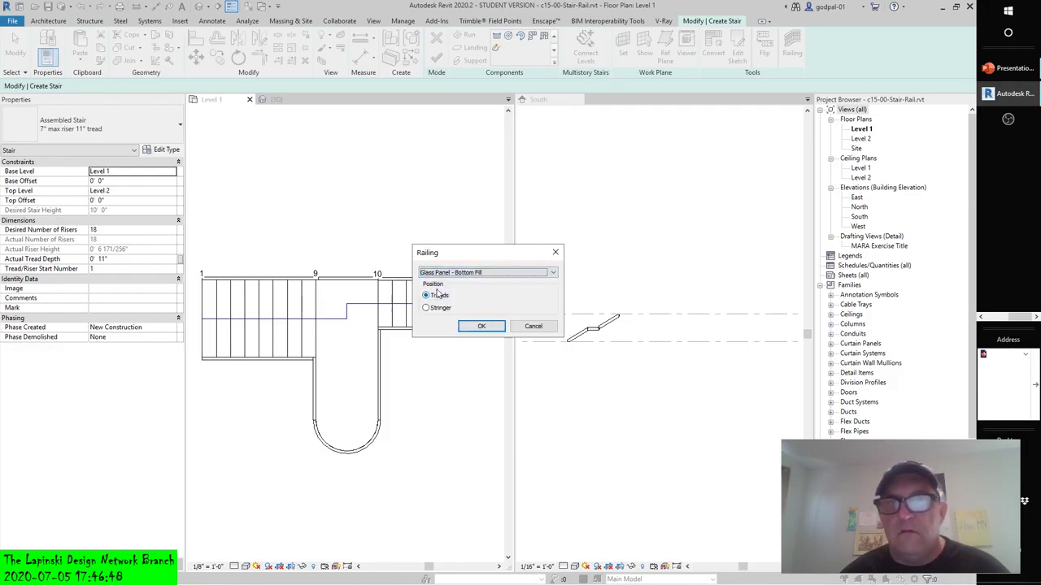
left_click(478, 326)
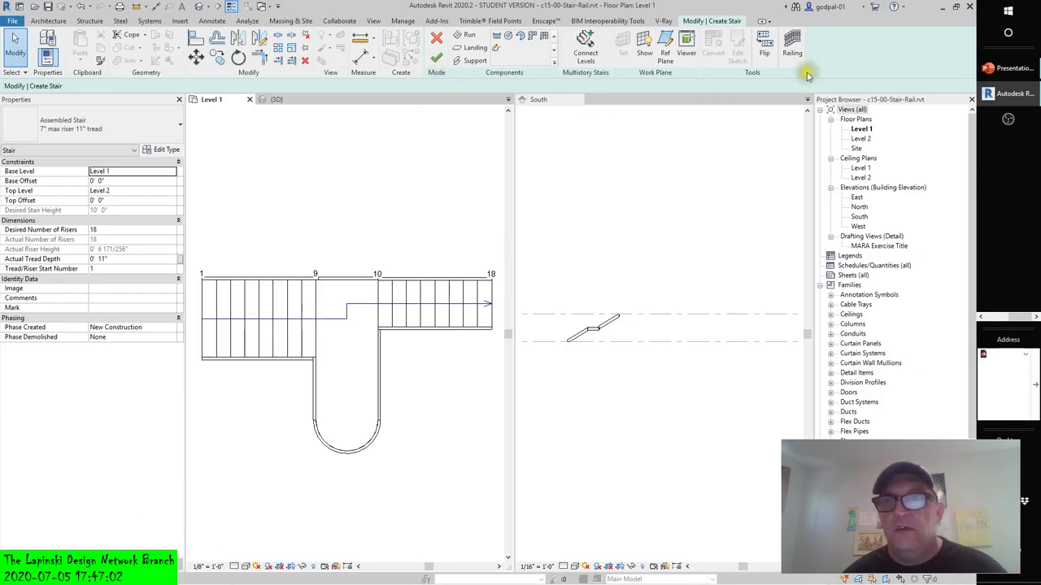
left_click(793, 45)
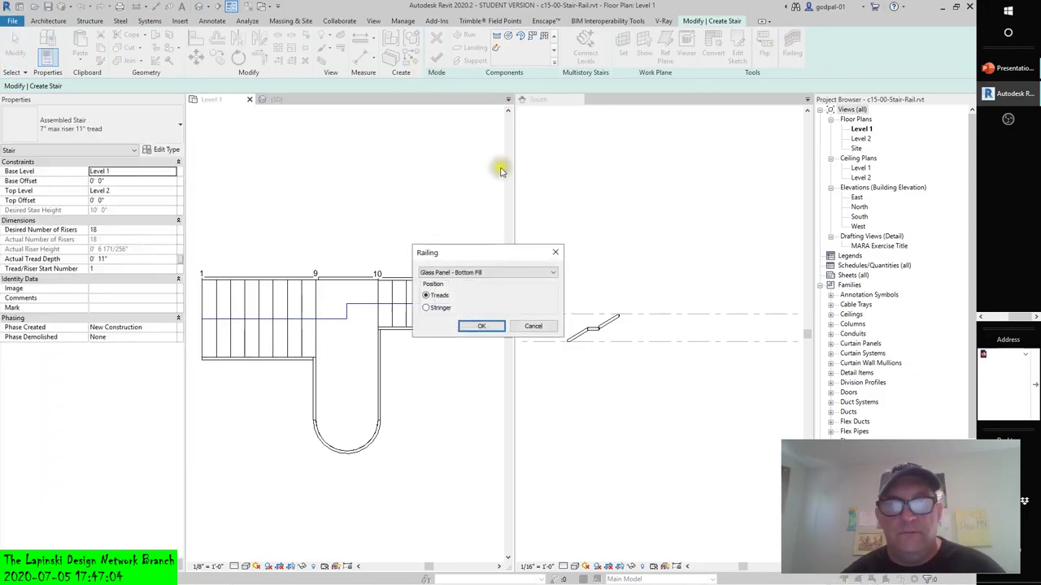
left_click(478, 328)
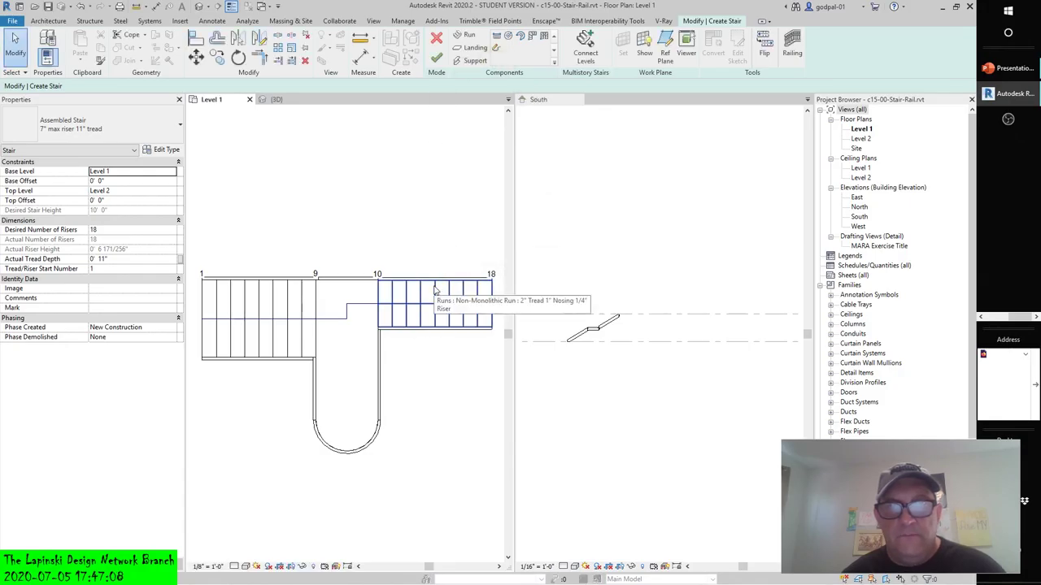
Select the whole stair, runs and landing, and finish the stair edit.
key("Tab")
left_click(433, 286)
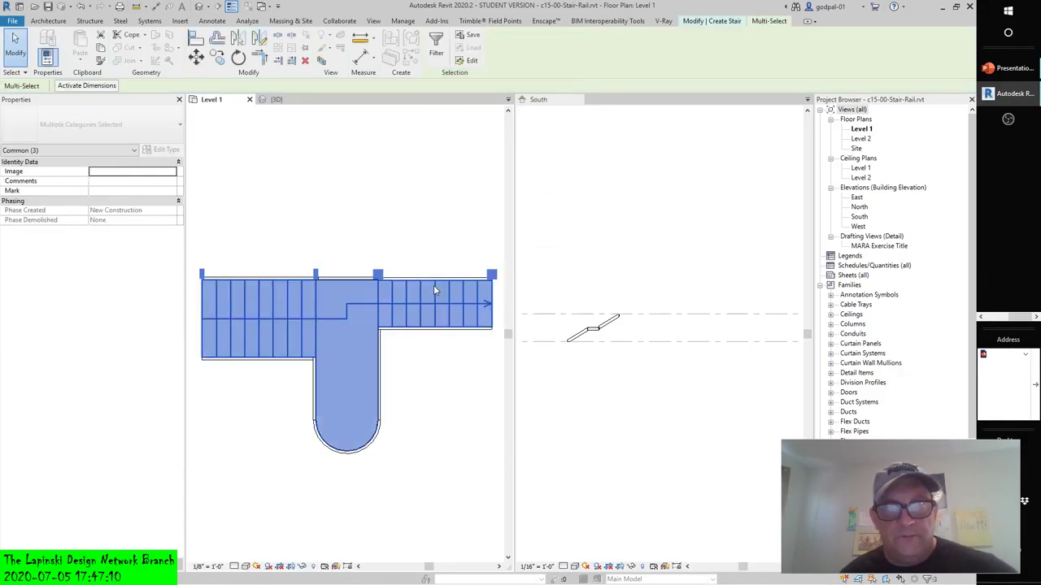
scroll(412, 219, "down", 2)
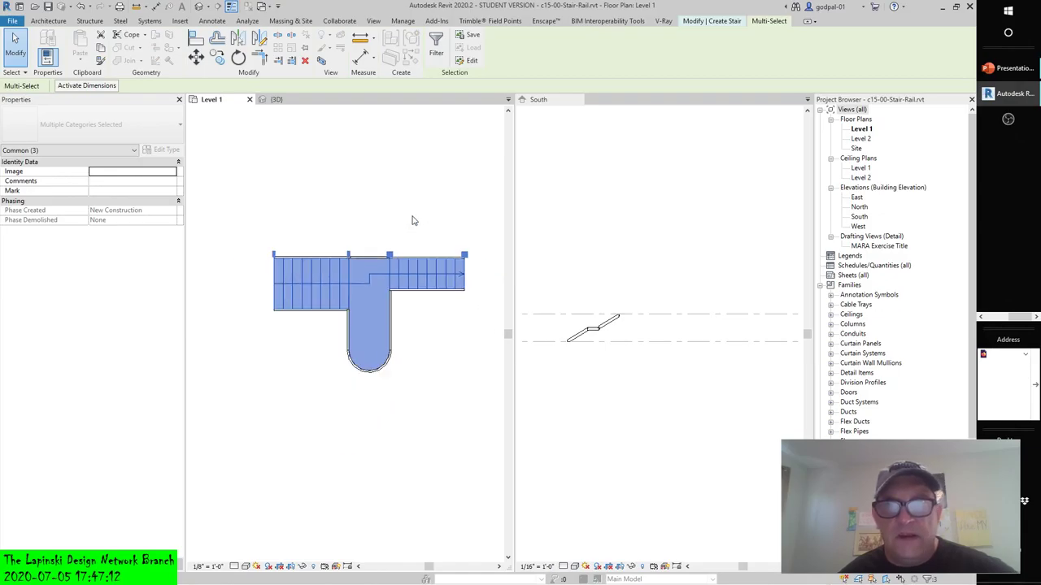
left_click(711, 21)
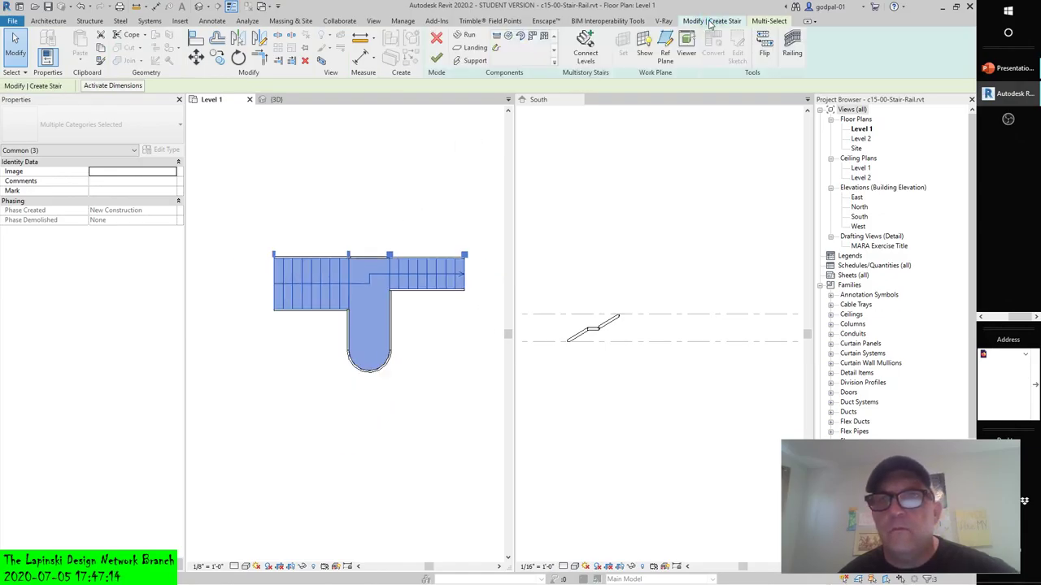
left_click(436, 58)
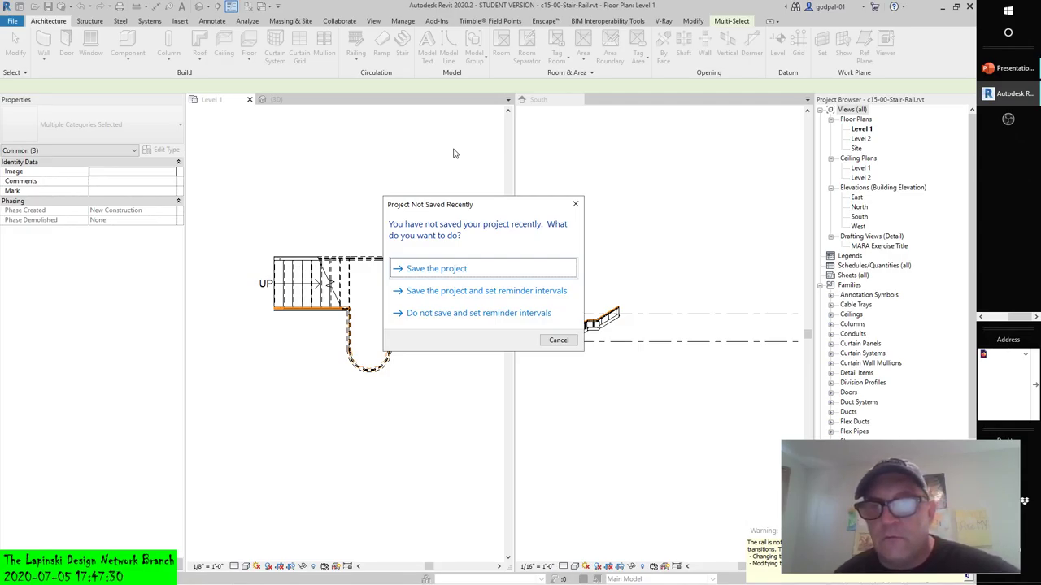
Dismiss the save reminder twice and orbit the reference stair's 3D view around its landing railings.
left_click(558, 341)
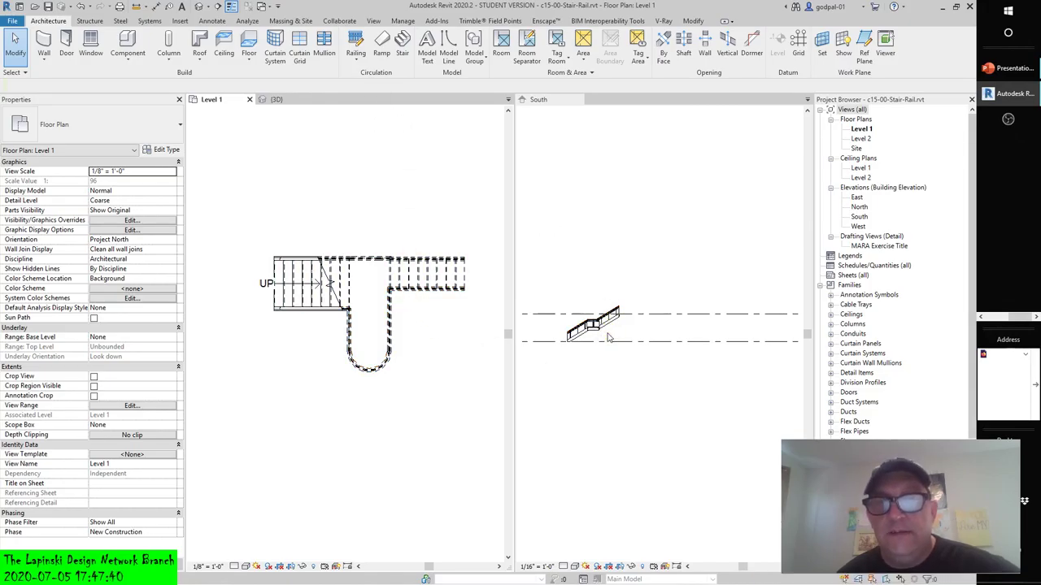
left_click(286, 104)
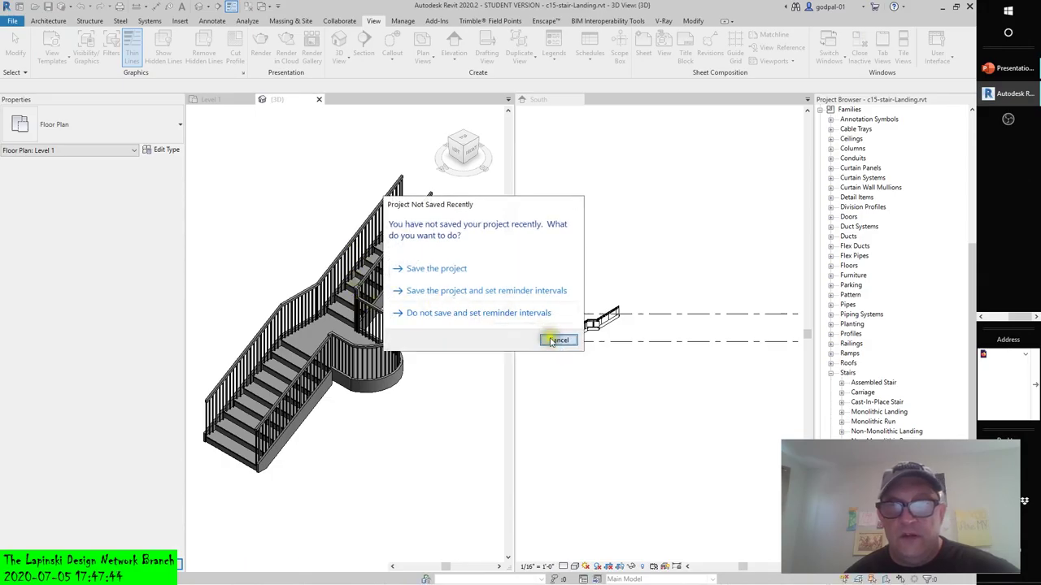
left_click(558, 340)
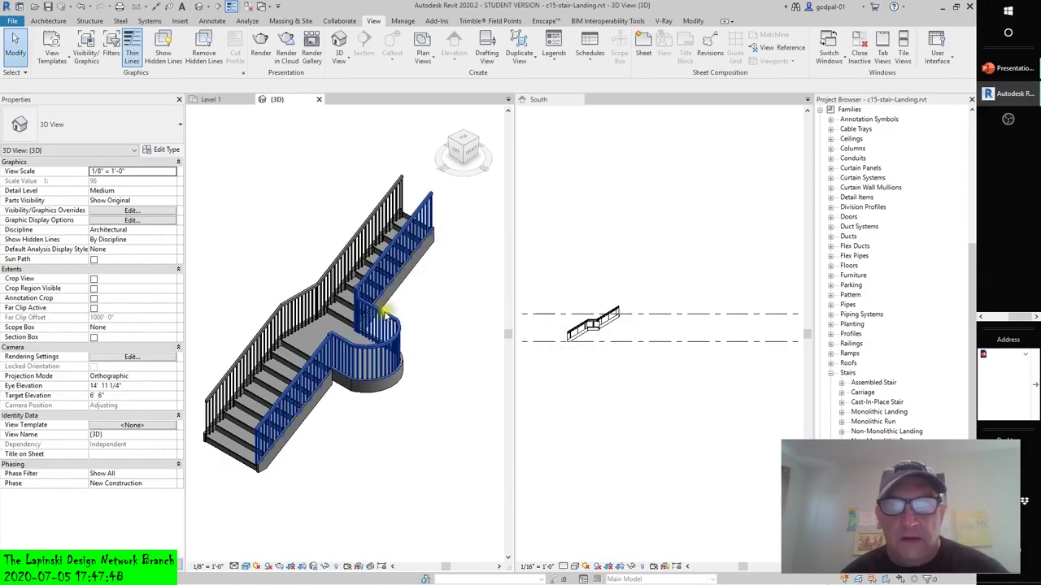
scroll(386, 282, "up", 4)
middle_click_drag(386, 282, 274, 149, "shift")
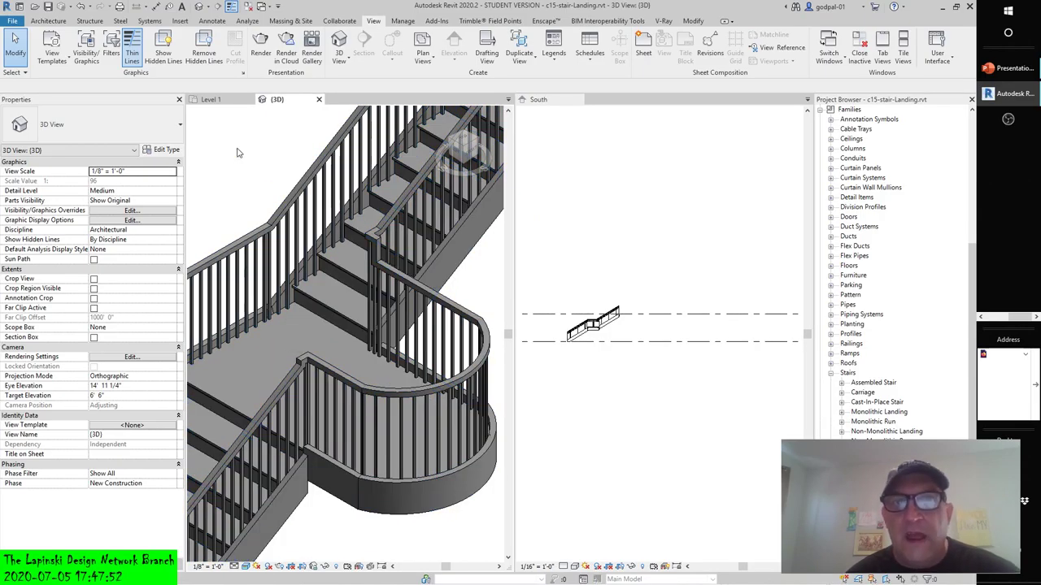
scroll(239, 151, "down", 7)
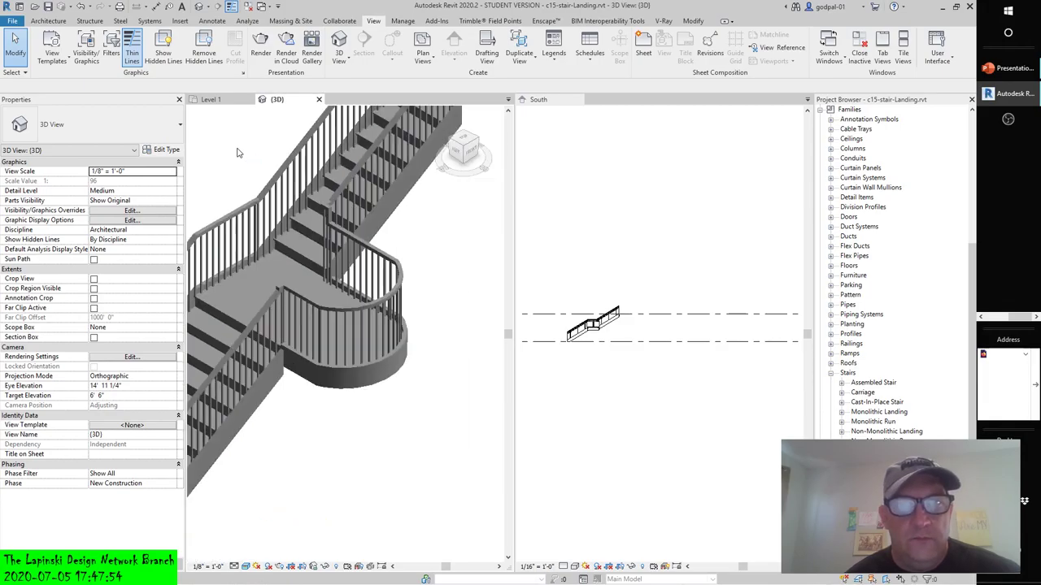
middle_click_drag(386, 361, 399, 426, "shift")
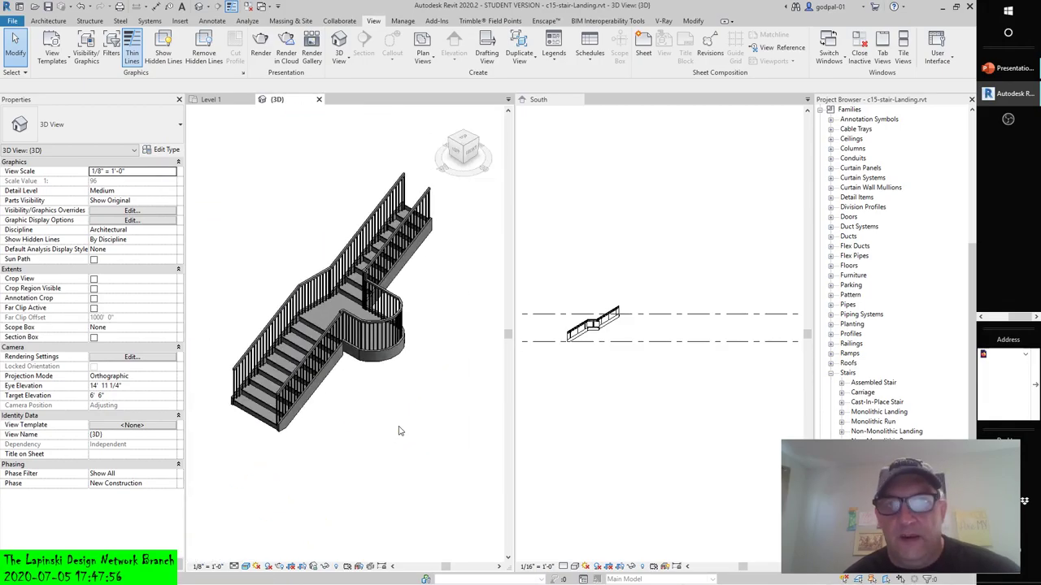
Open the default 3D view of the new stair.
left_click(226, 100)
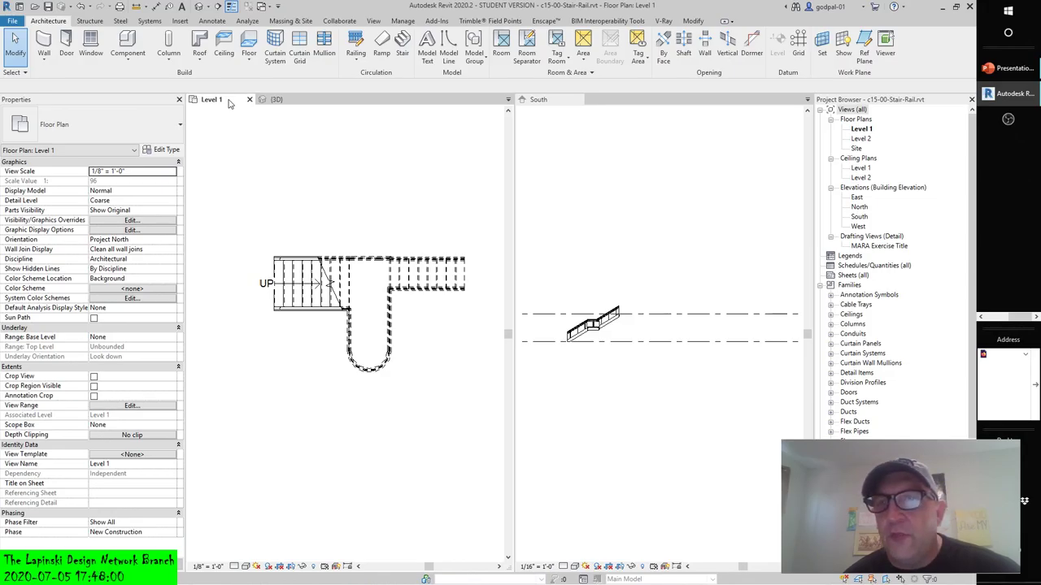
left_click(198, 5)
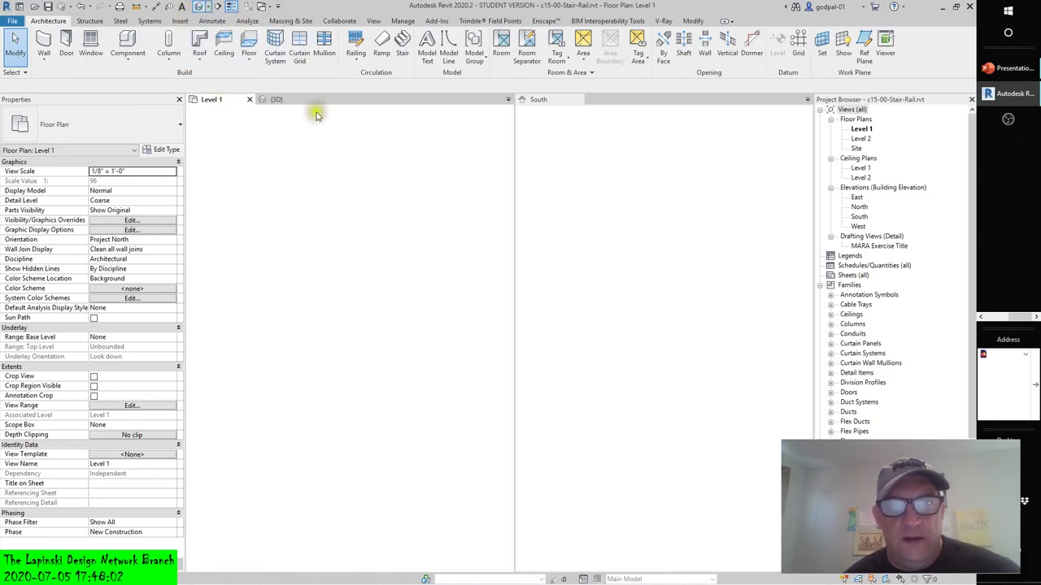
scroll(260, 299, "up", 5)
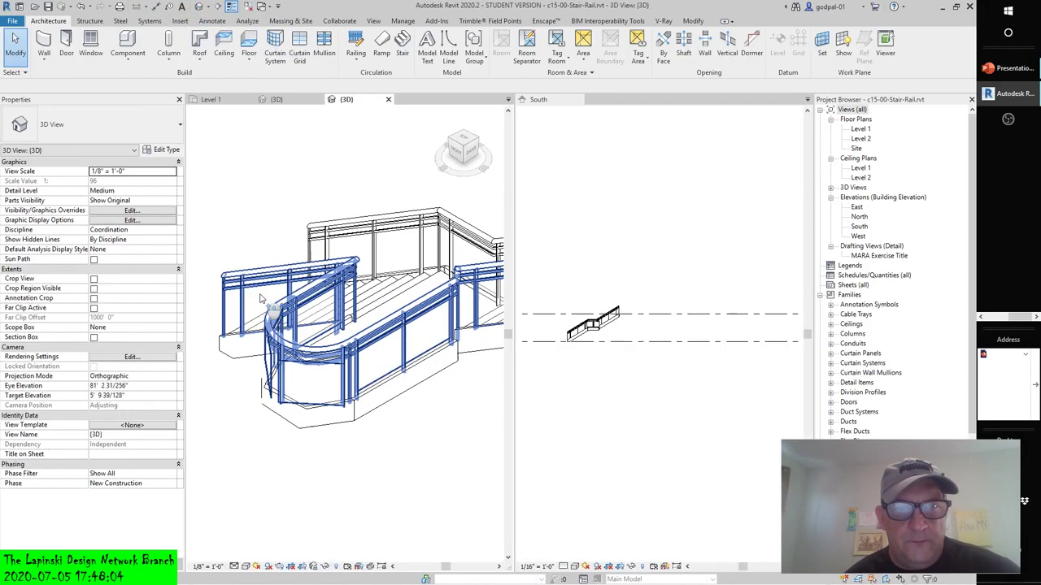
scroll(279, 301, "up", 2)
scroll(301, 390, "down", 1)
Switch the 3D view's visual style to Shaded and orbit to inspect the railings.
left_click(245, 566)
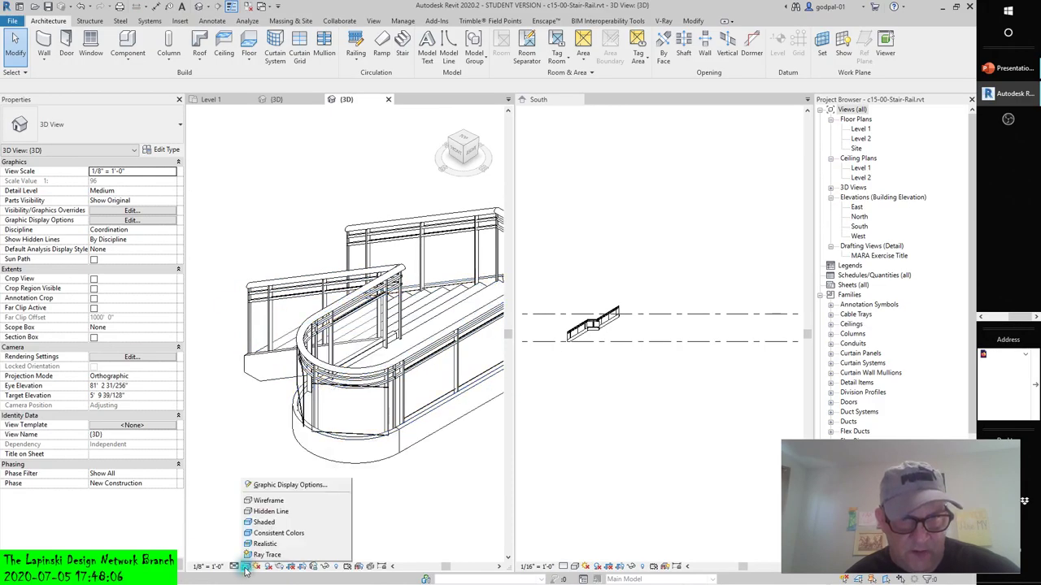
left_click(257, 544)
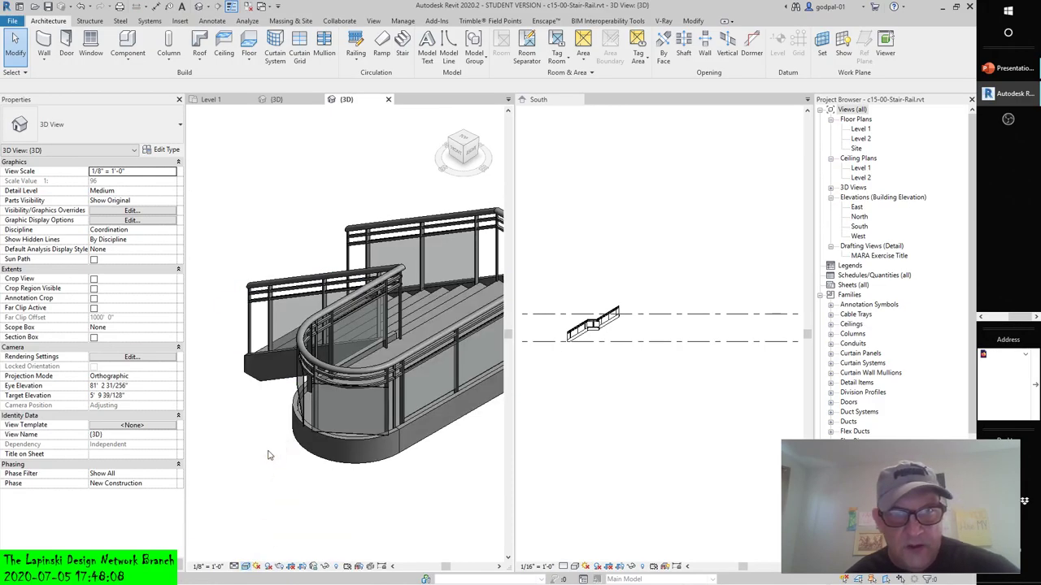
middle_click_drag(270, 348, 353, 384, "shift")
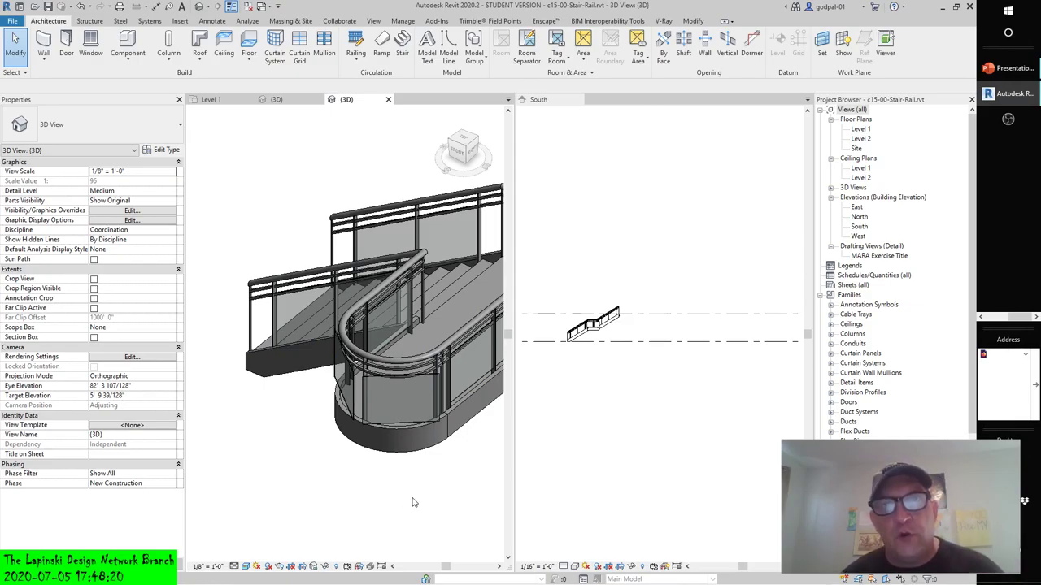
scroll(413, 500, "down", 2)
scroll(424, 488, "up", 6)
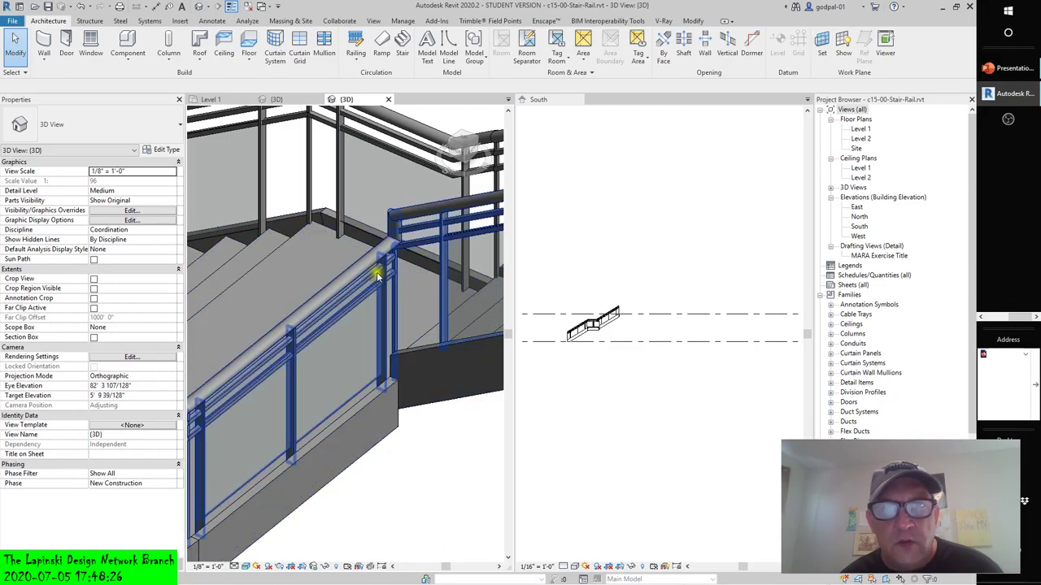
scroll(455, 515, "up", 1)
scroll(455, 516, "down", 4)
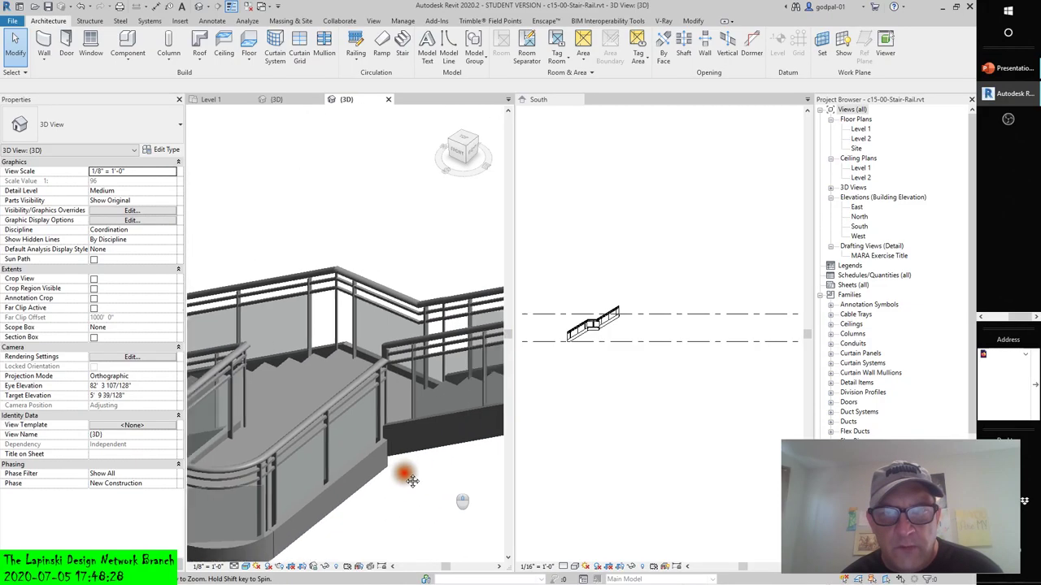
Change the upper railing from Glass Panel - Bottom Fill to Guardrail - Pipe.
left_click(394, 306)
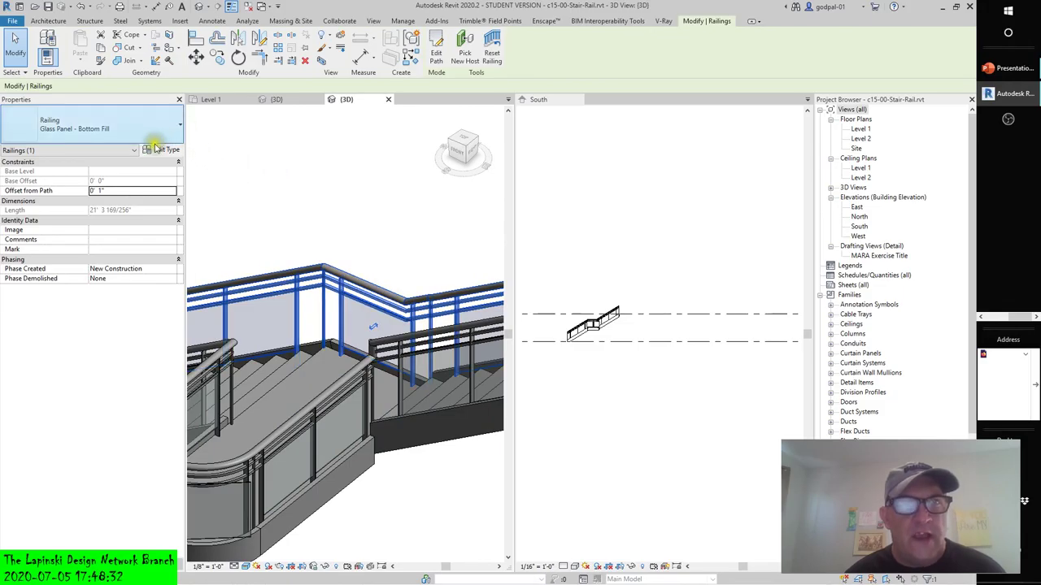
left_click(181, 126)
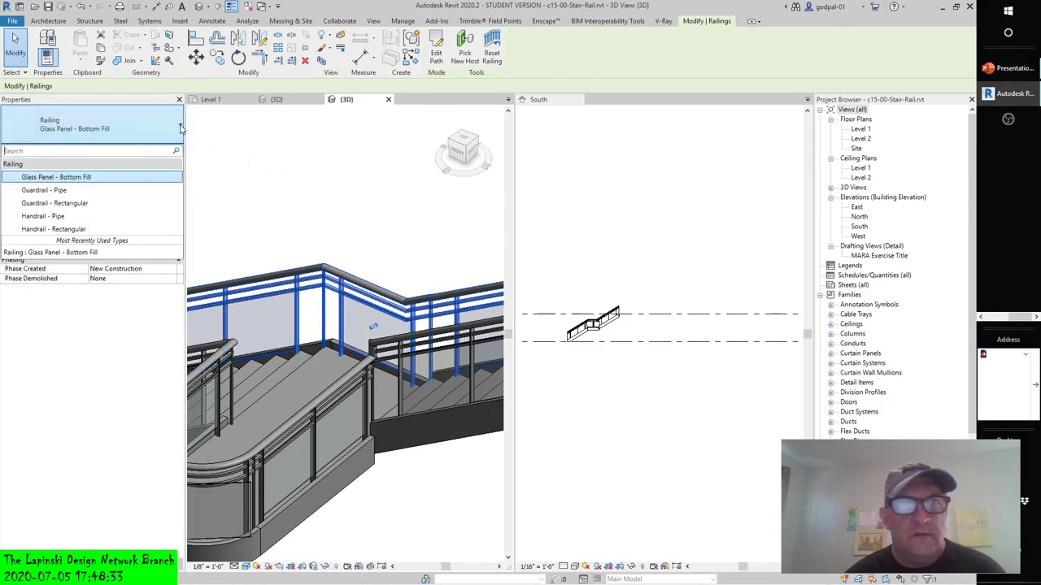
left_click(70, 192)
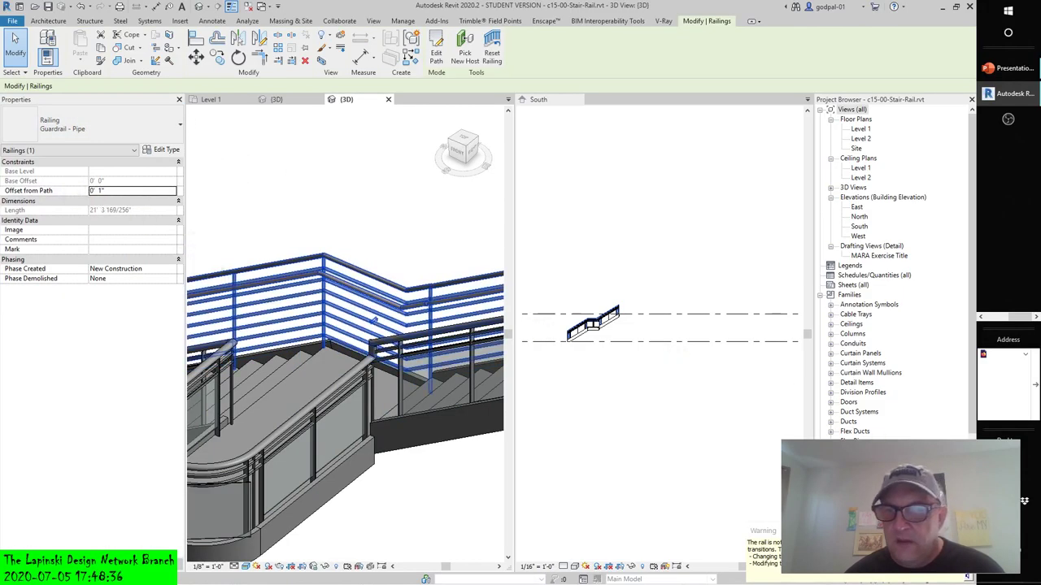
scroll(374, 317, "down", 5)
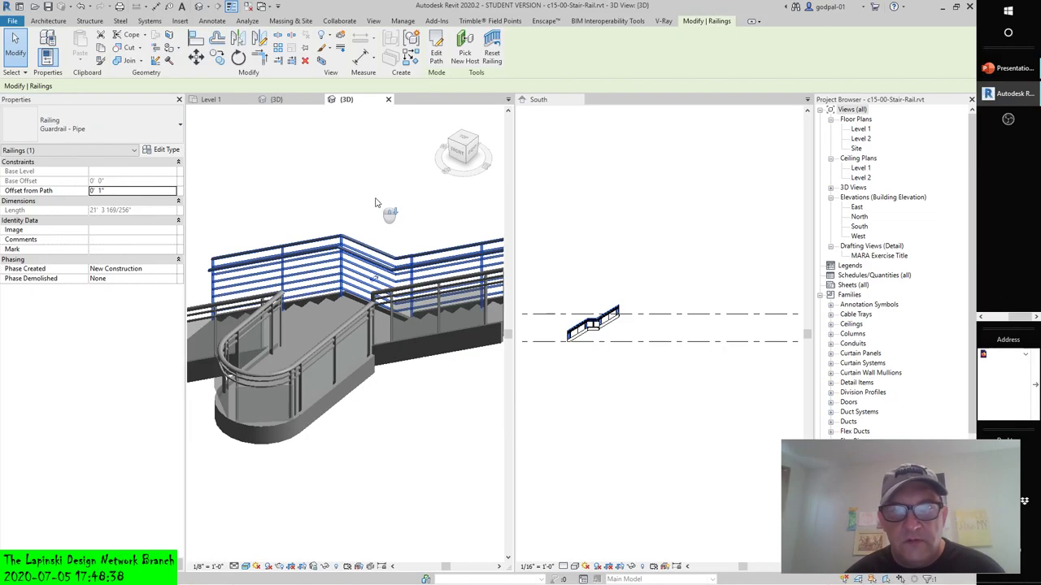
left_click(371, 339)
scroll(371, 252, "up", 6)
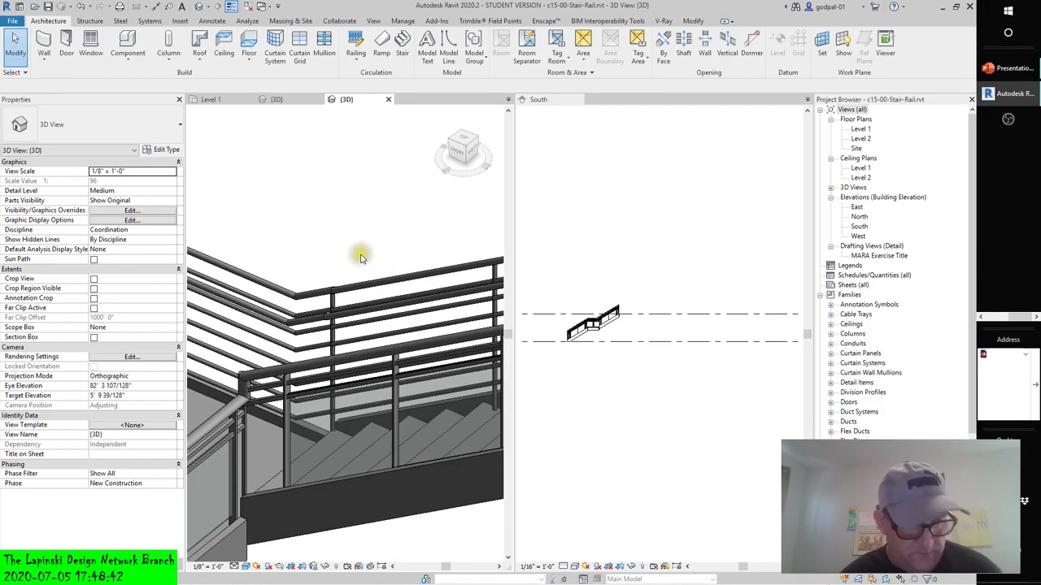
mouse_move(360, 251)
middle_mouse_down("shift")
mouse_move(360, 274)
mouse_move(330, 305)
mouse_move(344, 251)
middle_mouse_up("shift")
scroll(343, 251, "down", 5)
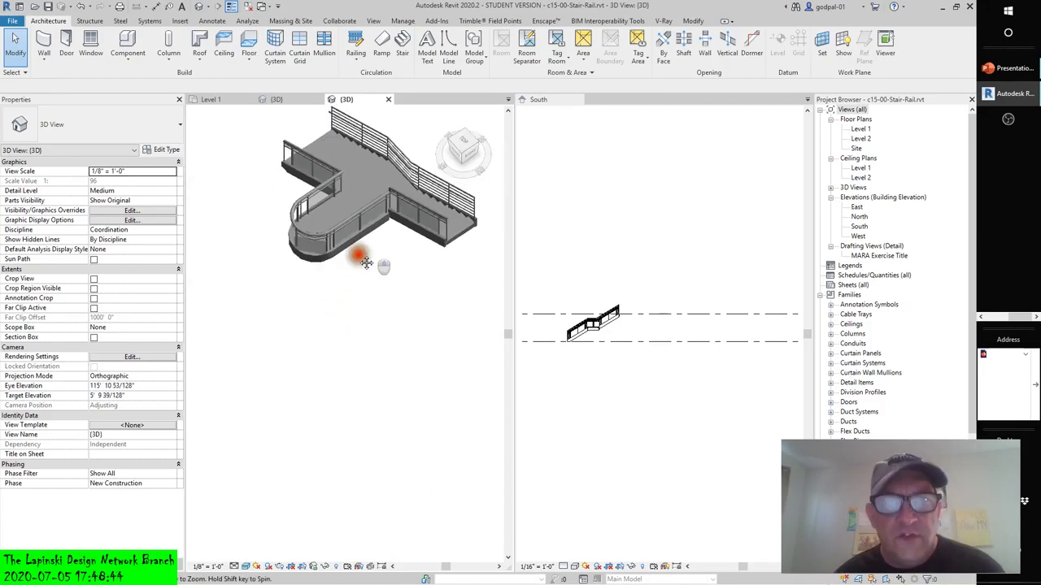
mouse_move(318, 407)
middle_mouse_down("shift")
mouse_move(337, 395)
mouse_move(329, 410)
middle_mouse_up("shift")
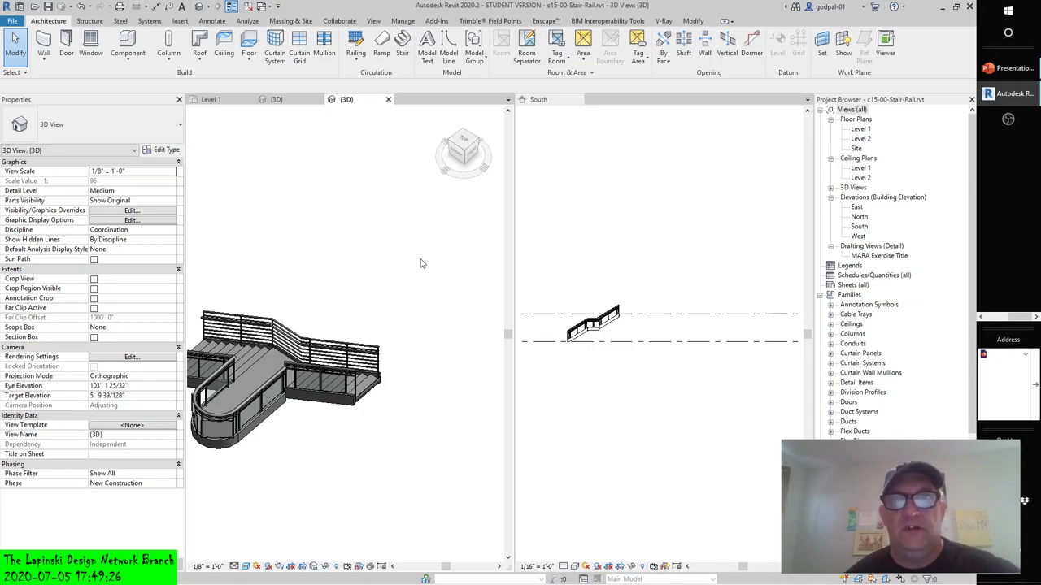
left_click_drag(454, 154, 458, 156)
Set the 3D view to the ViewCube's Front face and frame the stair railing.
left_click(458, 156)
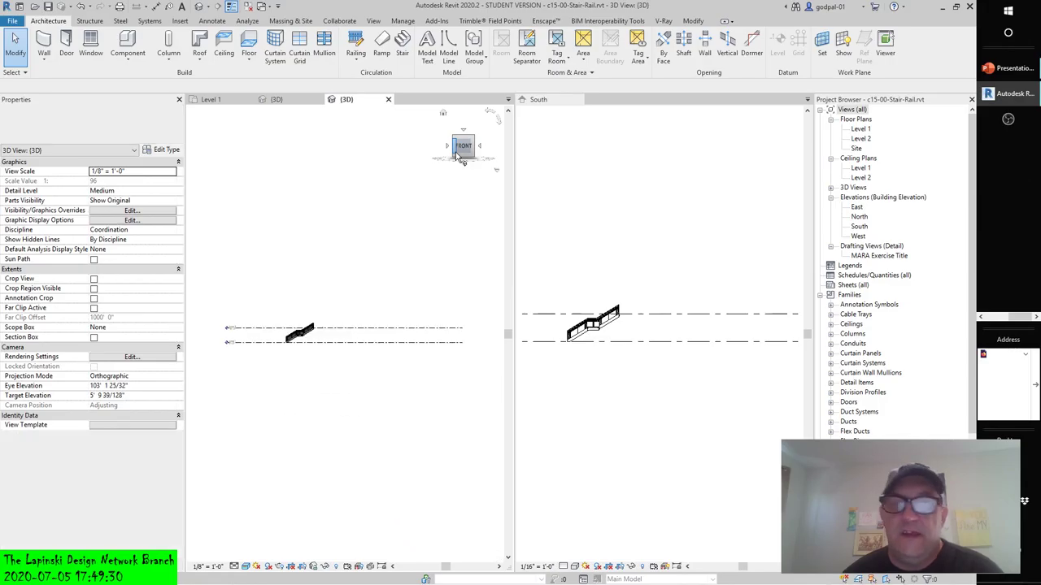
scroll(293, 341, "up", 6)
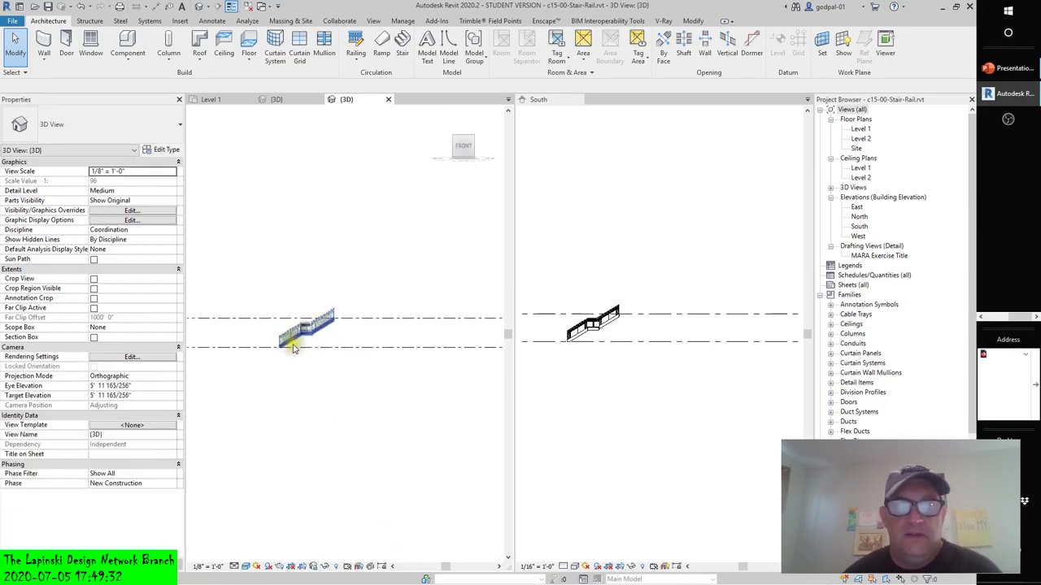
scroll(362, 370, "up", 4)
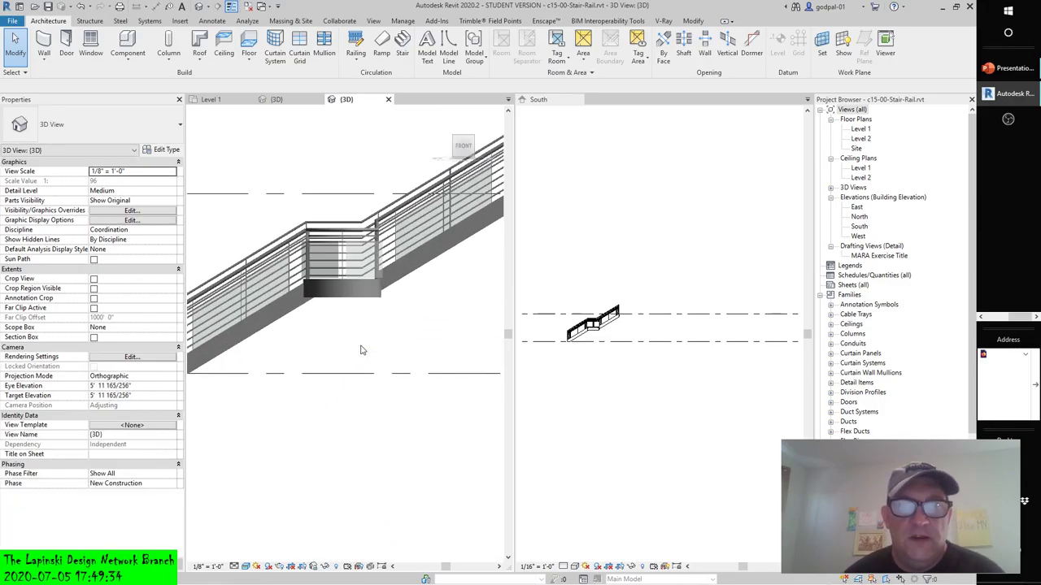
scroll(366, 366, "up", 1)
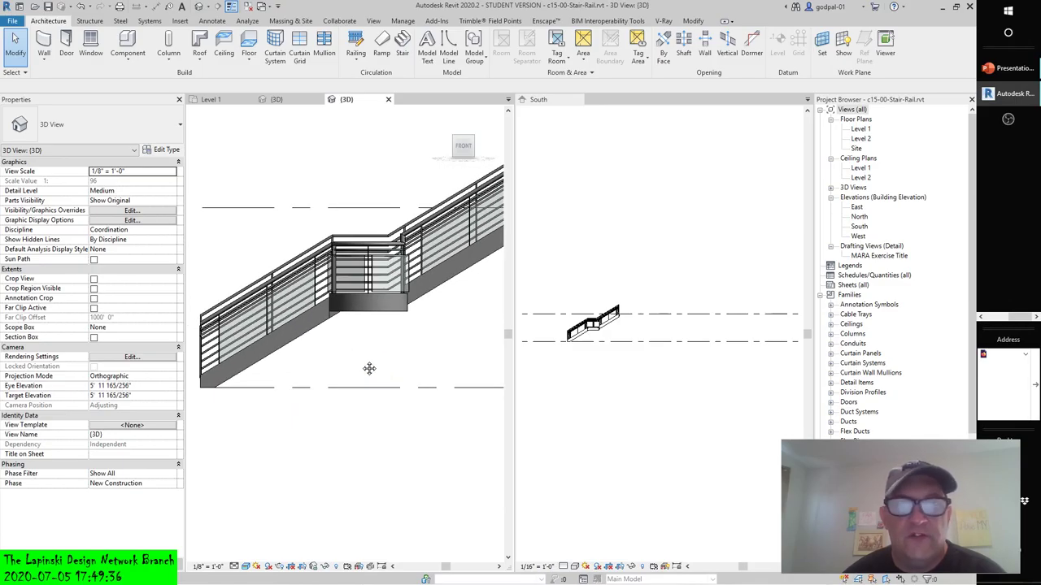
middle_click_drag(370, 364, 334, 391)
scroll(375, 377, "down", 3)
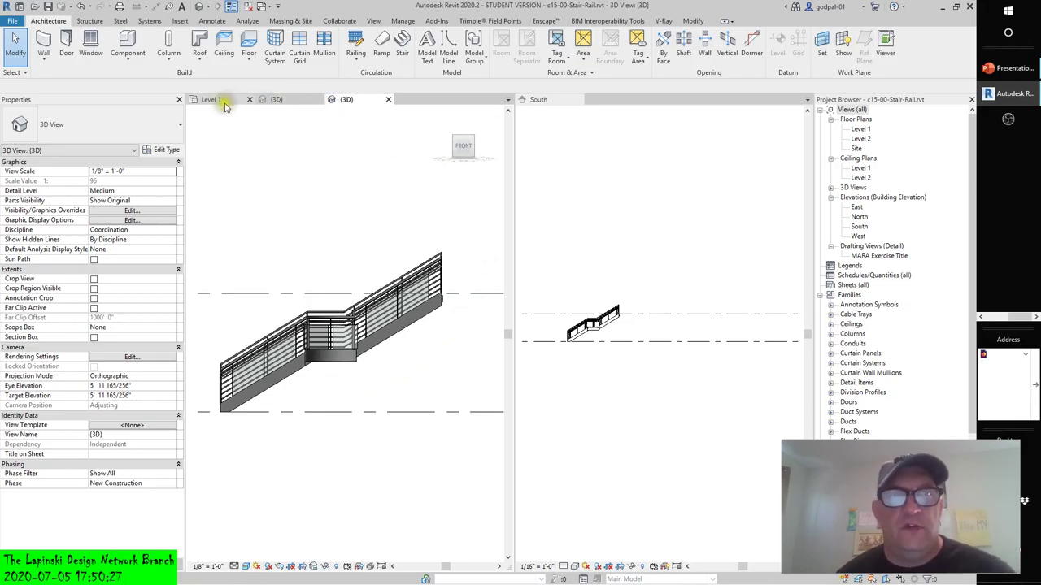
Switch to the c15-stair-Landing project and open the Level 1 floor plan centred on the stair.
left_click(289, 102)
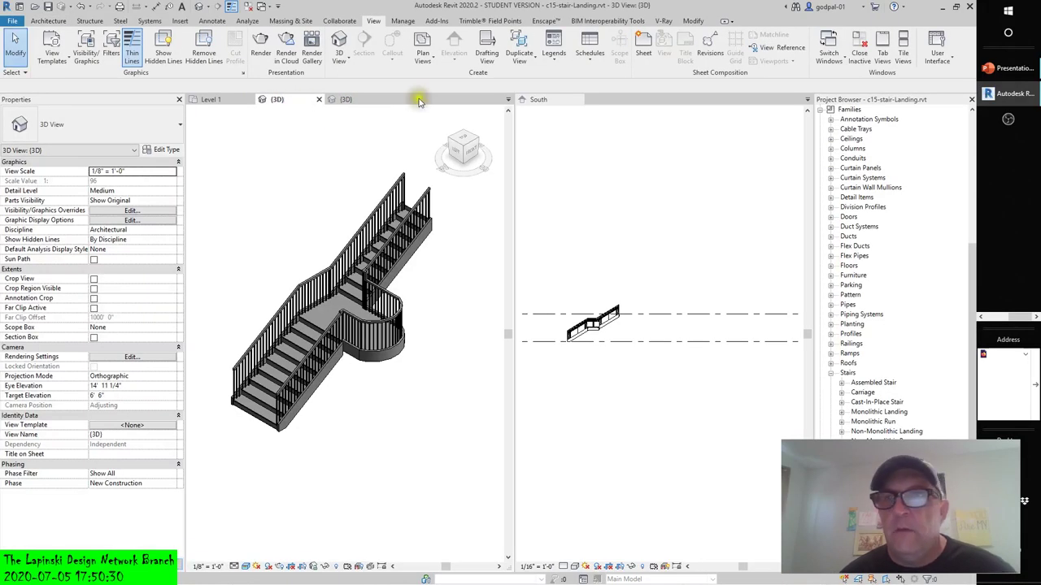
left_click_drag(972, 305, 973, 122)
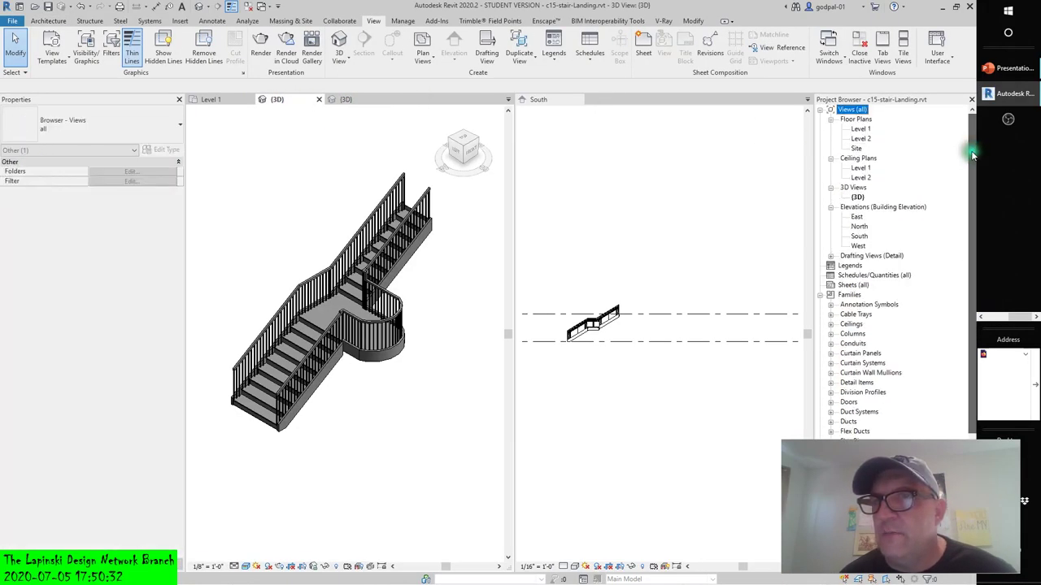
left_click(859, 130)
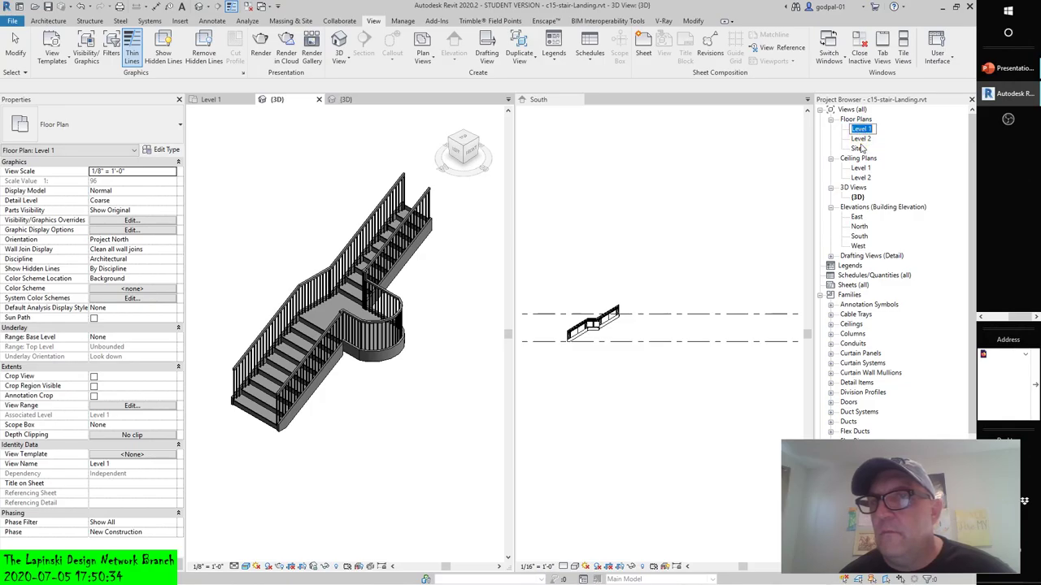
left_click_drag(861, 139, 794, 138)
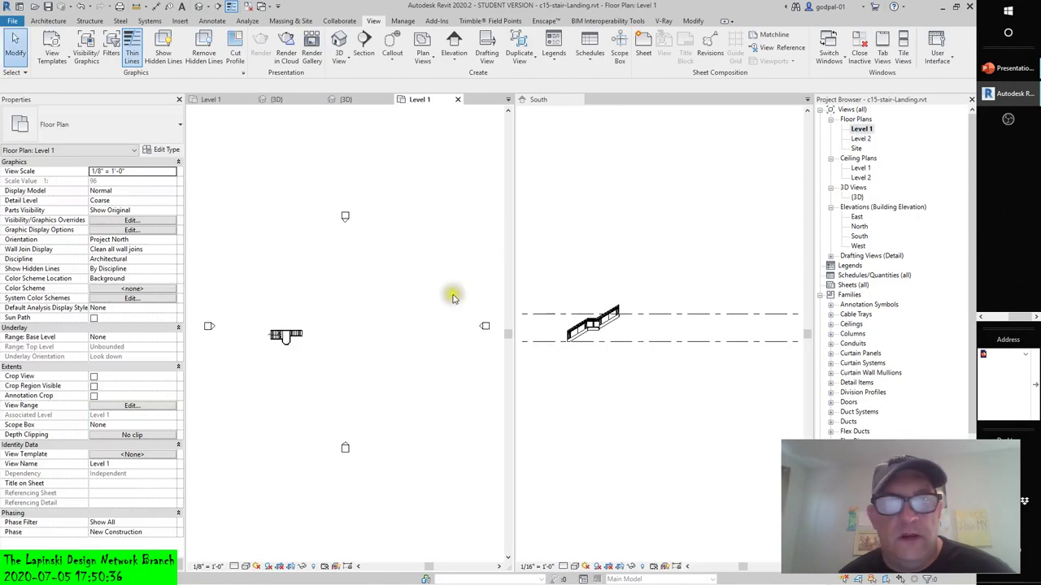
scroll(325, 386, "up", 4)
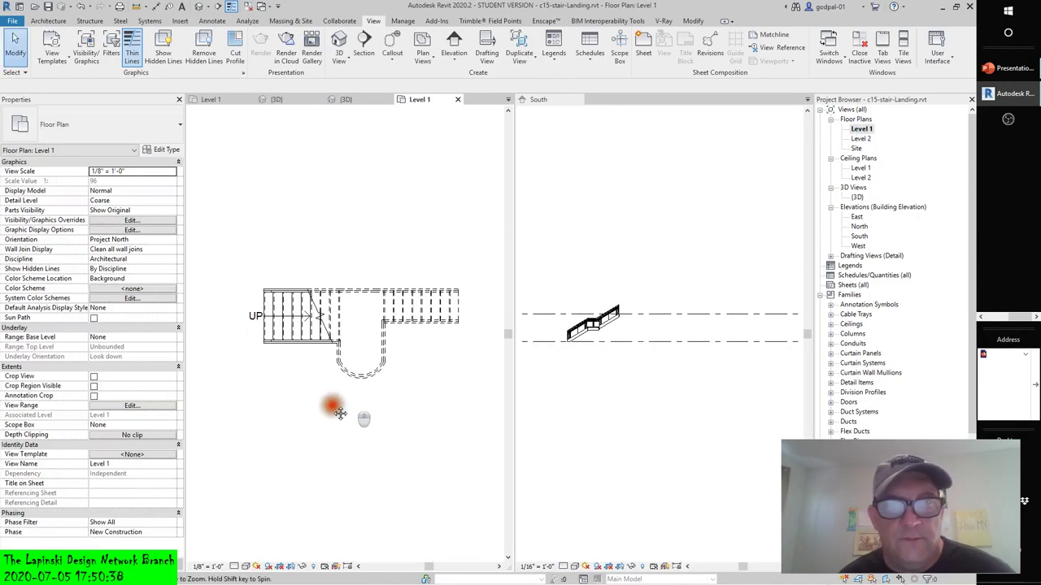
middle_click_drag(335, 389, 319, 395)
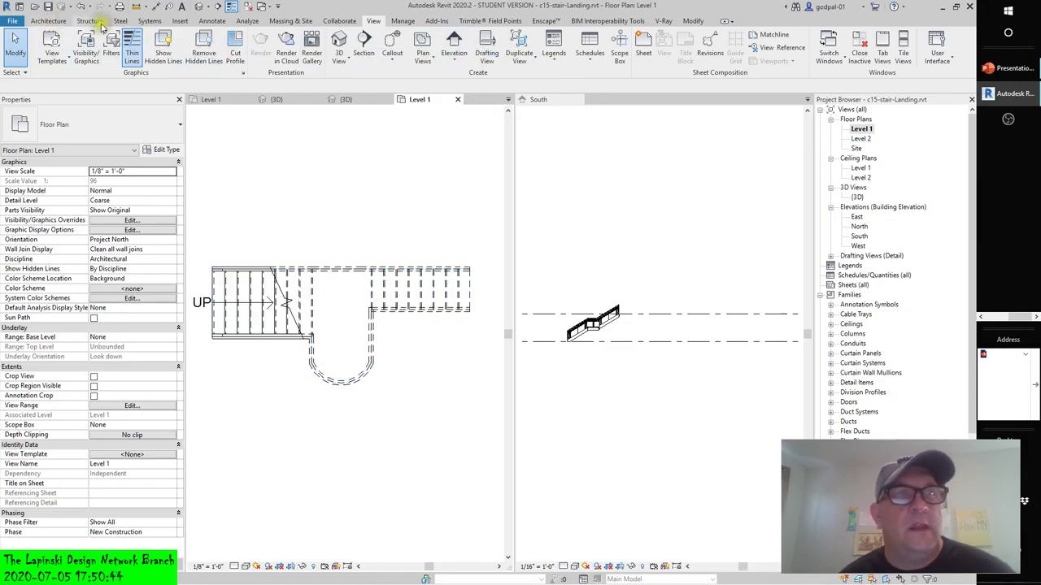
left_click(211, 22)
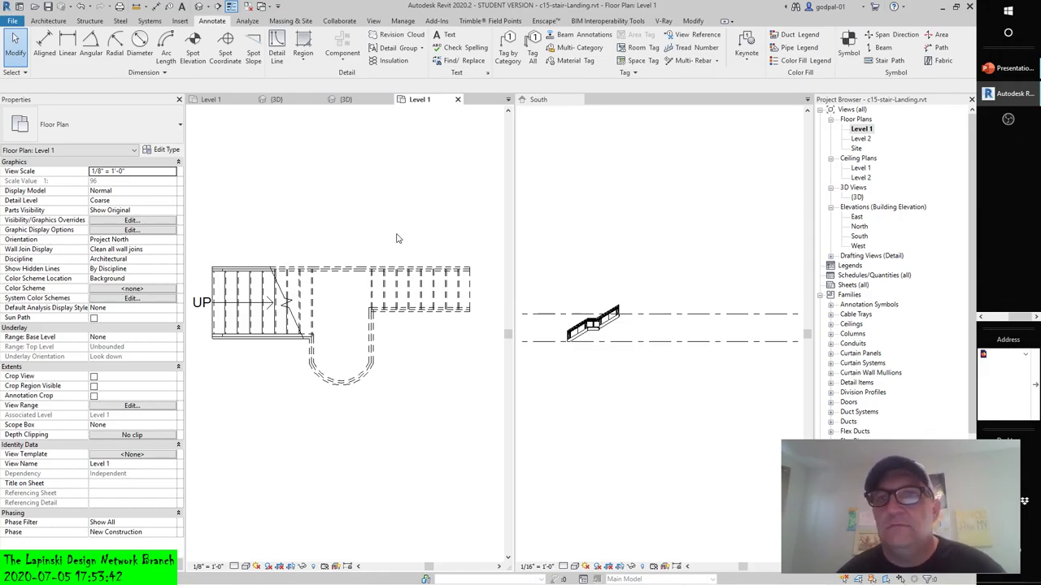
Shift the Level 1 stair plan slightly right and down in the view.
middle_click_drag(367, 227, 371, 229)
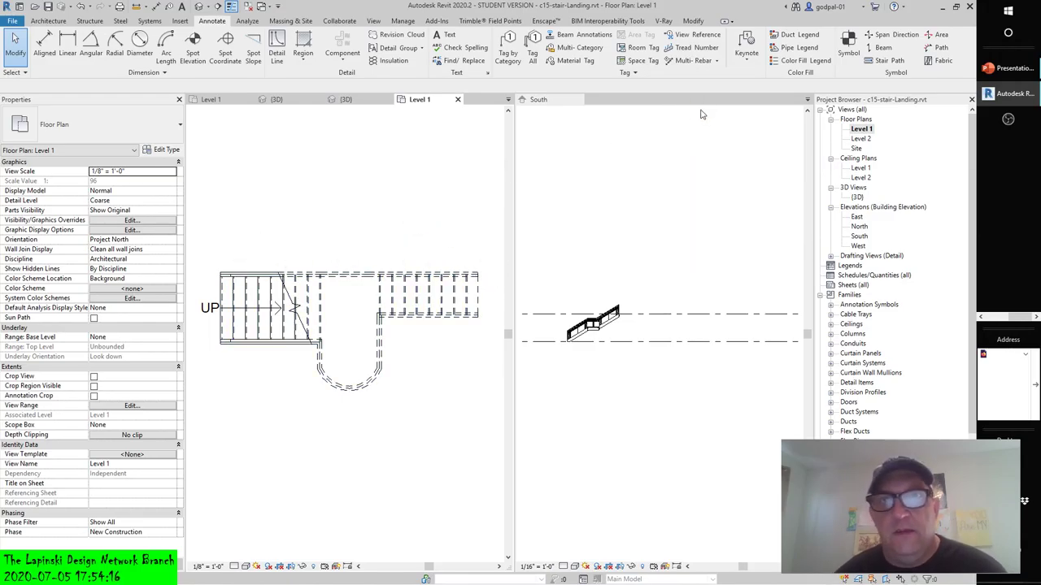
Add Tread Number riser numbers 1–18 along the left and right stair runs.
left_click(692, 47)
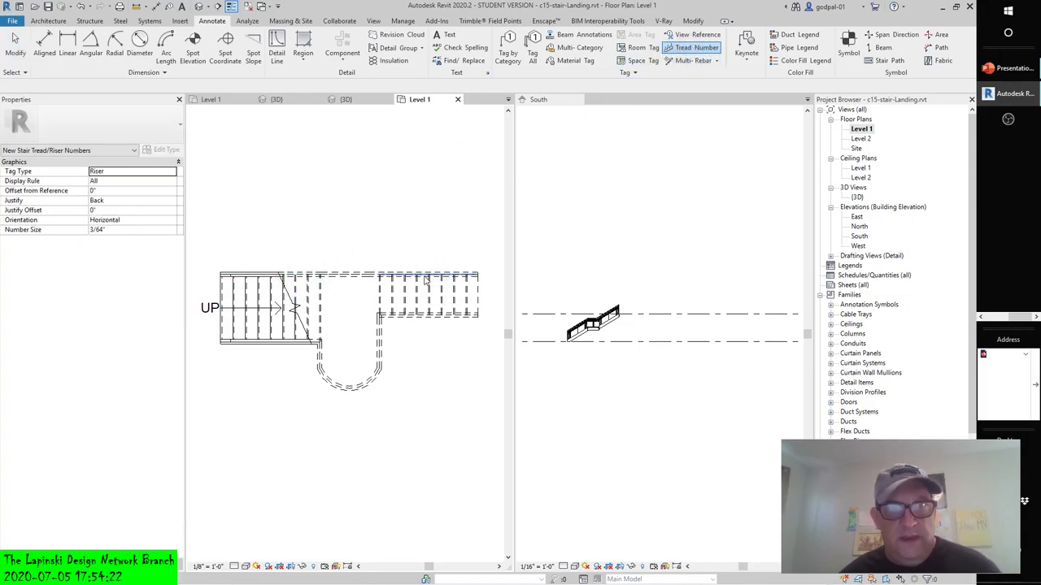
left_click(244, 275)
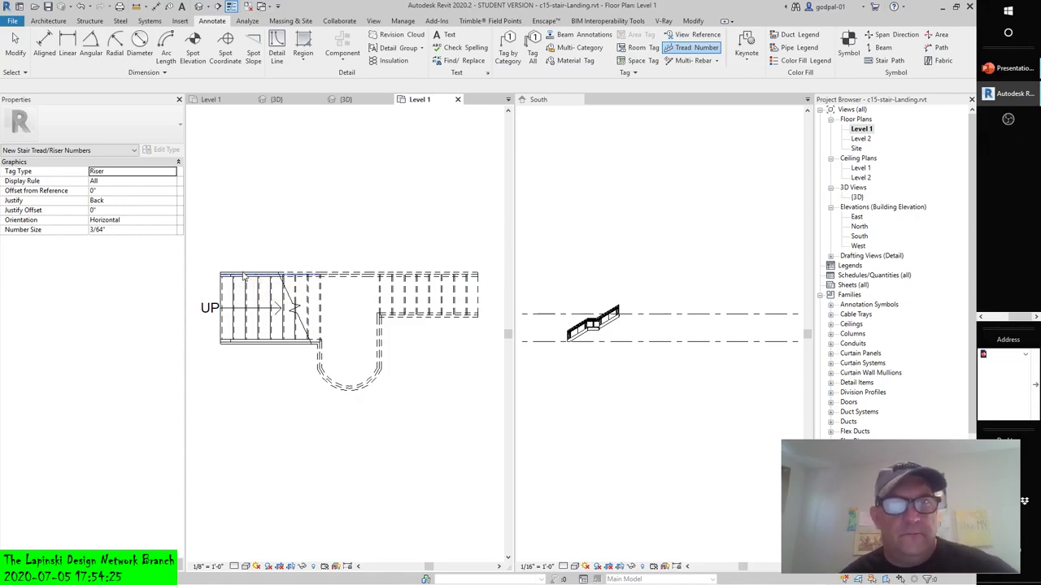
left_click(404, 273)
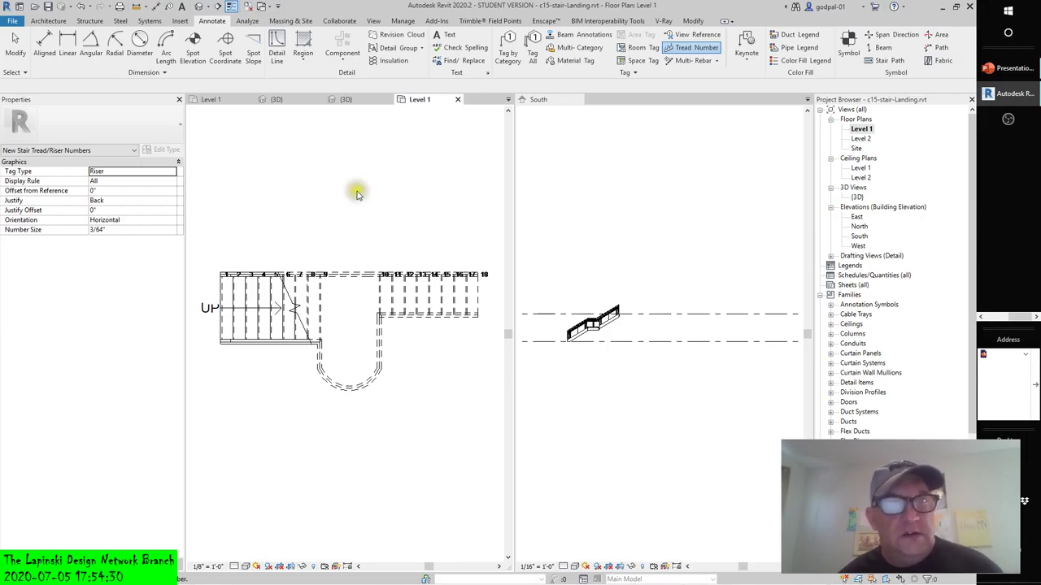
Place two text notes reading '1' and '2' above the stair.
left_click(452, 35)
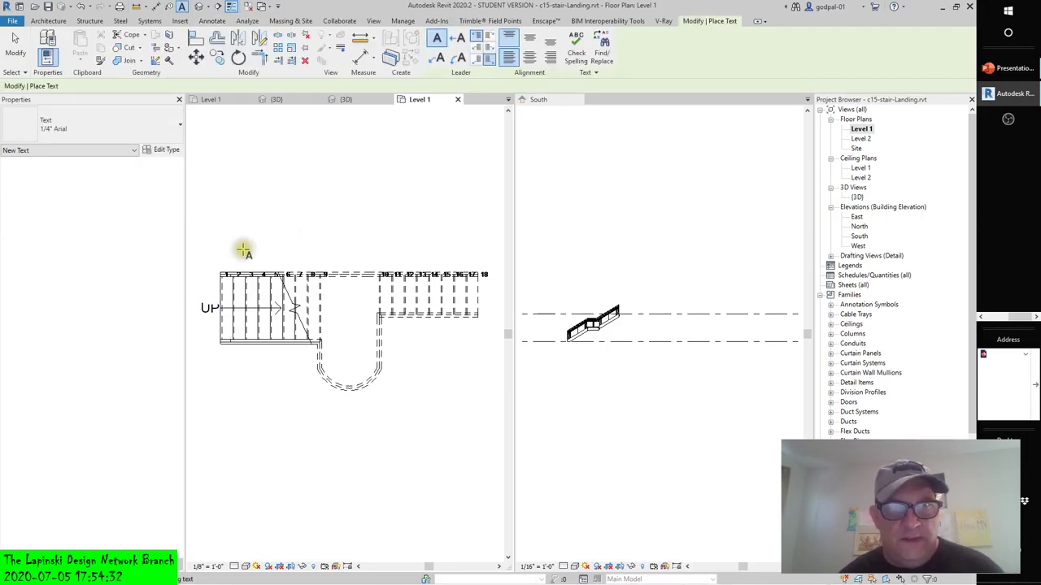
left_click(218, 249)
type("1")
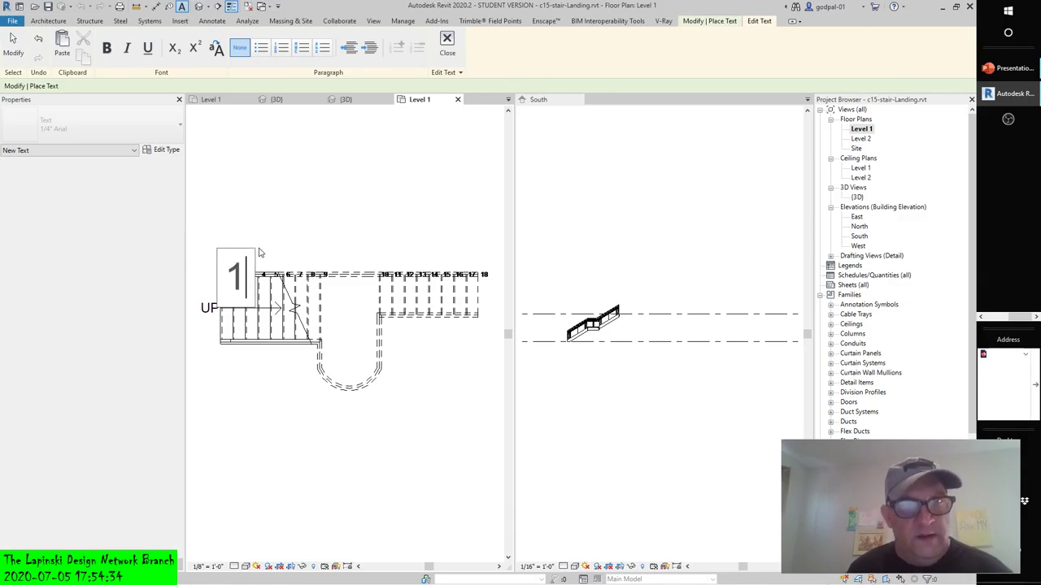
left_click(318, 171)
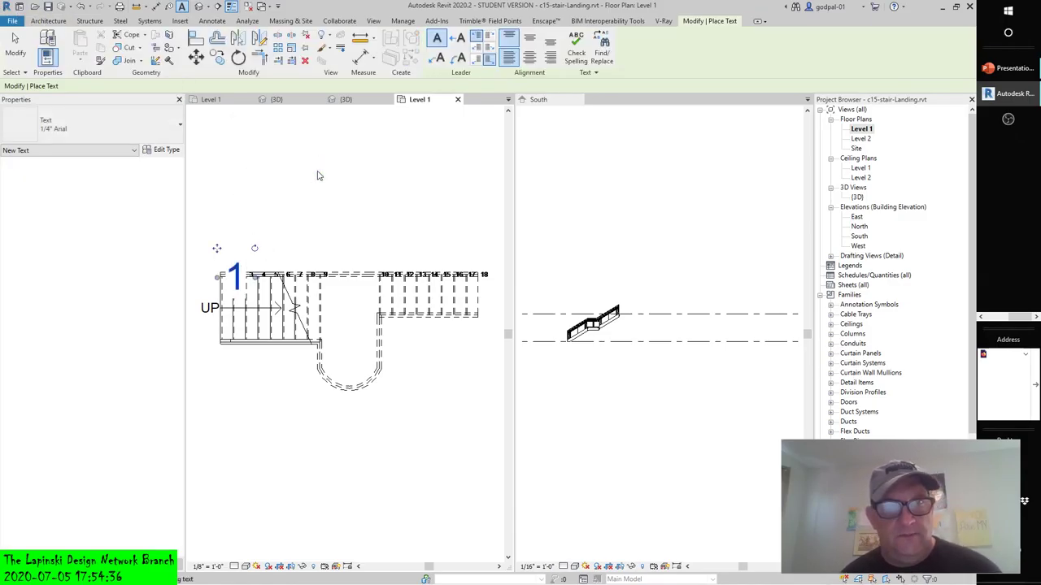
left_click(277, 262)
type("2")
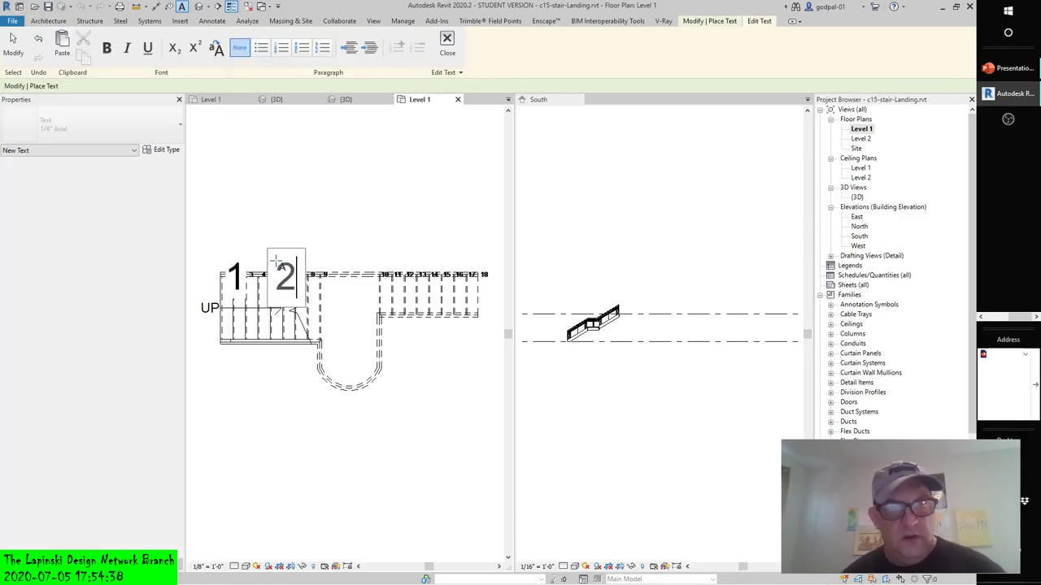
left_click(366, 255)
key("Escape")
key("Escape")
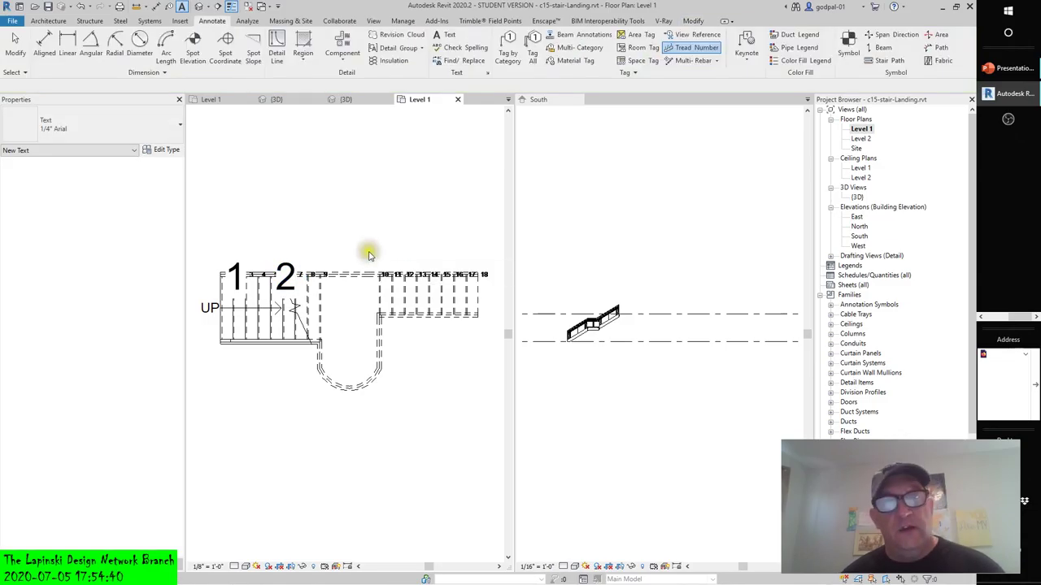
Edit the '1' text note so it reads '2'.
double_click(235, 268)
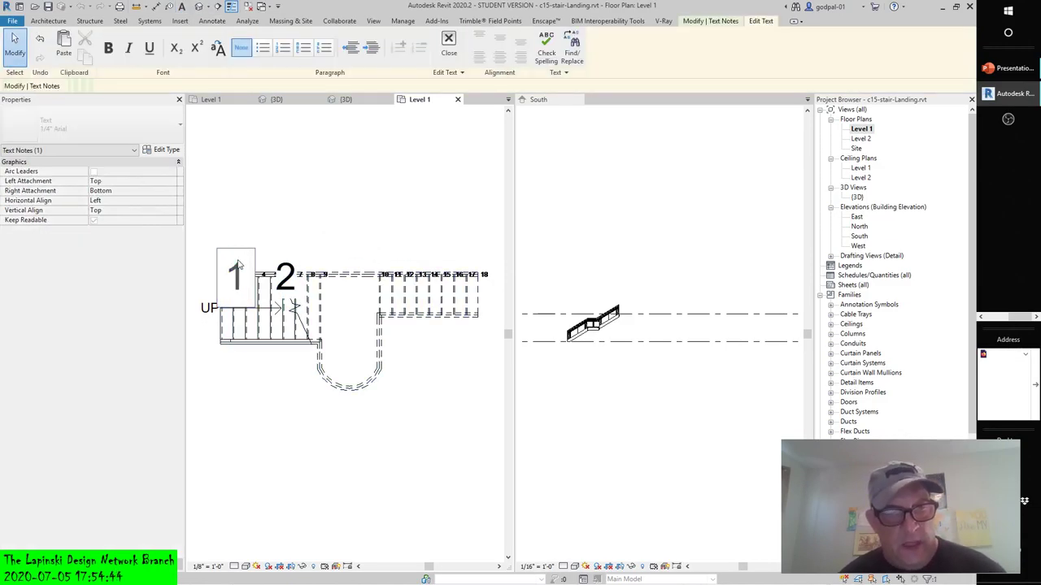
key("BackSpace")
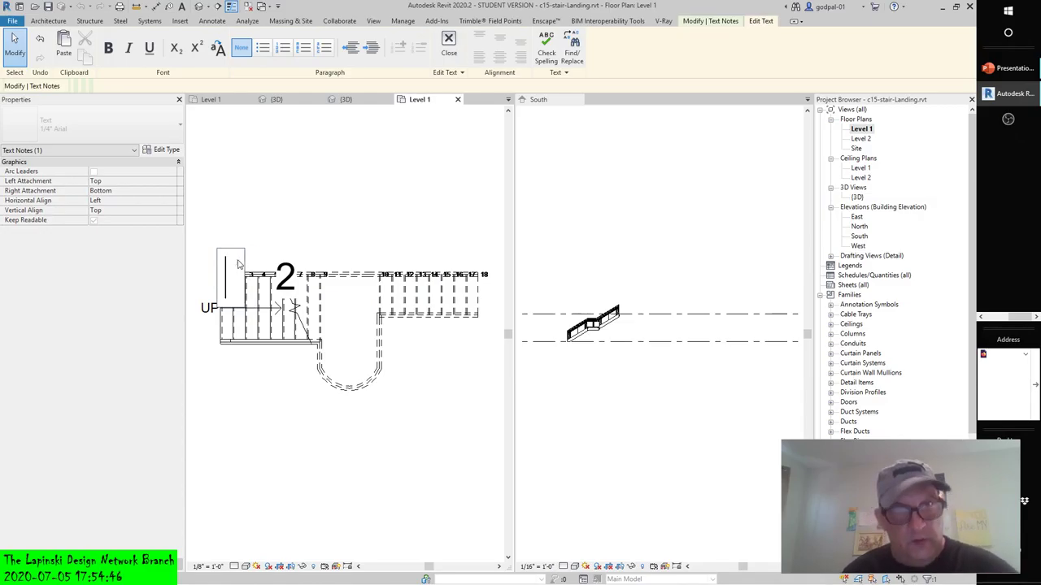
type("2")
left_click(303, 203)
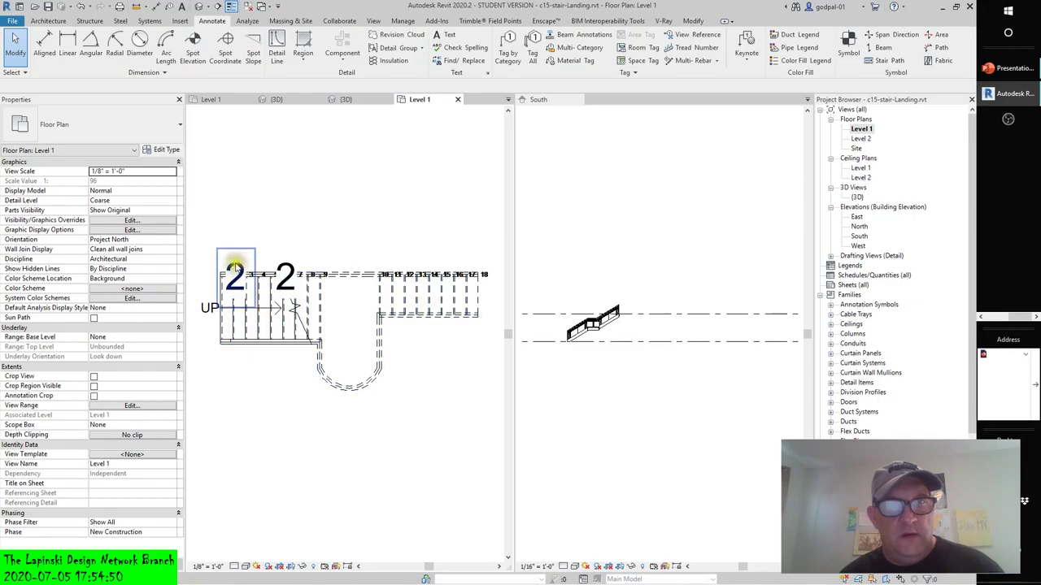
Delete both '2' text notes from above the stair.
left_click(240, 258)
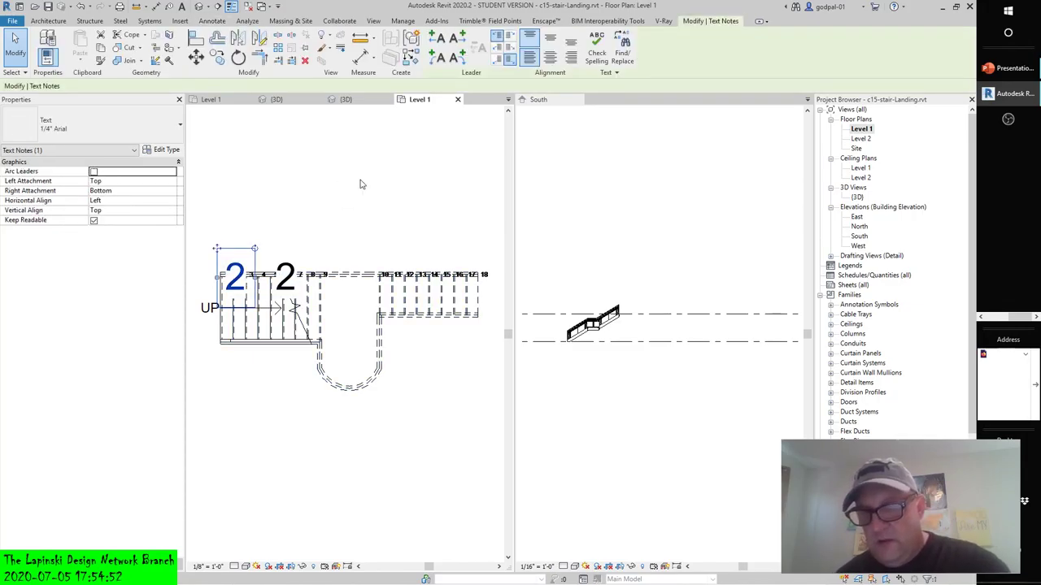
key("Delete")
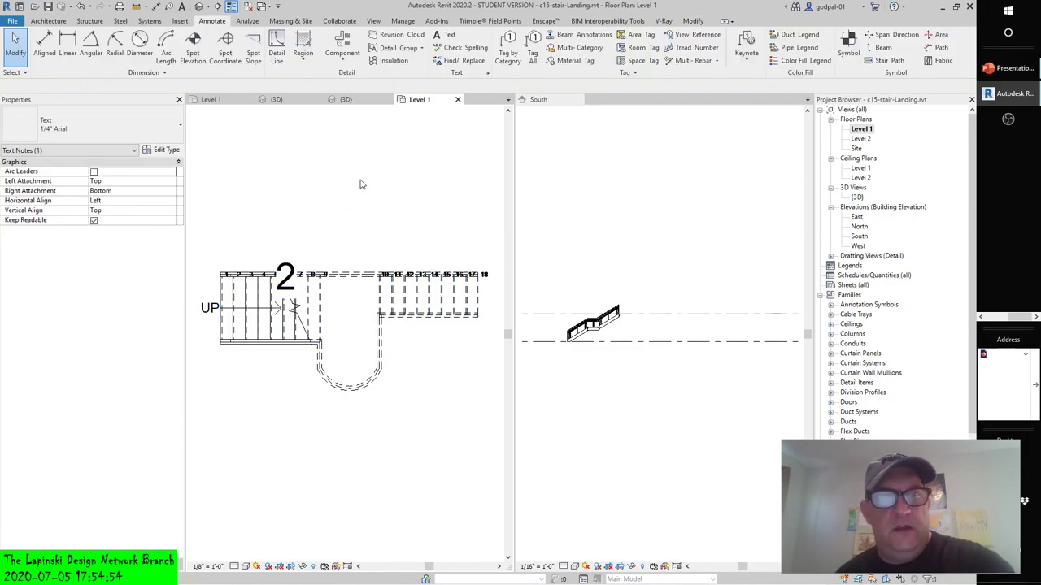
left_click(293, 250)
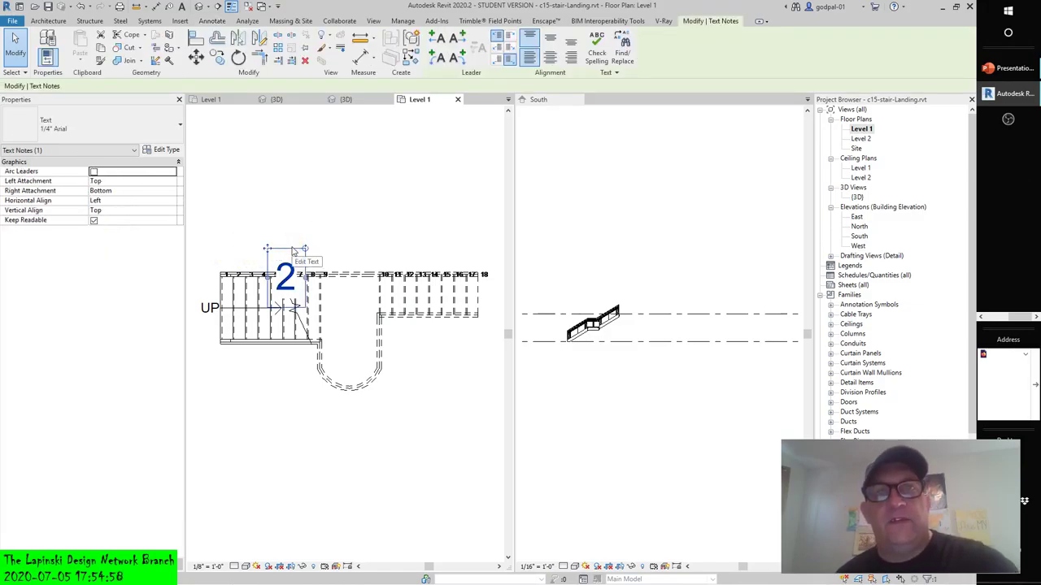
key("Delete")
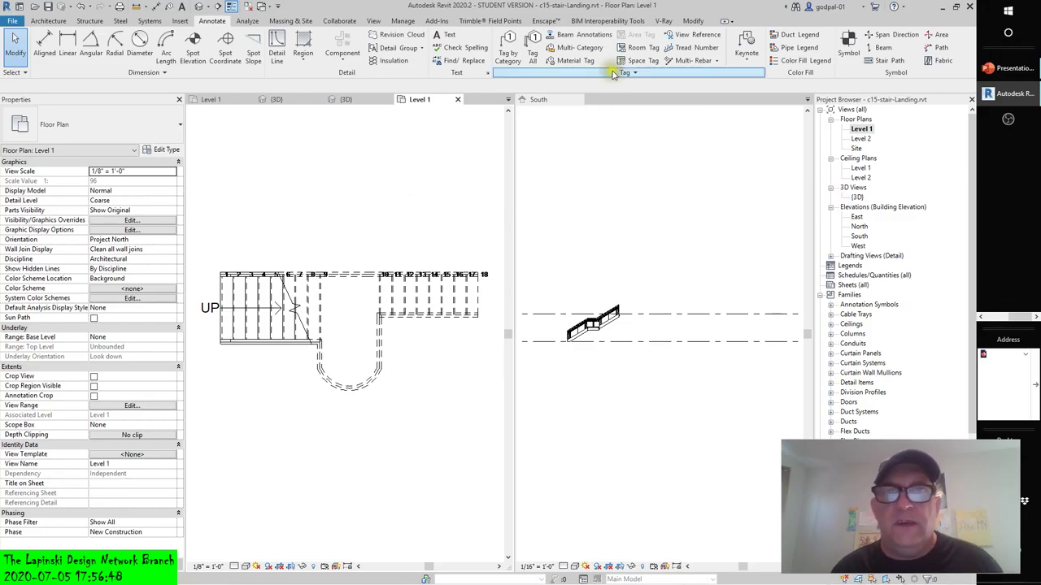
Tag All with Stair, Stair Support, Stair Run, Stair Landing tags and Span Direction Symbol.
left_click(533, 53)
left_click_drag(585, 281, 585, 301)
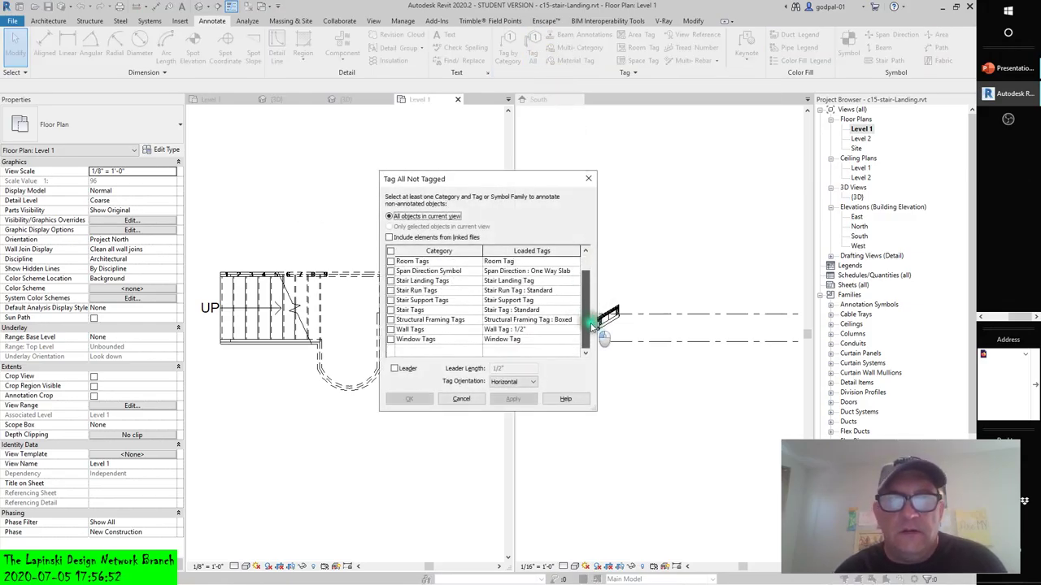
left_click(392, 310)
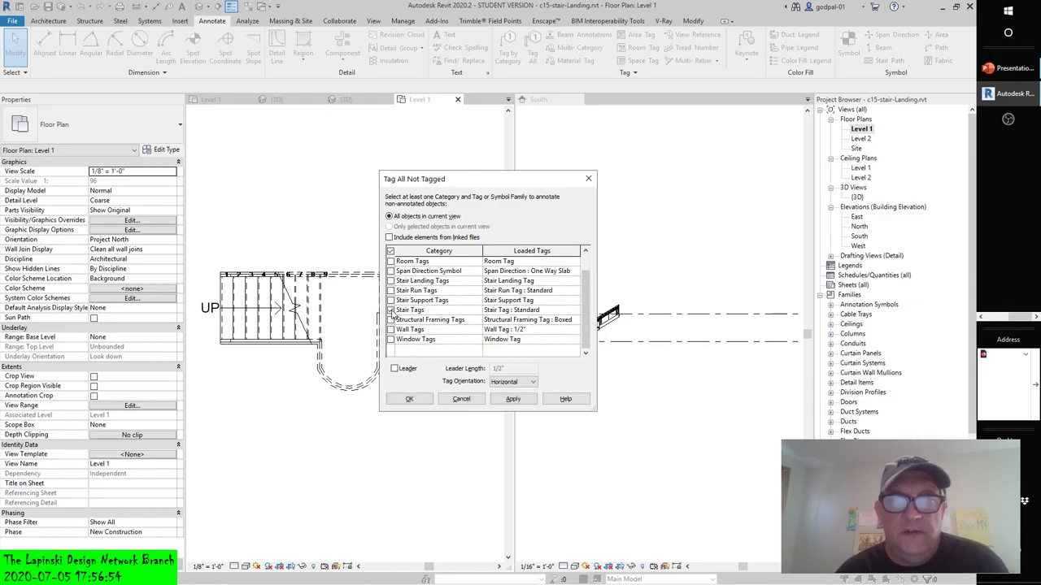
left_click(391, 300)
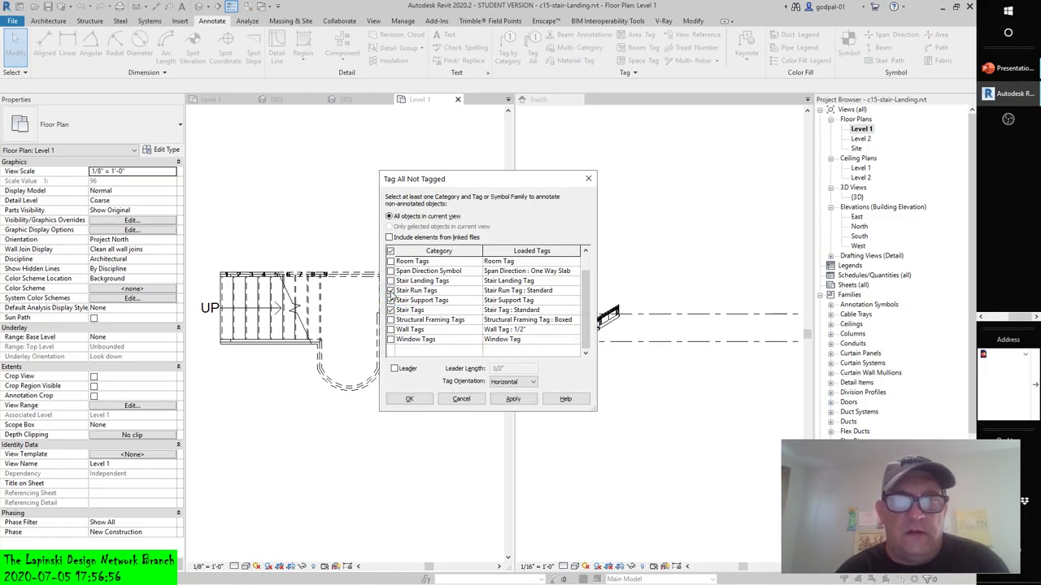
left_click(391, 291)
left_click(391, 280)
left_click(391, 272)
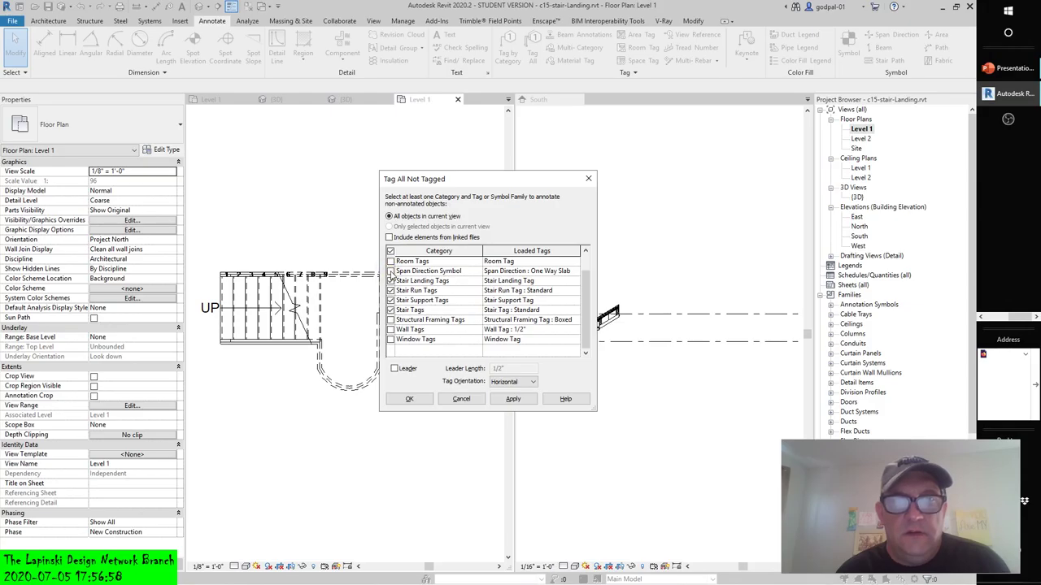
left_click(511, 398)
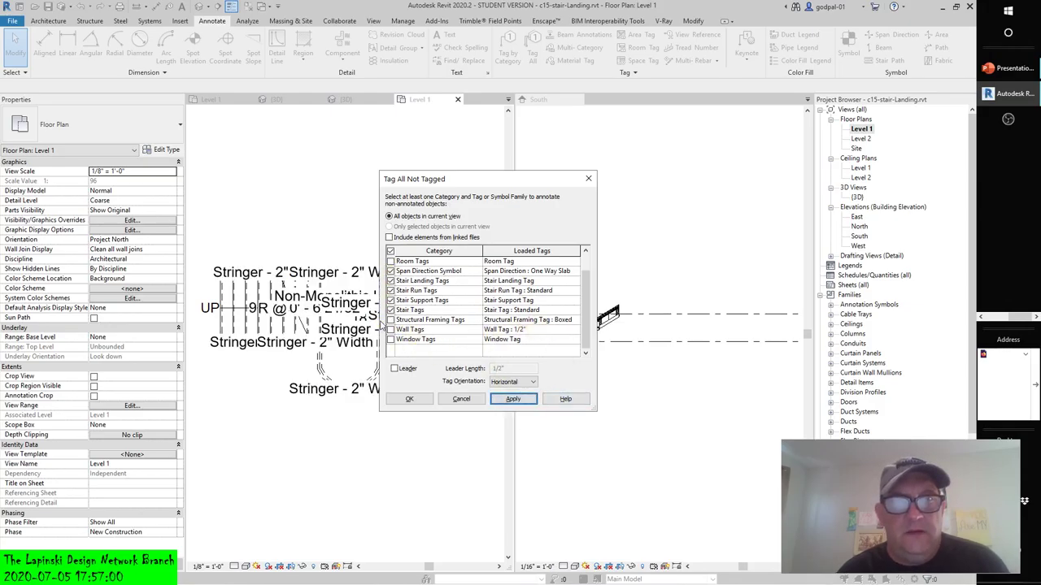
left_click(411, 400)
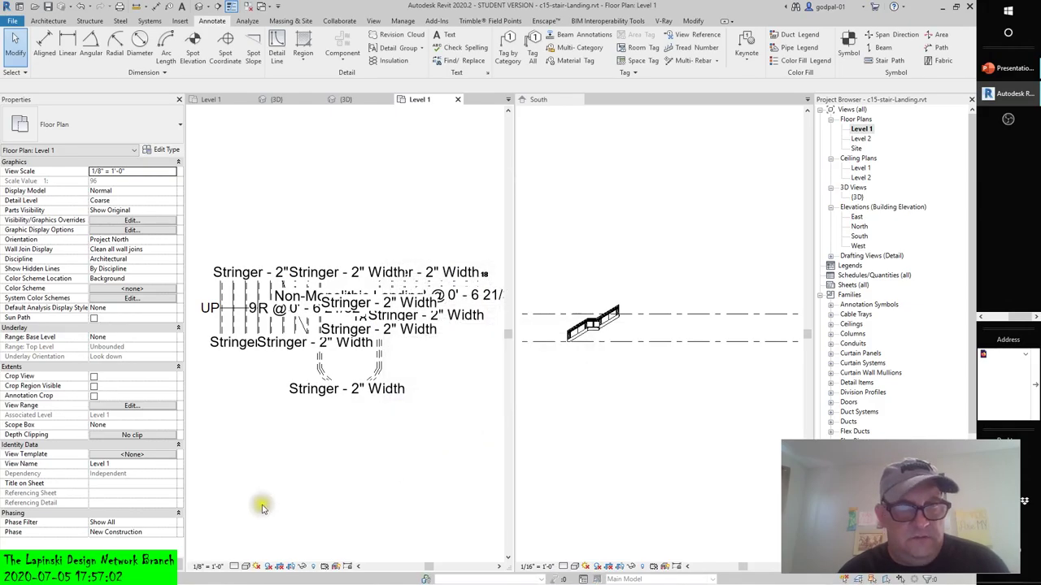
Change the view scale to 1/16" = 1'-0", then to 3/16" = 1'-0".
left_click(213, 567)
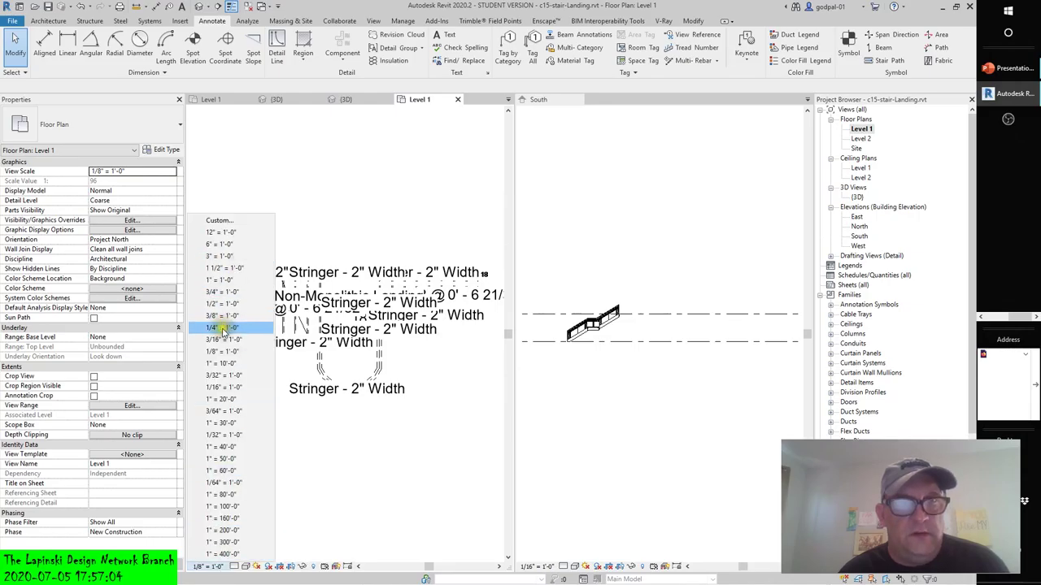
left_click(219, 387)
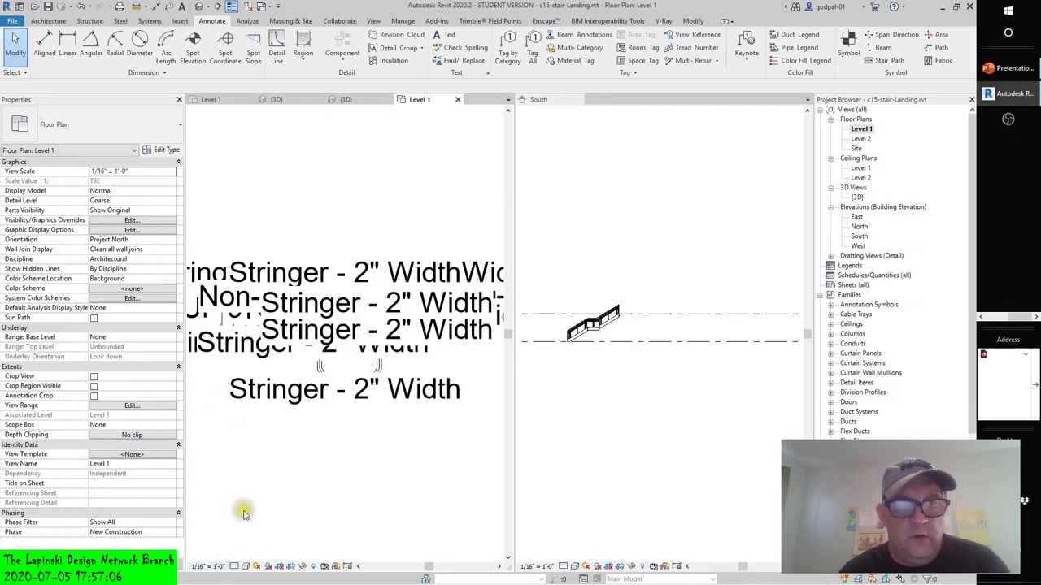
left_click(210, 566)
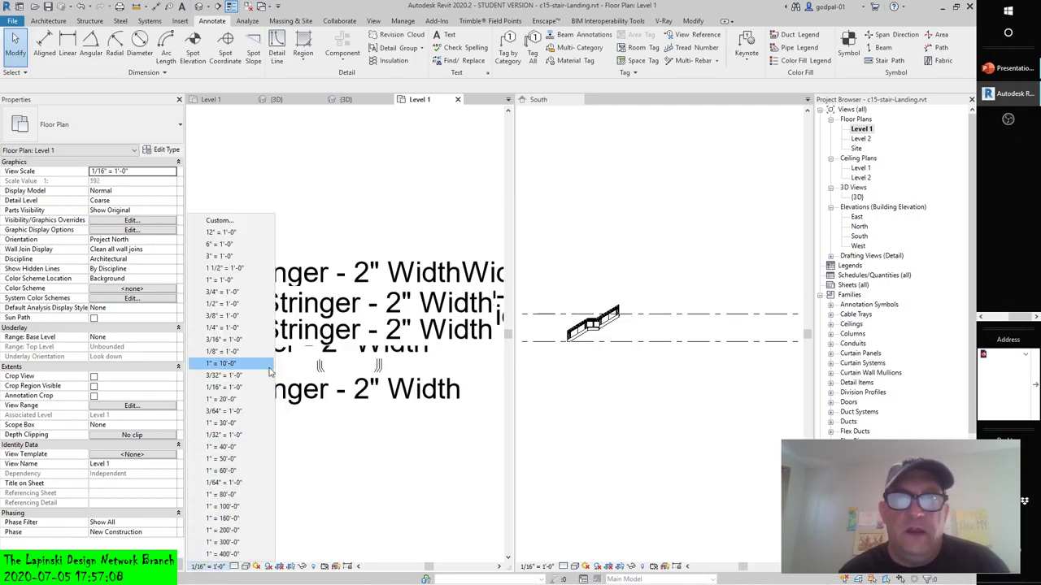
left_click(222, 339)
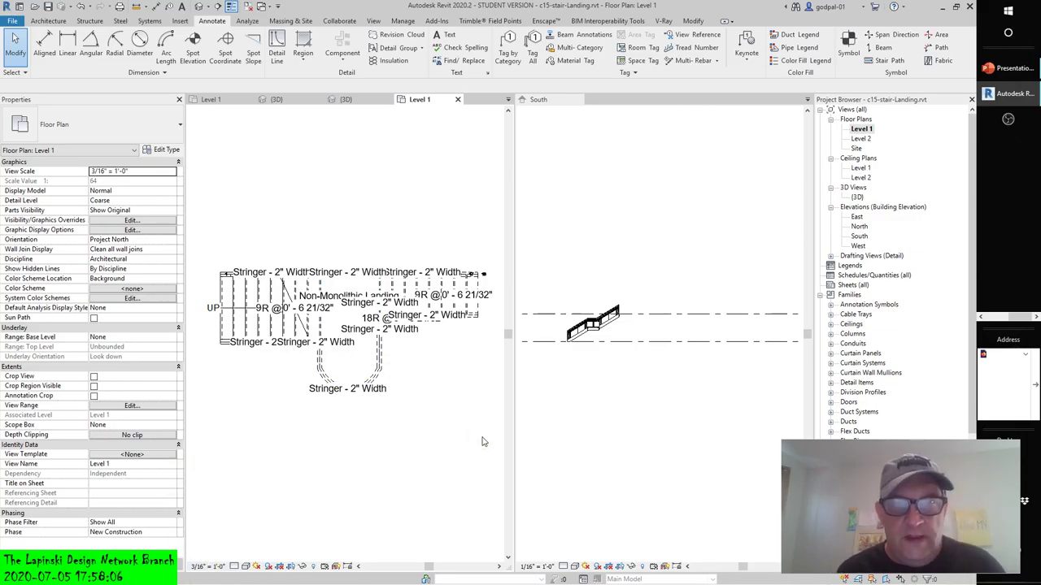
Set the view scale to 1/2" = 1'-0" and frame the whole U-shaped stair.
left_click(207, 566)
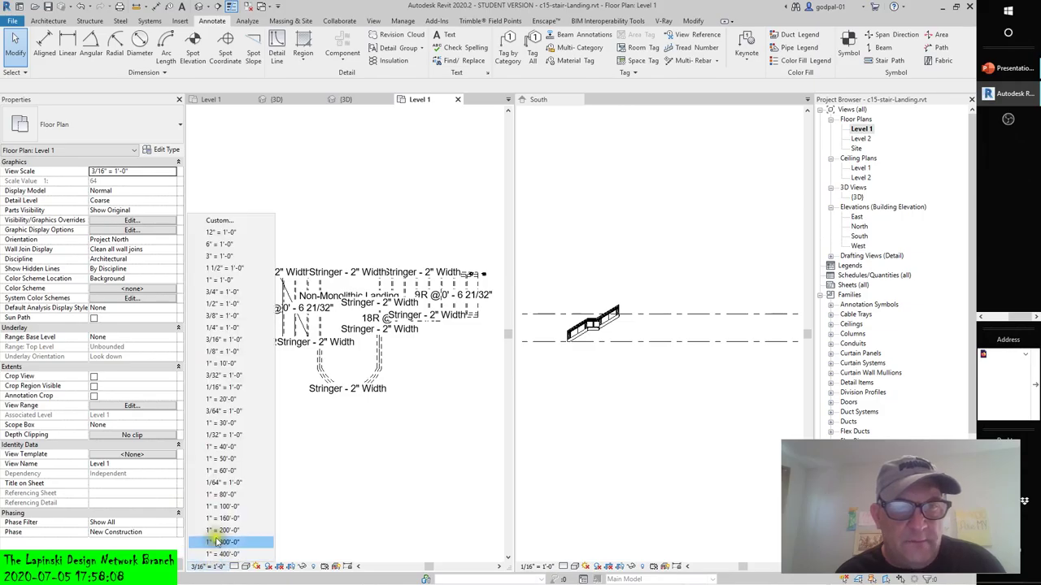
left_click(225, 305)
scroll(285, 298, "up", 5)
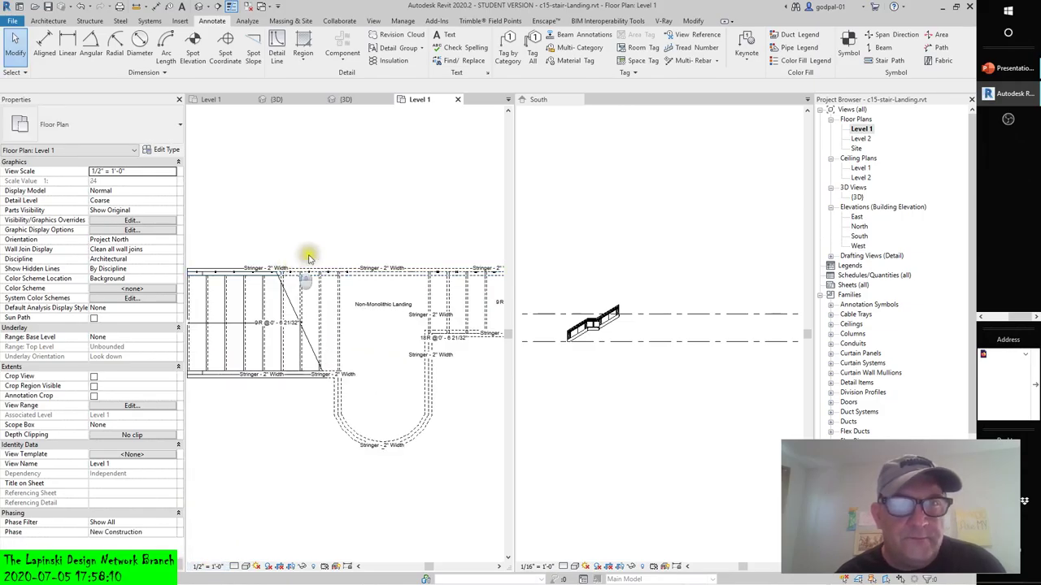
middle_click_drag(289, 517, 295, 472)
scroll(358, 492, "down", 3)
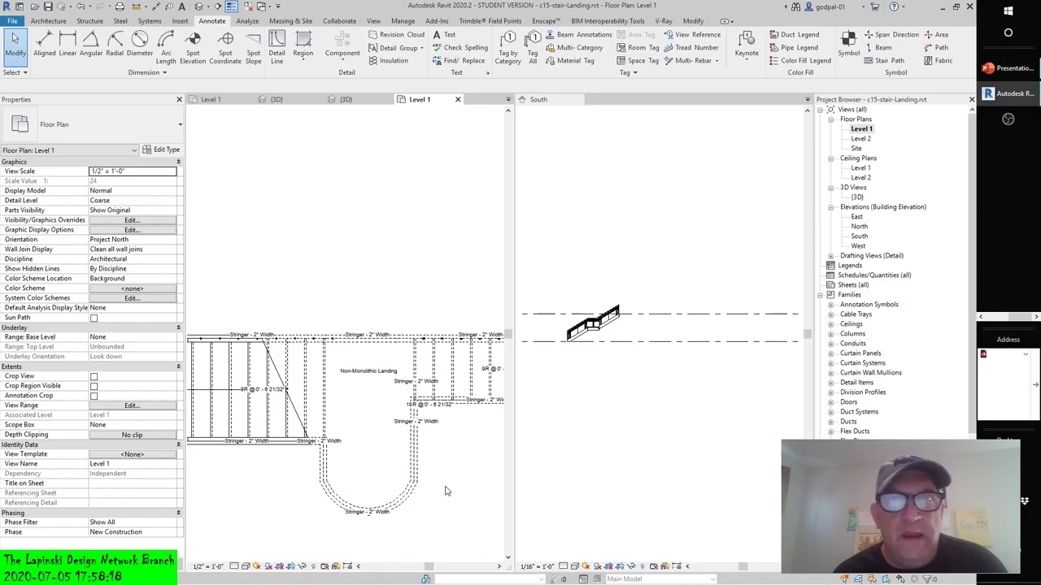
mouse_move(453, 488)
middle_mouse_down()
mouse_move(460, 492)
mouse_move(325, 487)
mouse_move(371, 492)
middle_mouse_up()
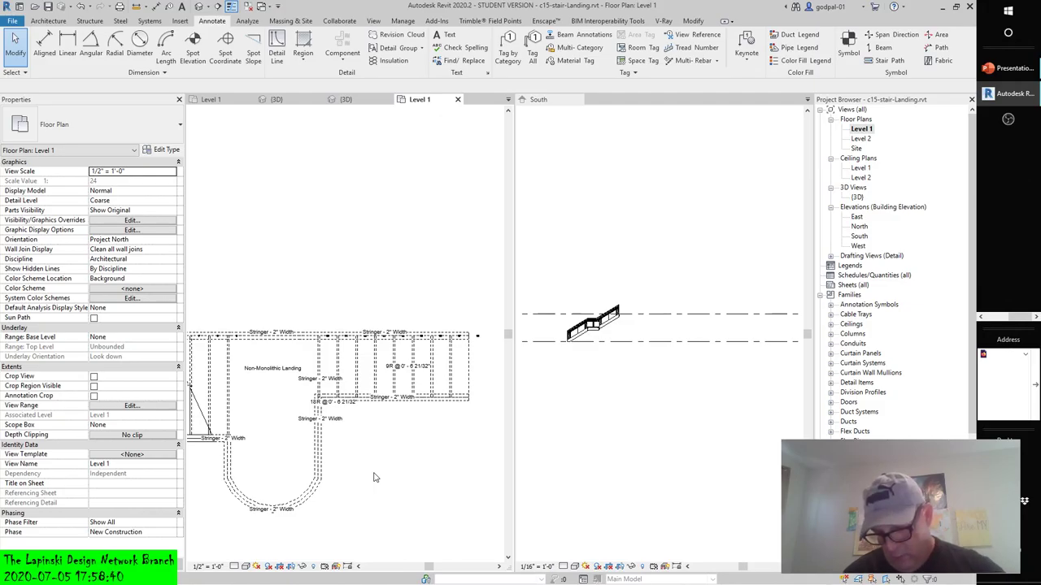
left_click(998, 320)
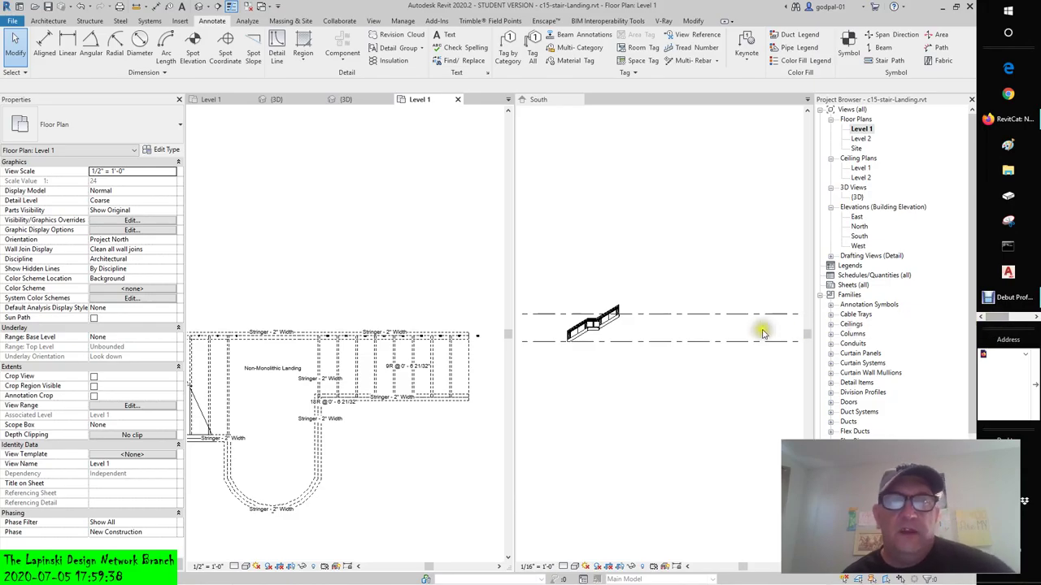
Bring the Debut Professional recorder window in front of Revit from the taskbar.
left_click(318, 262)
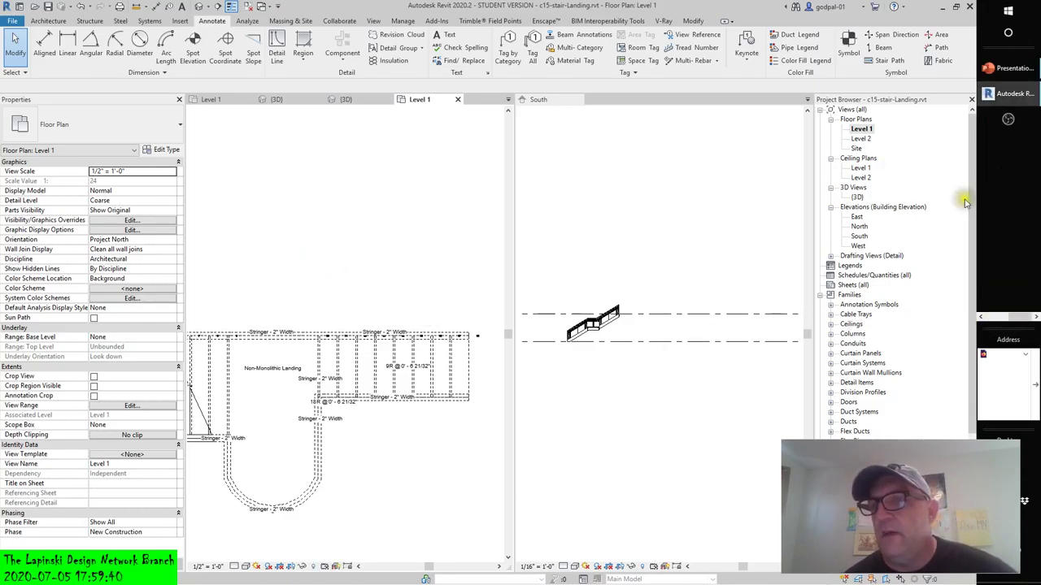
left_click(999, 319)
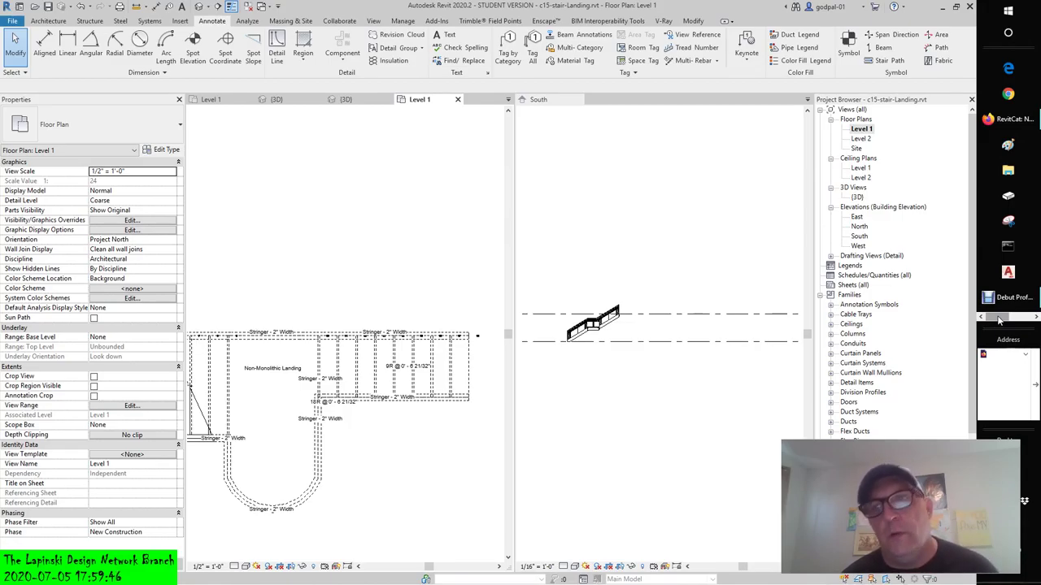
left_click(1002, 298)
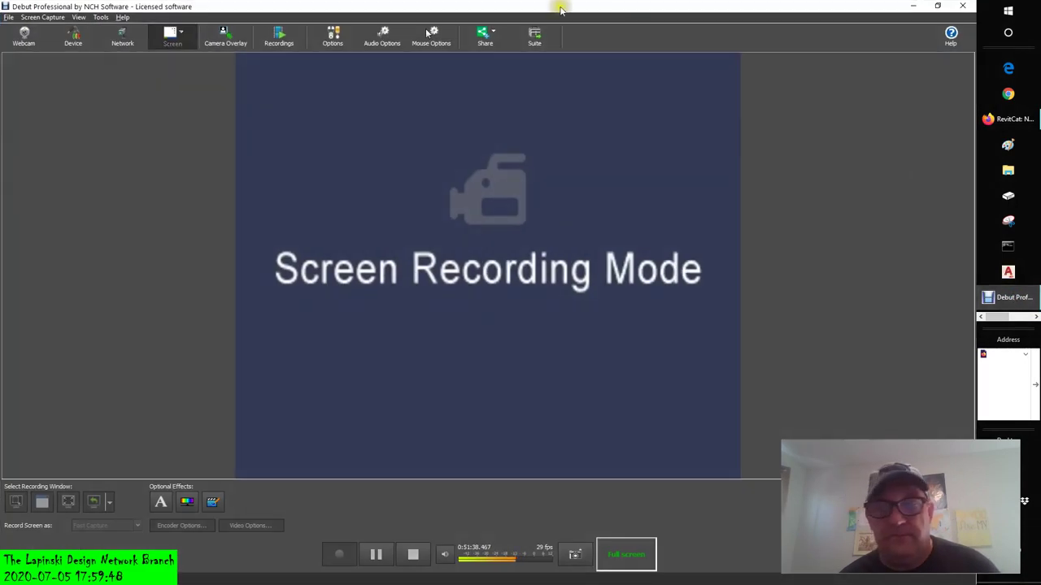